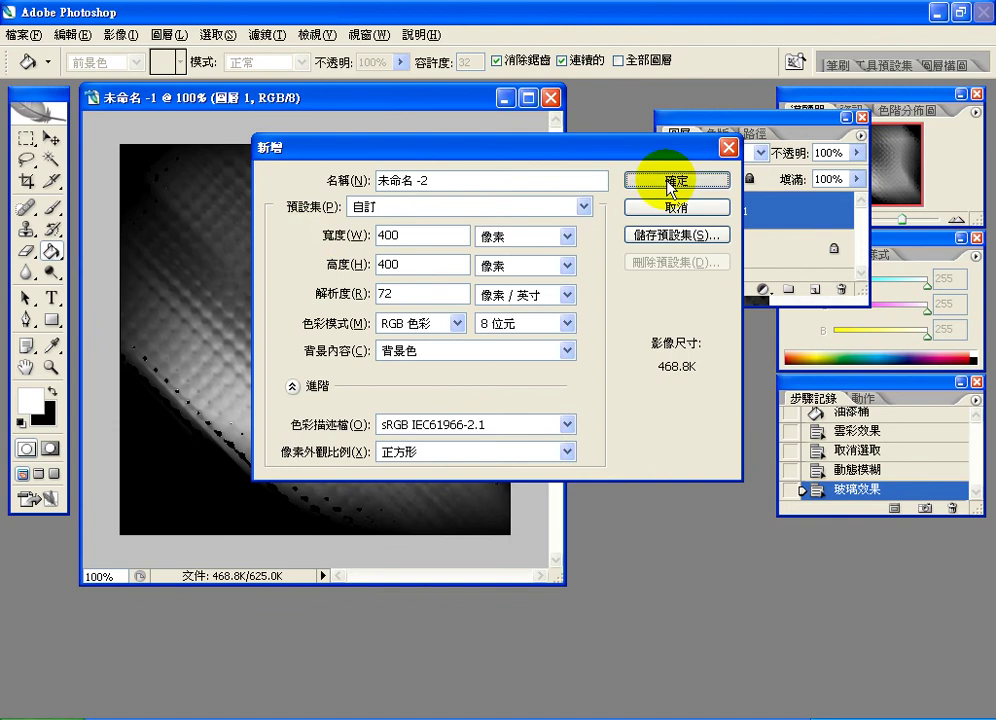
- Create a 400 × 400 pixel, 72 ppi RGB document filled with the background colour, and read the layer and filter instructions in the Internet Explorer tutorial
left_click(666, 181)
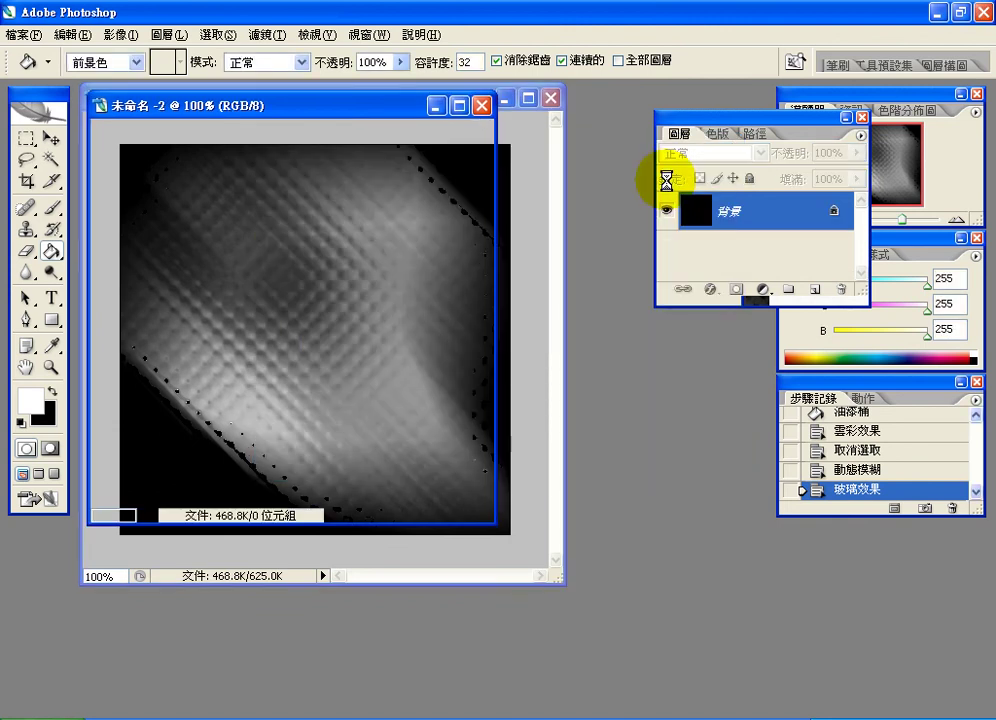
left_click(529, 710)
scroll(576, 515, "up", 8)
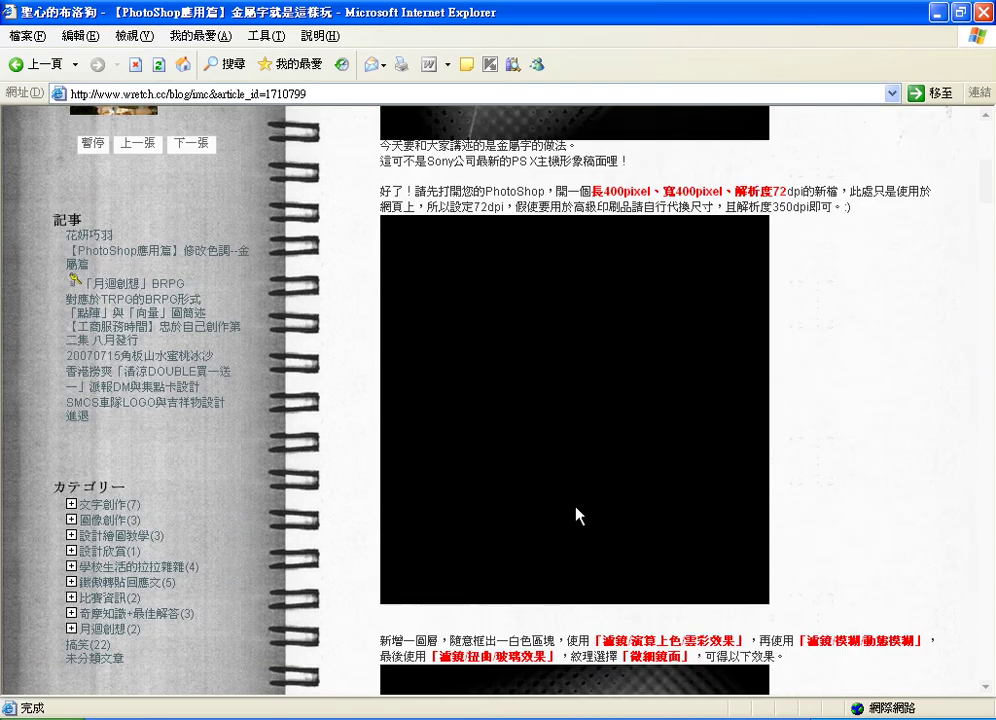
scroll(576, 515, "down", 3)
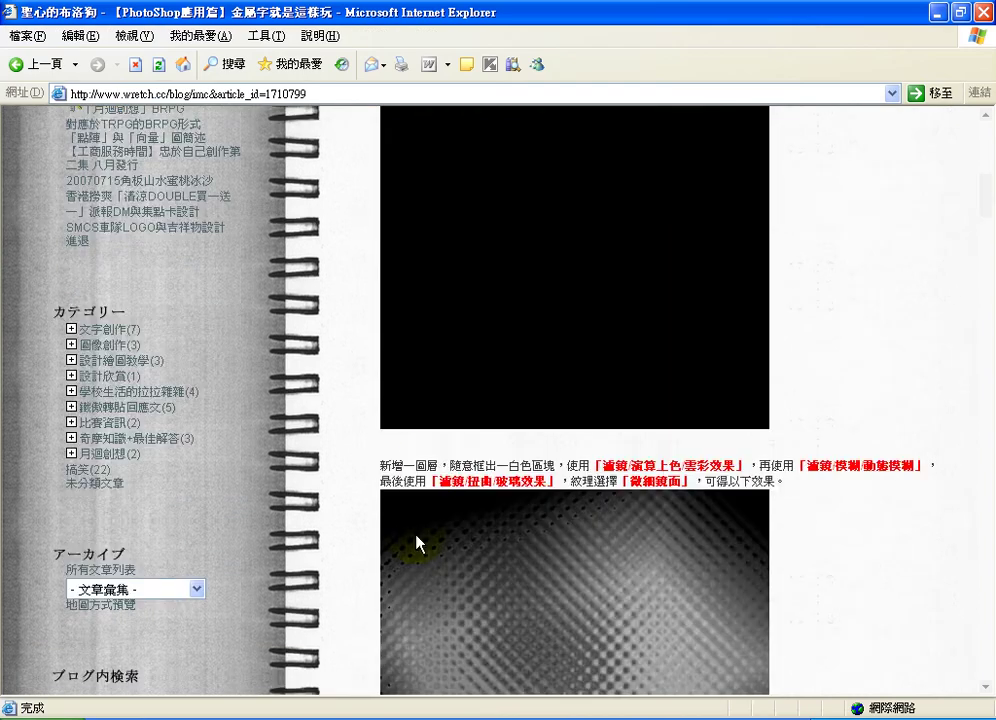
left_click(434, 456)
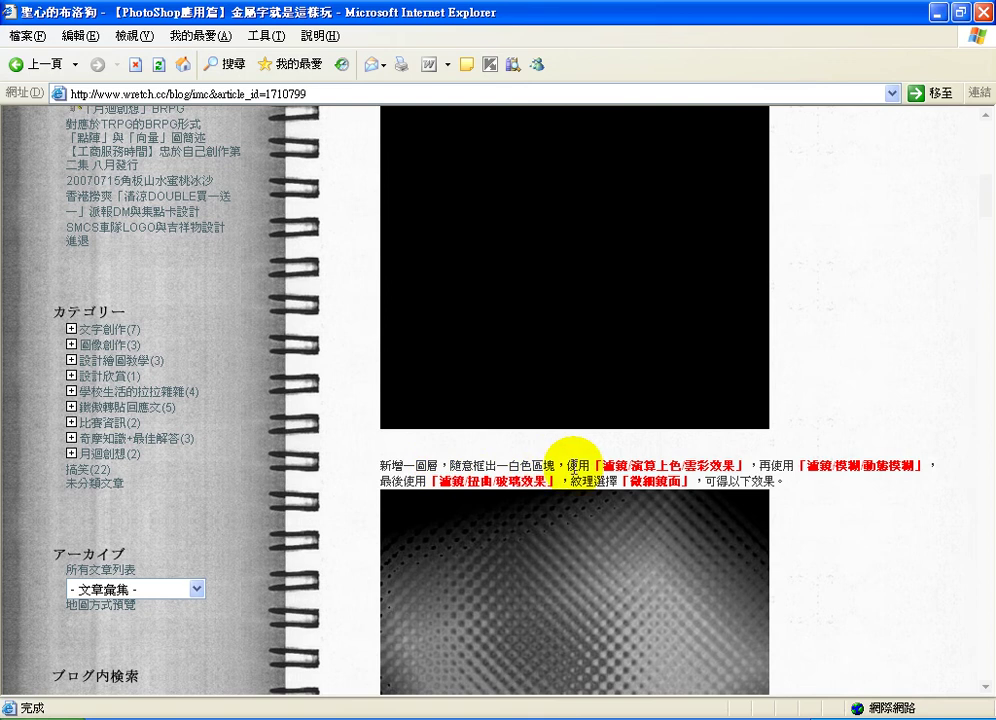
key("alt+Tab")
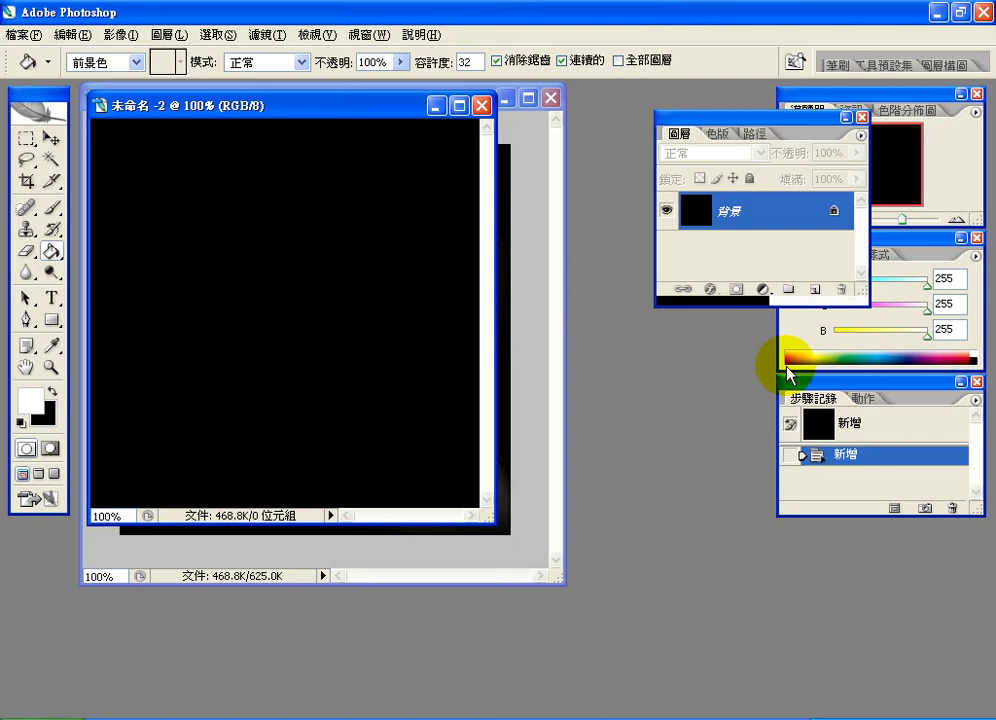
- Add a new layer above the background and lasso an irregular rounded area covering most of the canvas
left_click(815, 292)
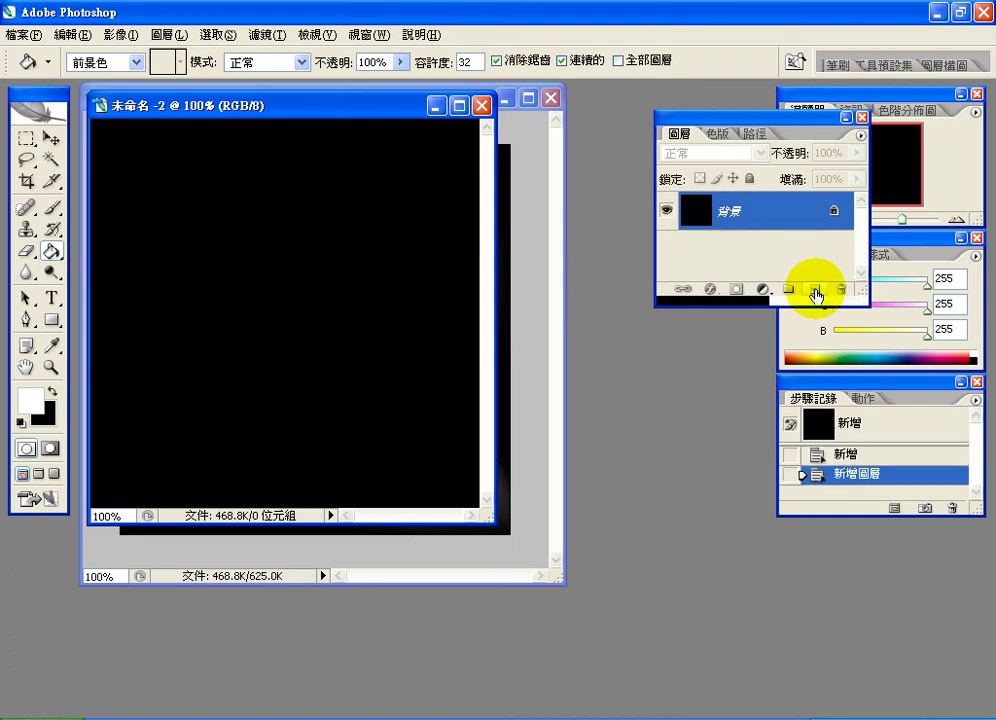
left_click_drag(720, 118, 686, 121)
left_click(26, 158)
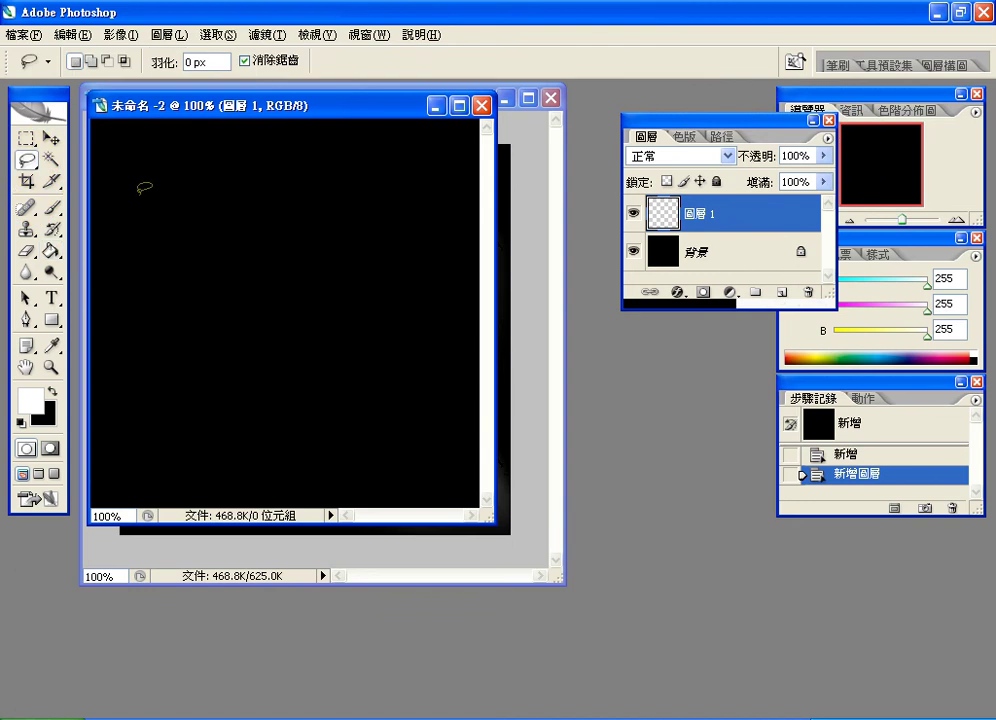
mouse_move(158, 224)
left_mouse_down()
mouse_move(229, 145)
mouse_move(341, 141)
mouse_move(434, 162)
mouse_move(411, 347)
mouse_move(290, 442)
mouse_move(220, 449)
mouse_move(129, 387)
mouse_move(119, 287)
mouse_move(135, 247)
mouse_move(182, 203)
left_mouse_up()
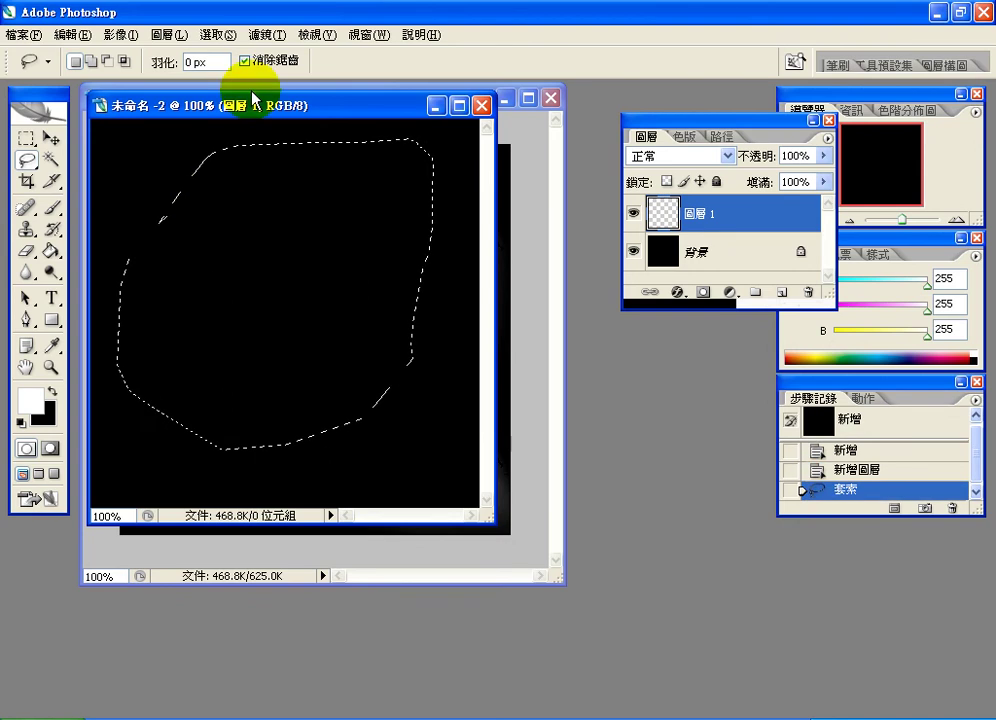
- Try to apply the Clouds filter (雲彩效果) to the selected area of the empty layer
left_click(265, 35)
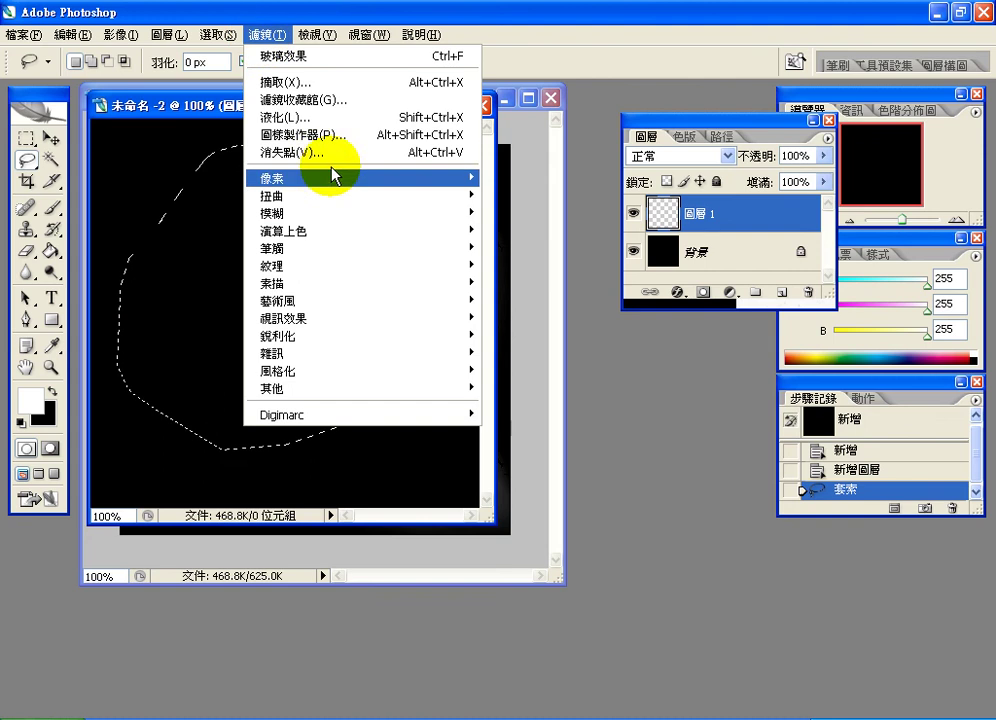
mouse_move(445, 231)
left_click(522, 287)
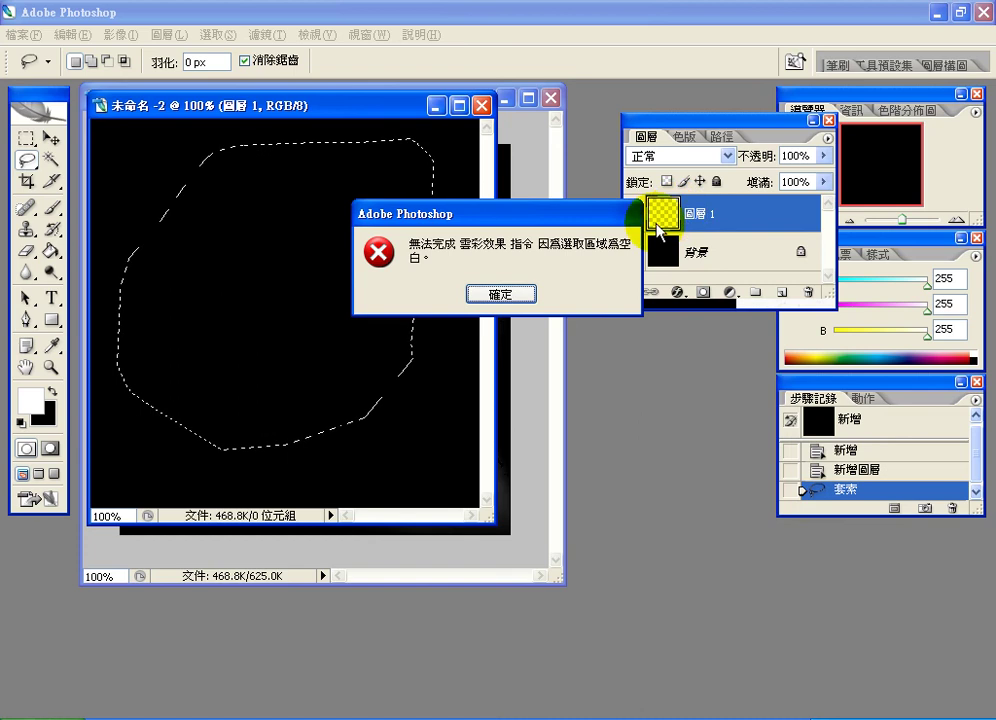
left_click(505, 295)
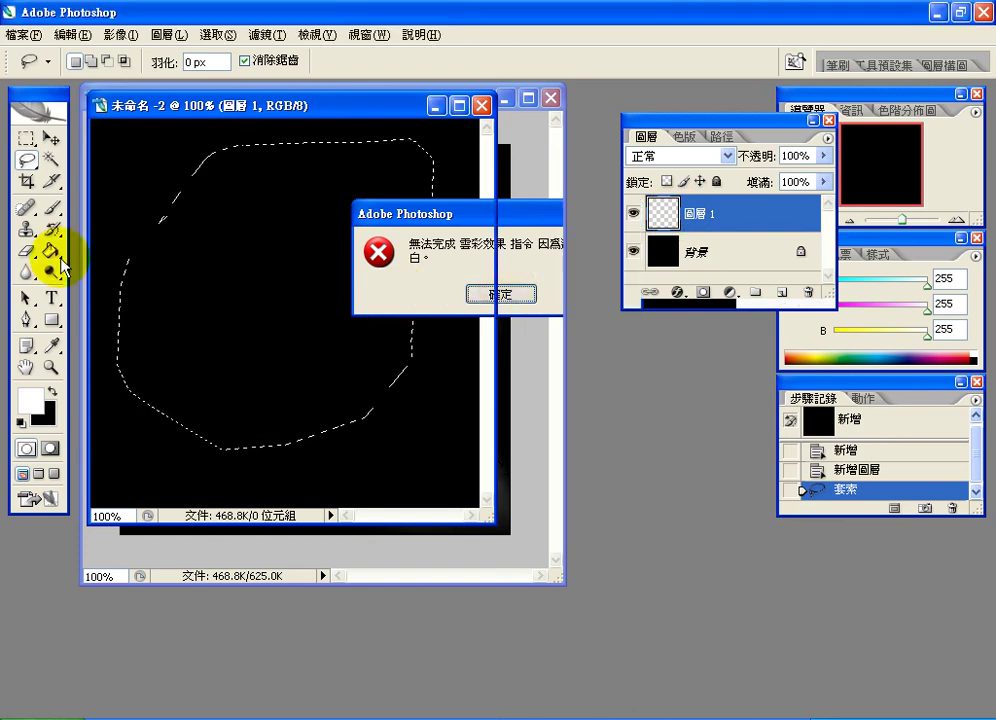
- Fill the lasso selection on the new layer with white and render the Clouds filter (雲彩效果) in it
left_click(51, 251)
left_click(245, 262)
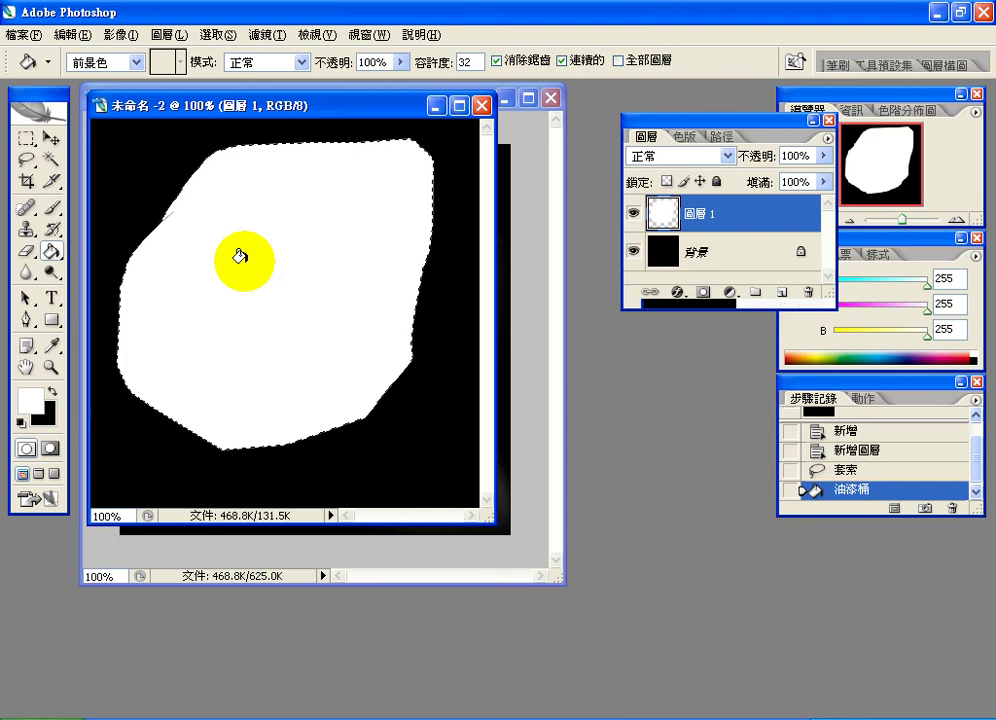
left_click(281, 42)
mouse_move(343, 235)
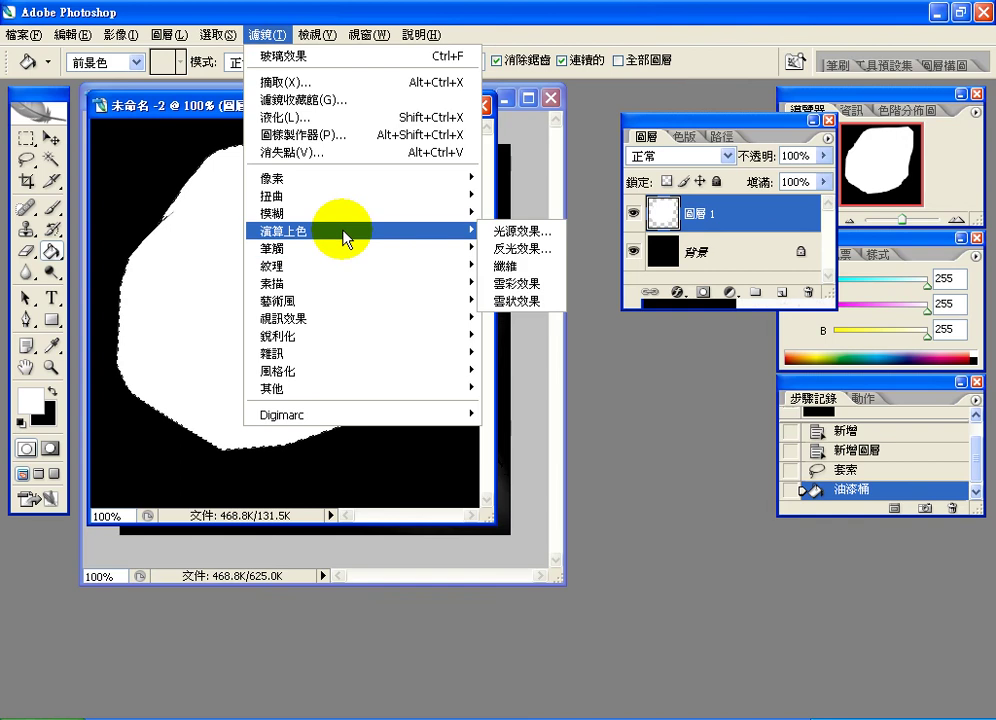
left_click(535, 288)
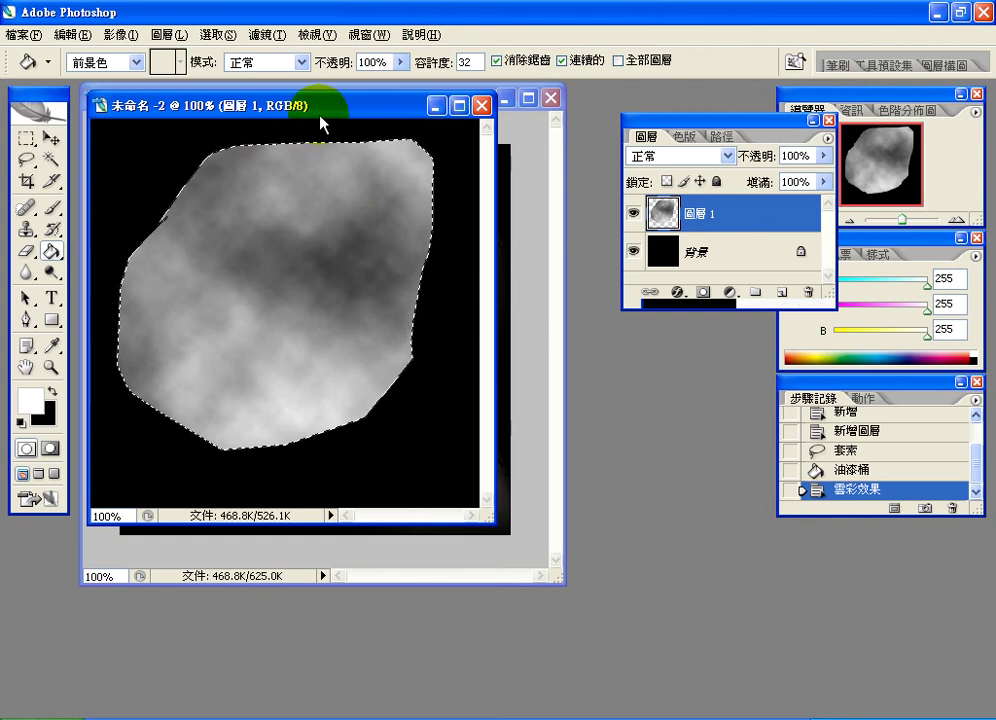
- Check the next filter instruction in the Internet Explorer tutorial and deselect the clouds area in Photoshop
key("alt+Tab")
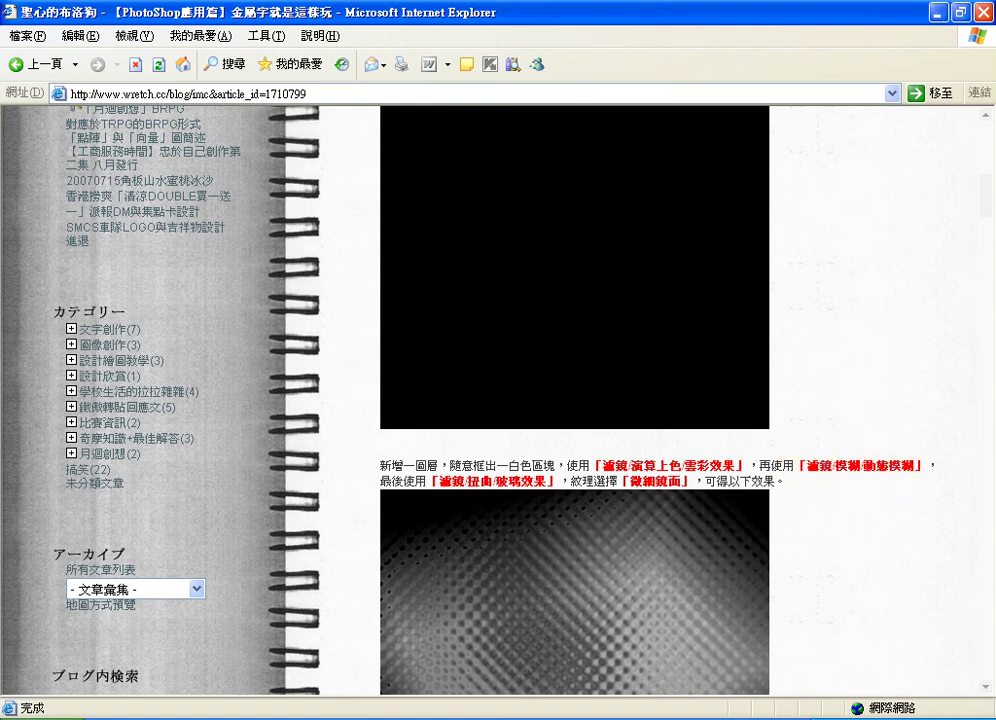
key("alt+Tab")
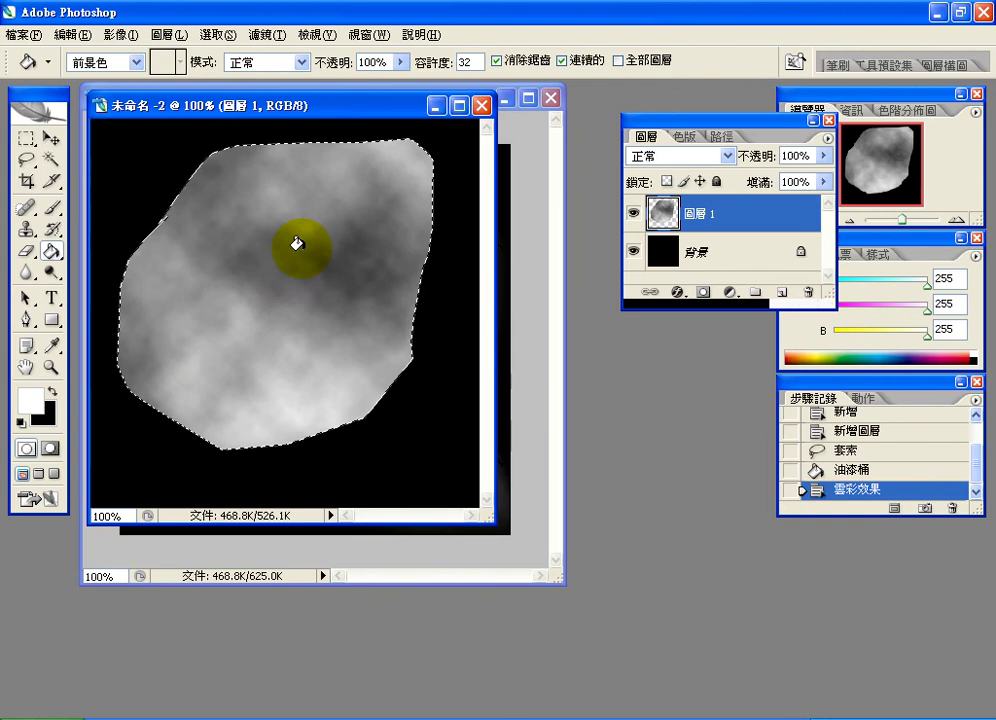
left_click(228, 37)
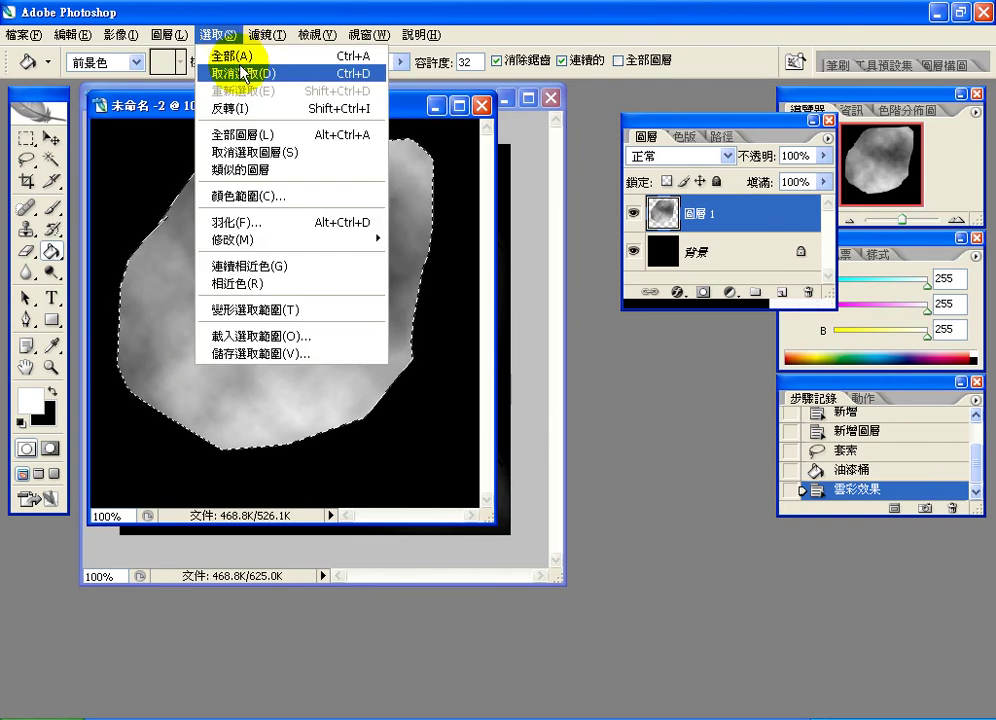
left_click(241, 75)
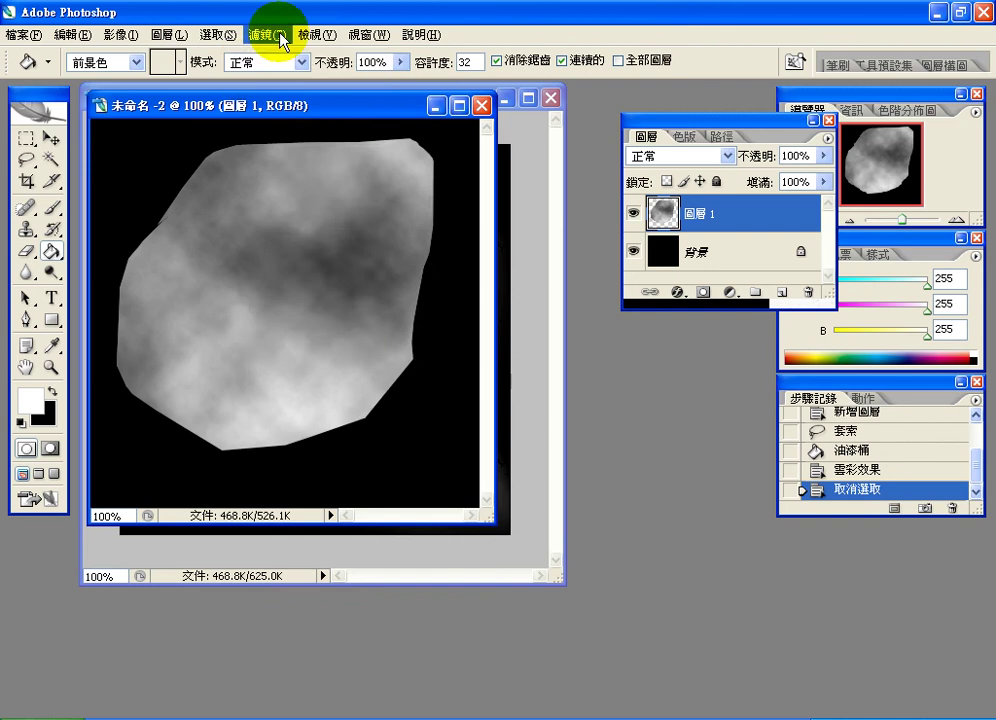
- Apply Motion Blur (動態模糊) to the clouds layer with an angle of -10° and a distance of 394 pixels
left_click(266, 36)
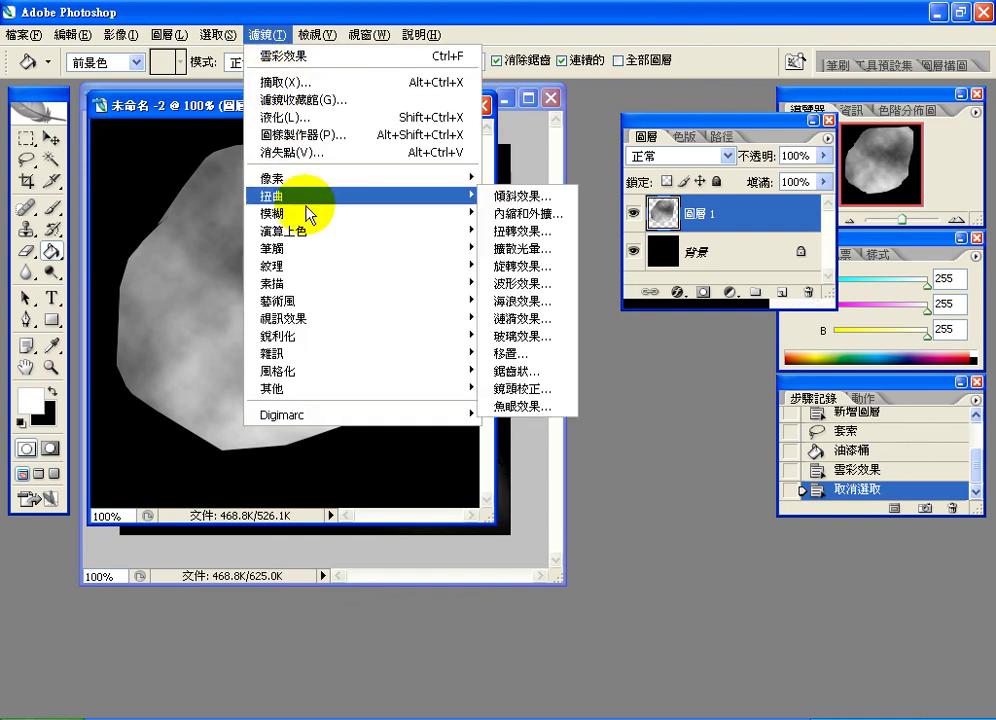
mouse_move(309, 219)
left_click(522, 213)
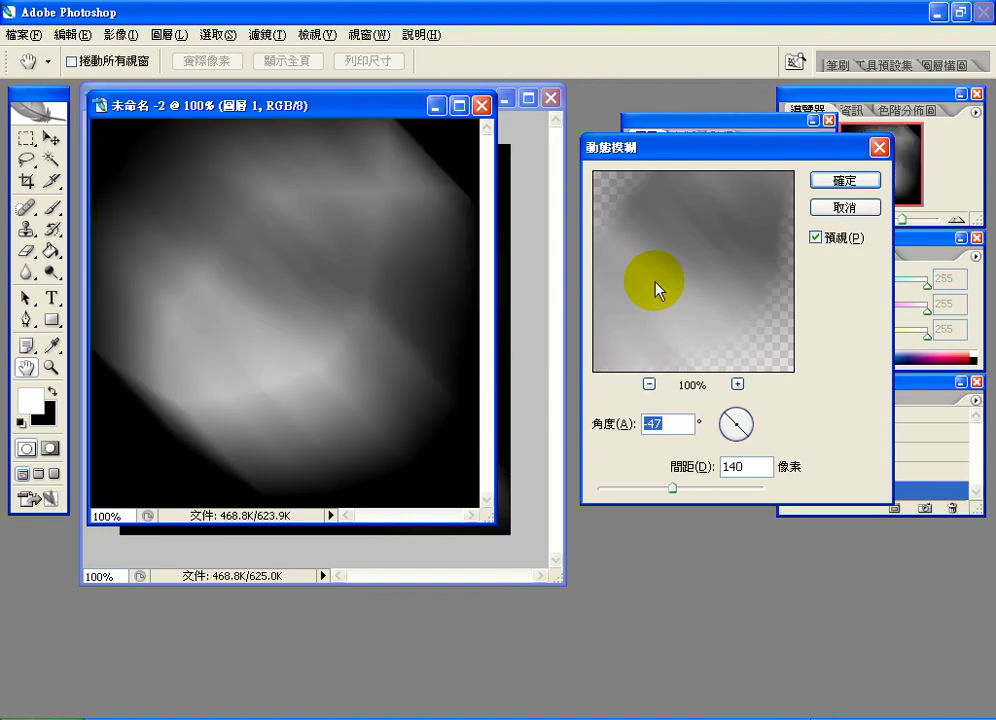
mouse_move(734, 422)
left_mouse_down()
mouse_move(751, 418)
mouse_move(750, 430)
left_mouse_up()
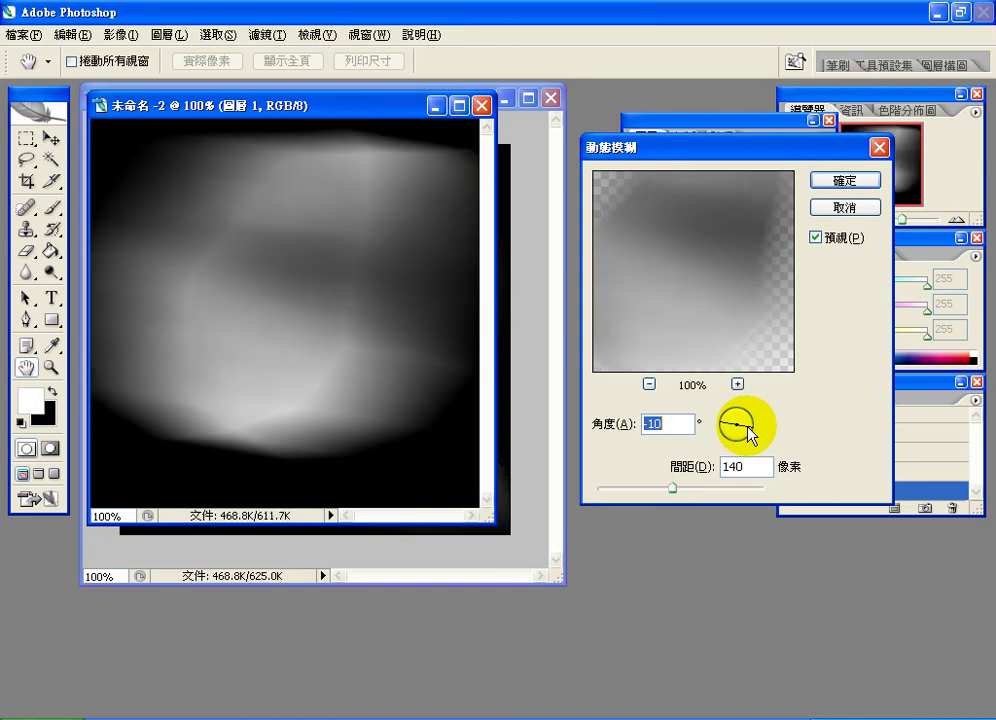
left_click_drag(677, 497, 700, 498)
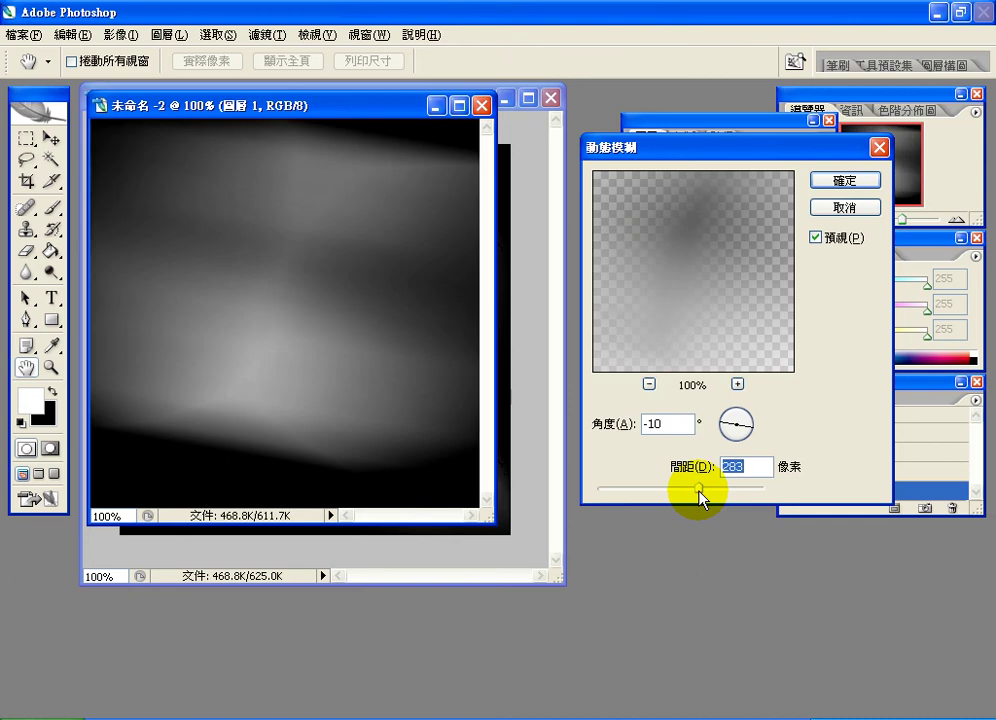
left_click_drag(700, 498, 713, 500)
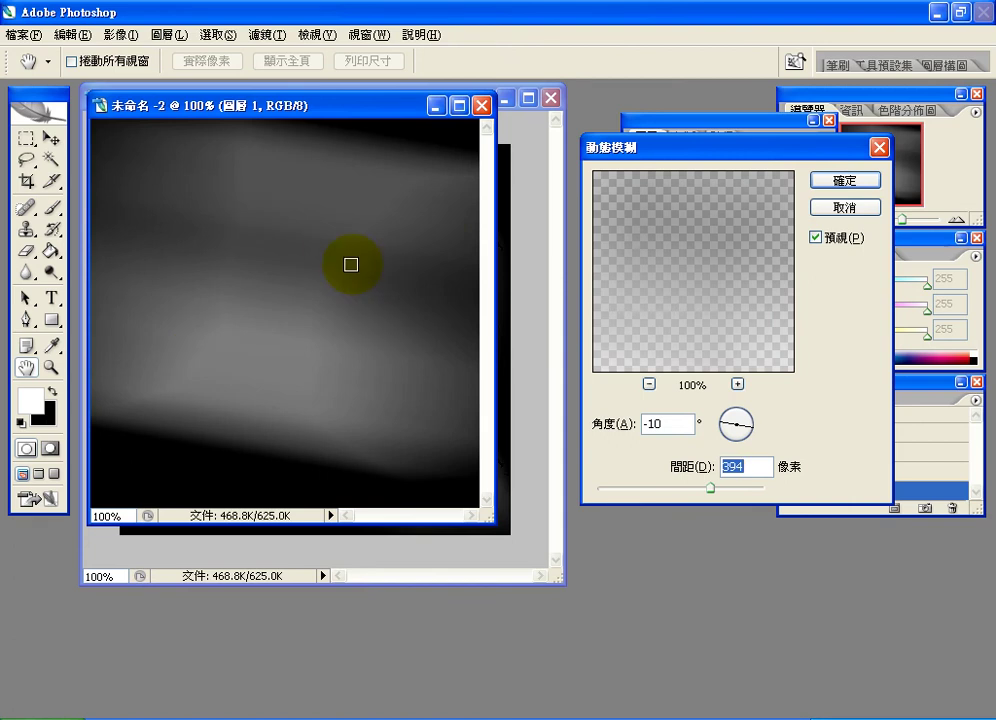
left_click(850, 186)
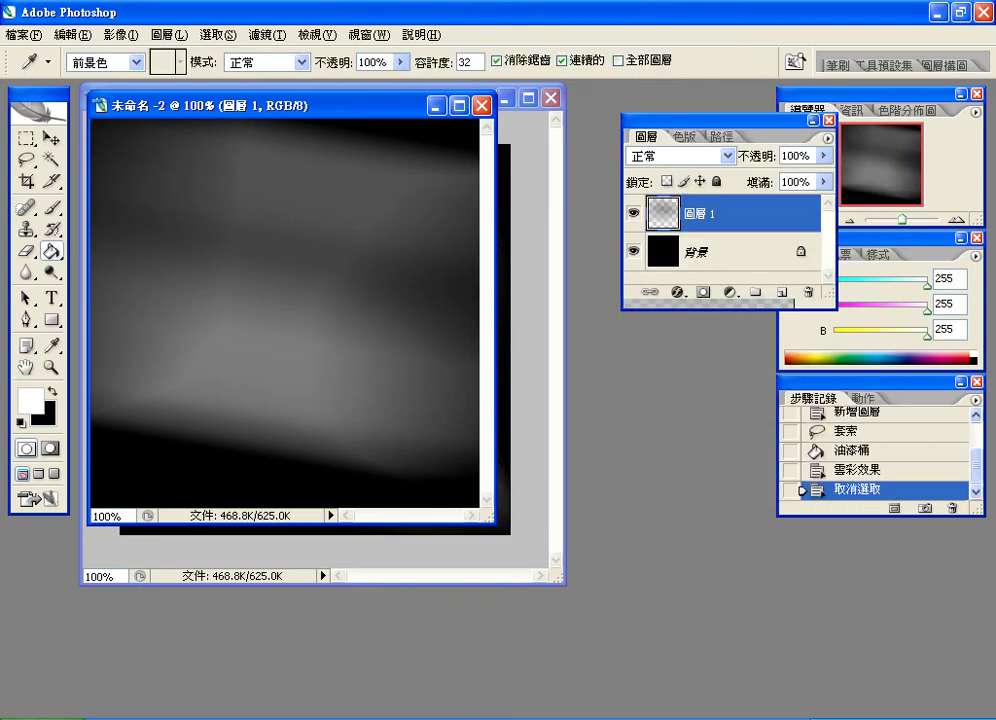
- Consult the Internet Explorer tutorial and apply the Glass filter (玻璃效果) to the blurred layer in Photoshop with distortion 10 and scaling 114%
key("alt+Tab")
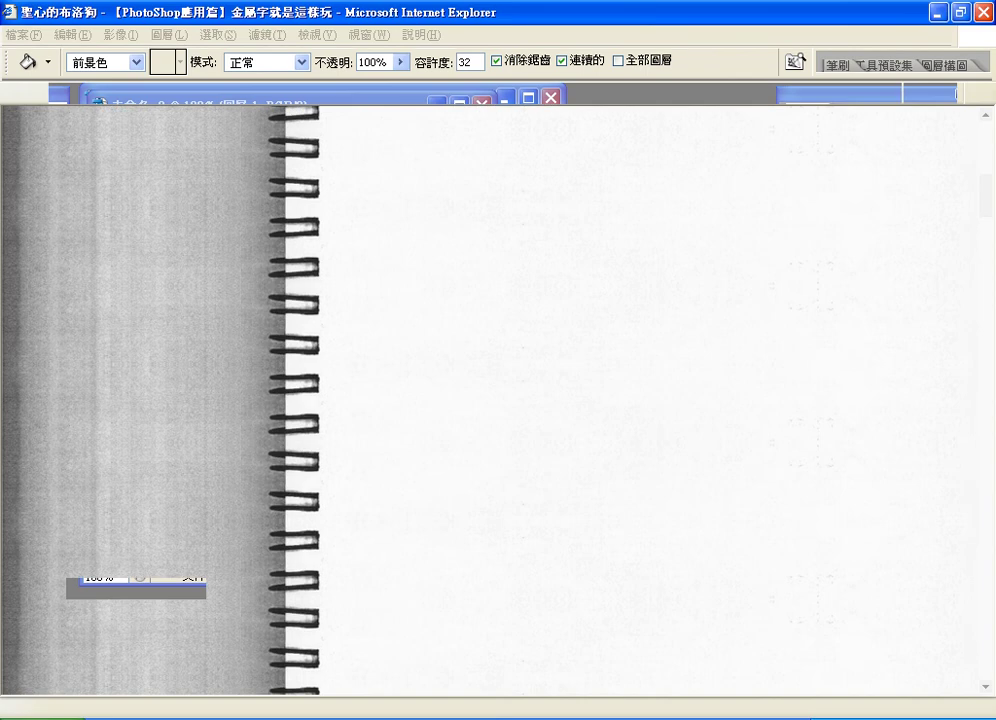
scroll(568, 603, "down", 2)
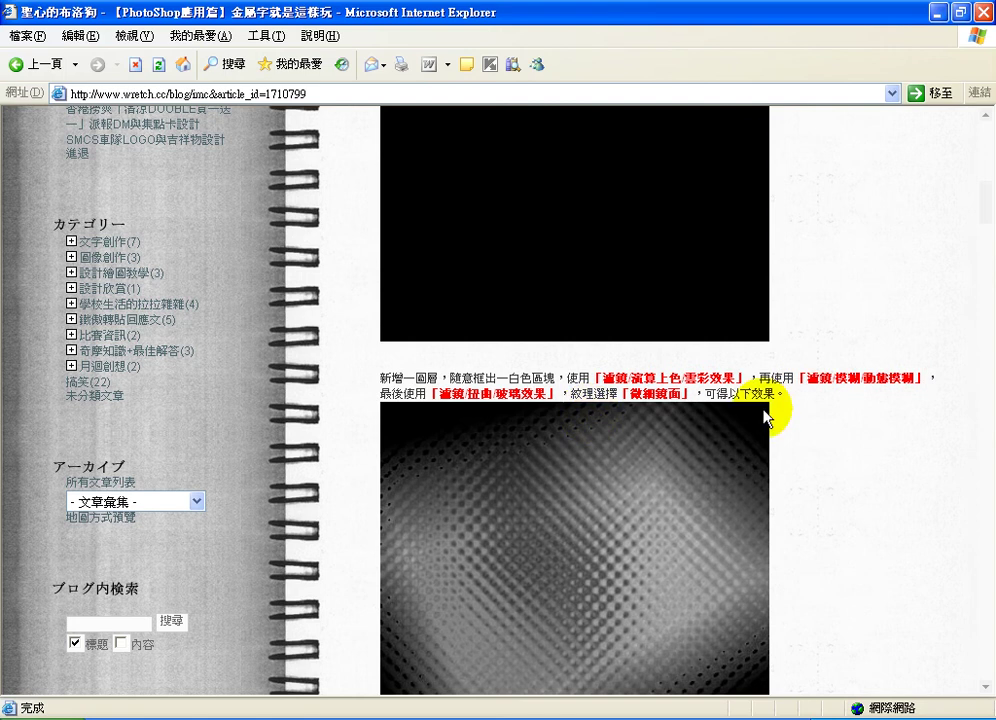
key("alt+Tab")
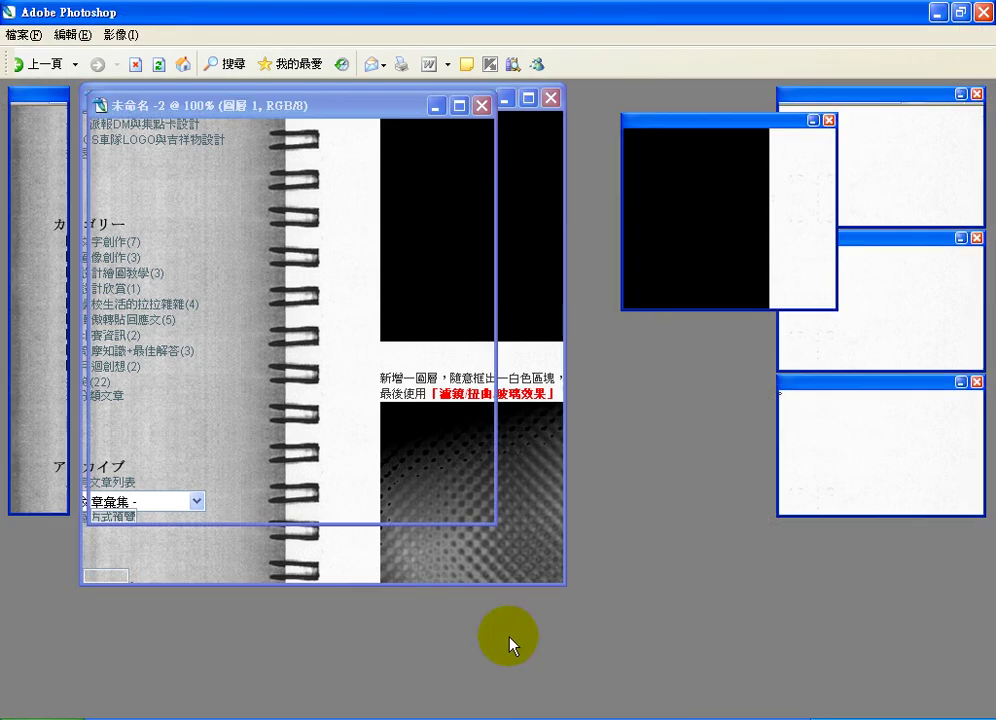
left_click(260, 31)
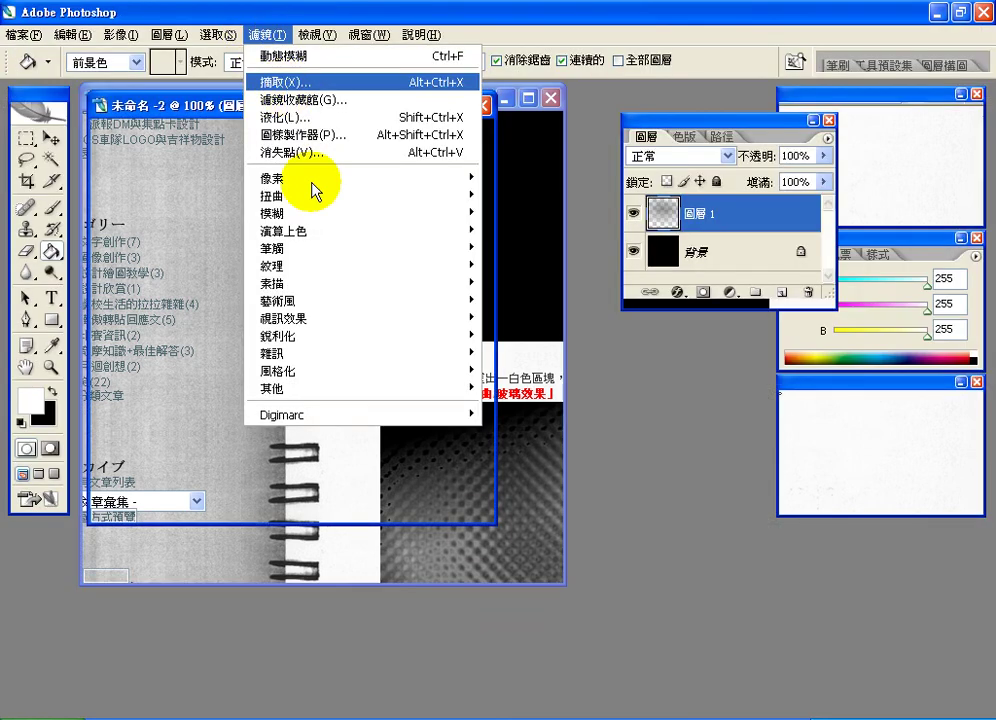
mouse_move(322, 199)
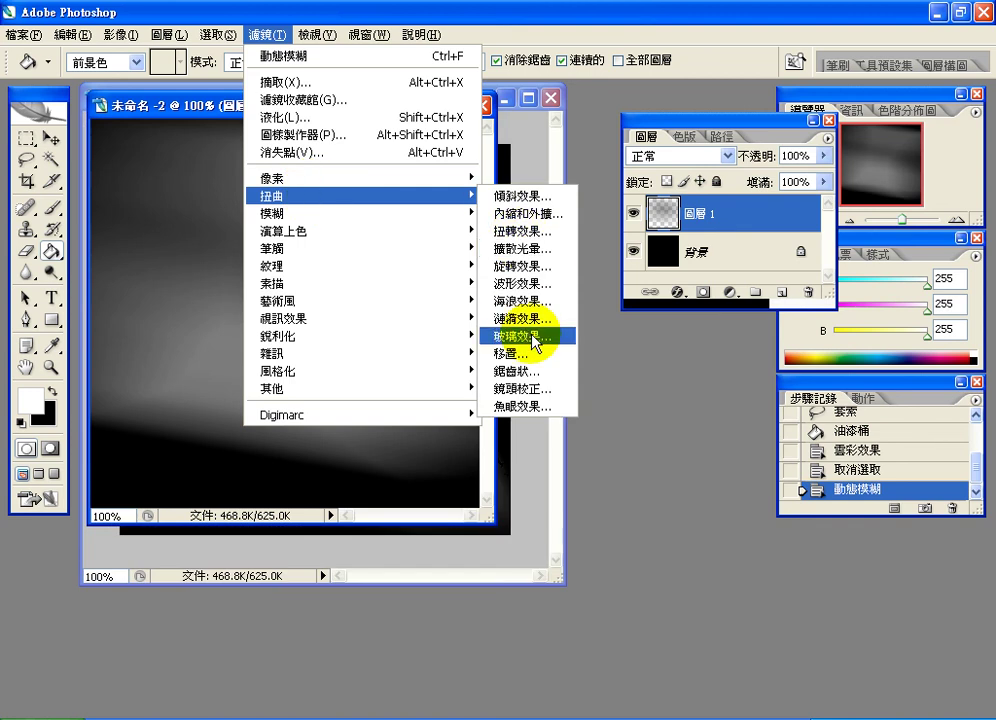
left_click(537, 334)
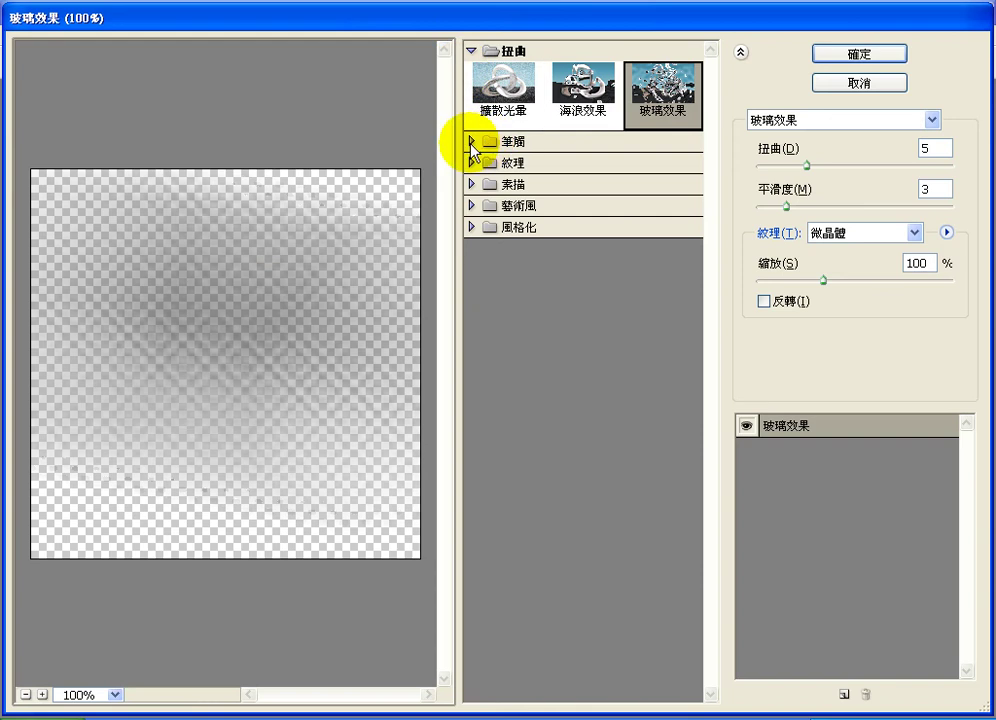
left_click(472, 143)
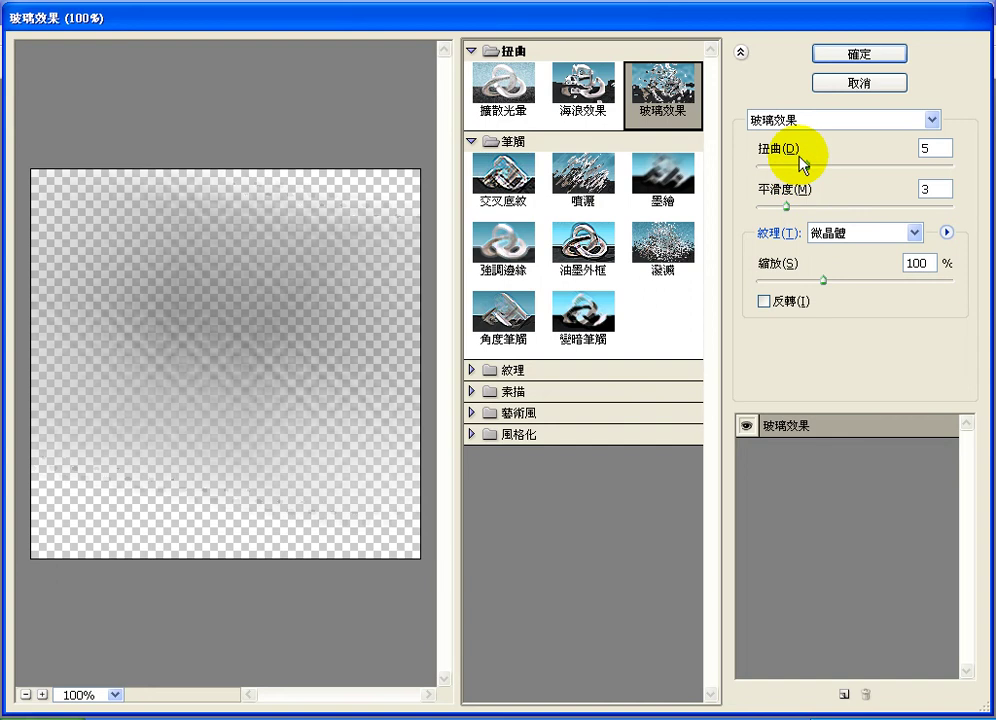
left_click_drag(804, 165, 862, 175)
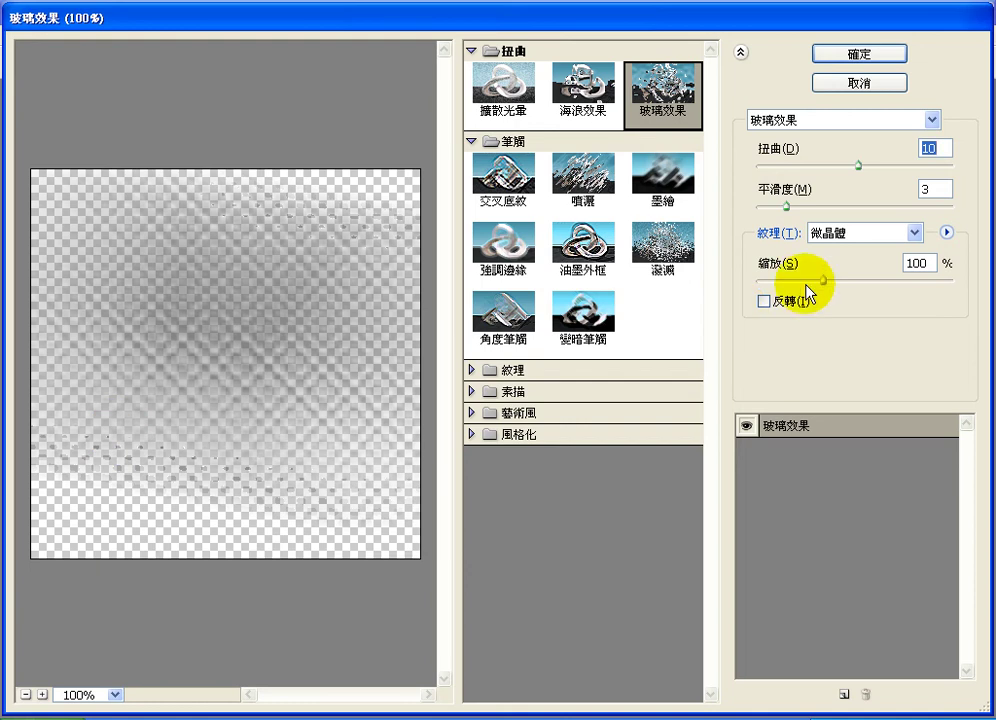
left_click_drag(818, 282, 839, 284)
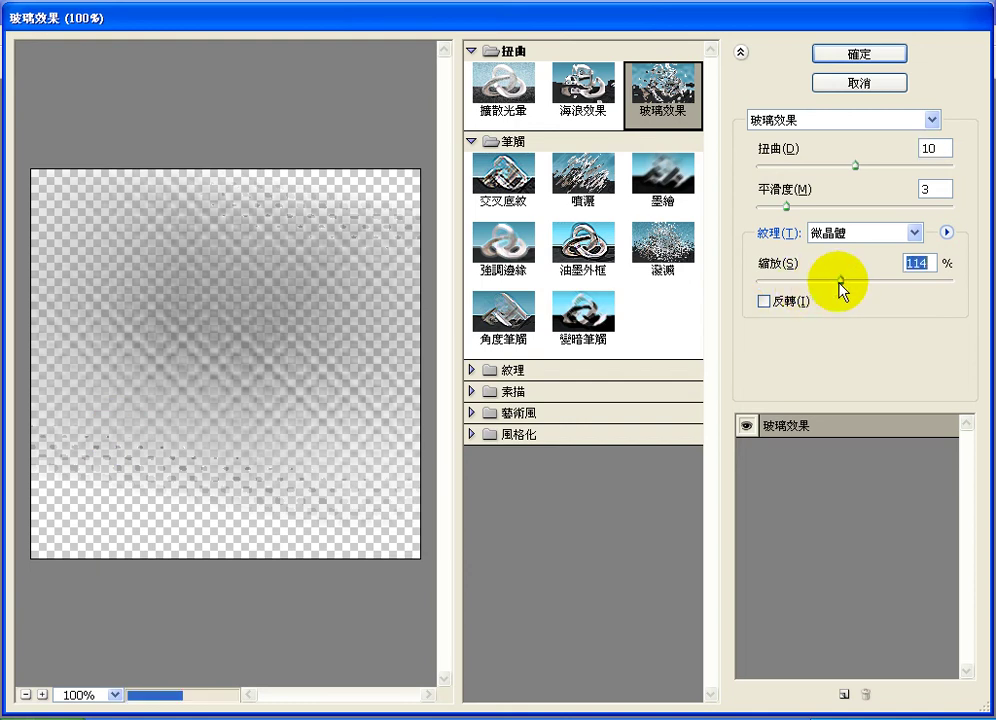
left_click(859, 55)
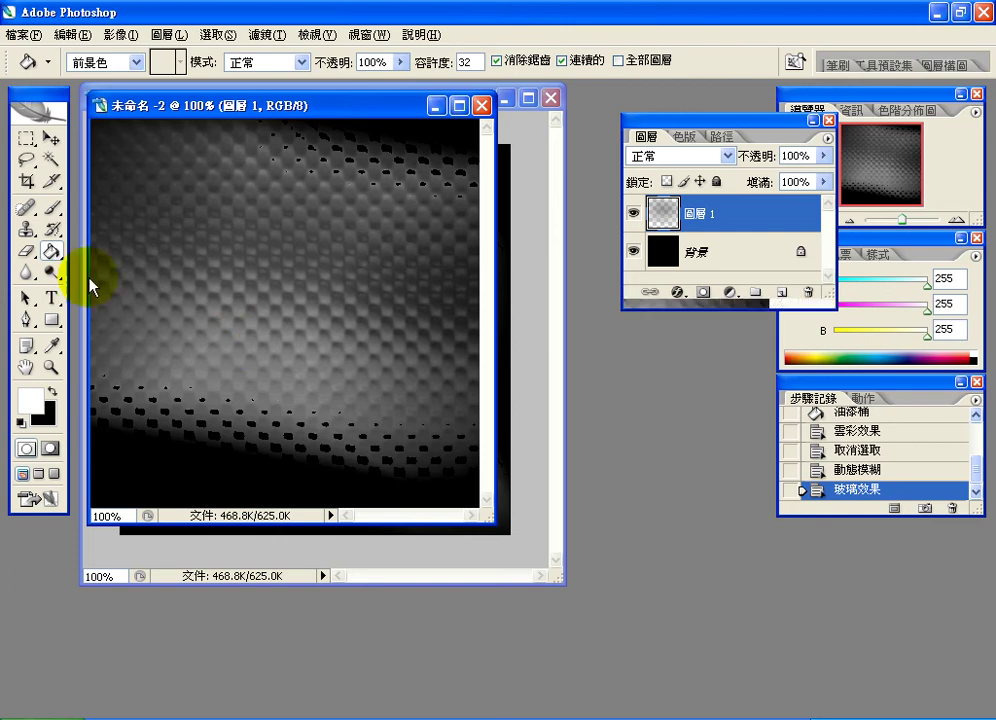
- Add a horizontal text layer reading "PS X" over the upper left part of the dotted metal texture
left_click(51, 304)
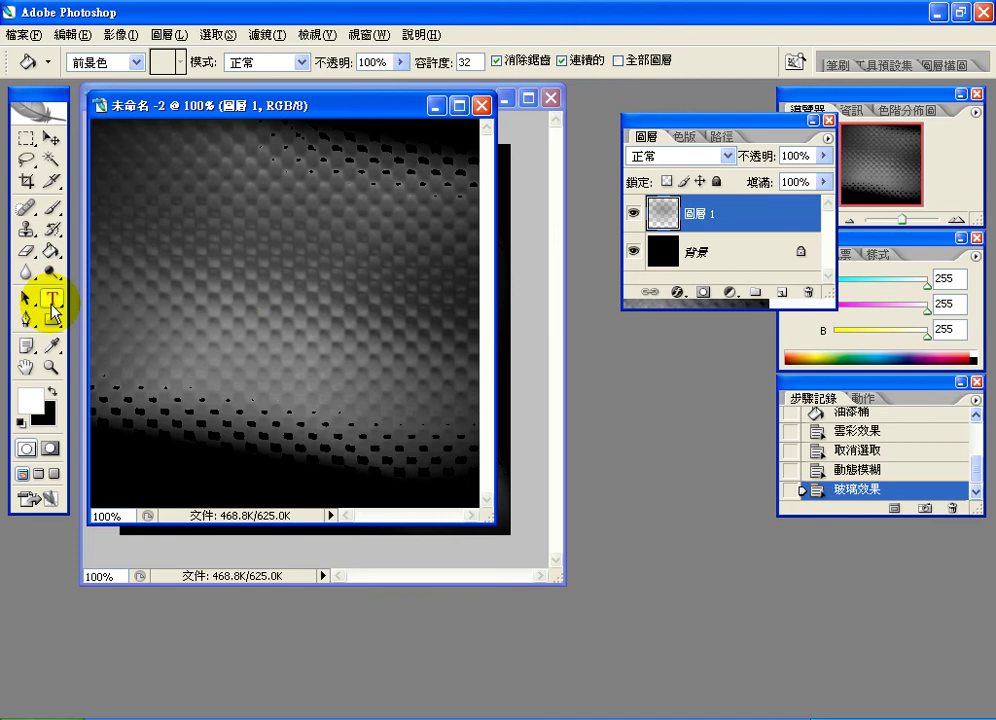
left_click(171, 268)
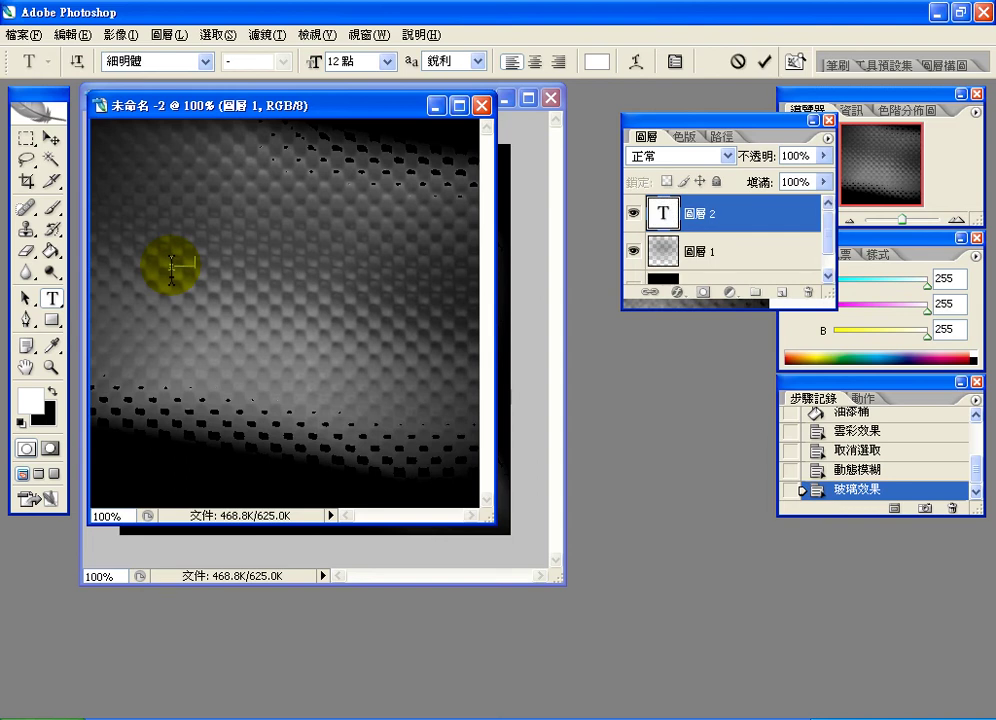
type("sx")
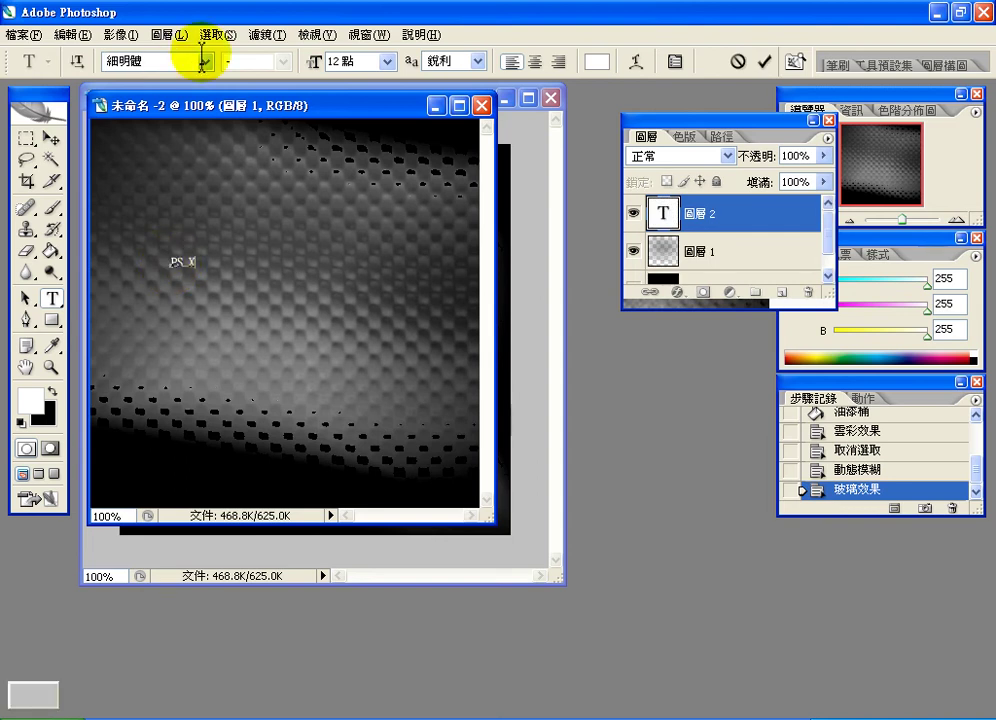
- Select all of the PS X text and change its font to Copperplate Gothic Bold
key("ctrl+a")
left_click(205, 61)
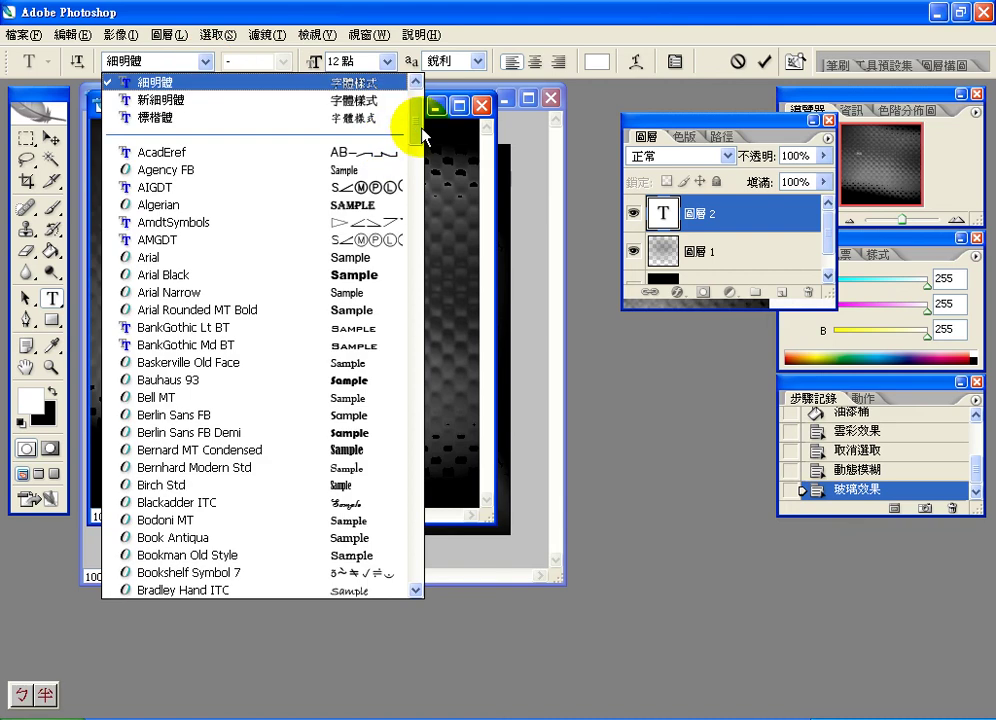
scroll(418, 135, "down", 1)
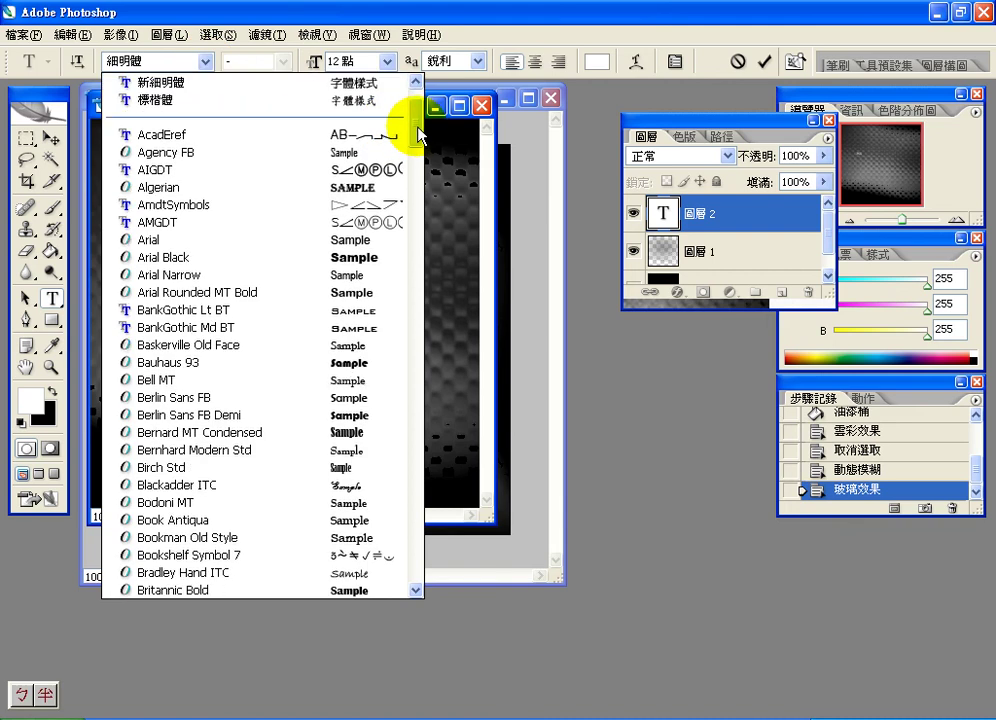
left_click_drag(417, 127, 417, 200)
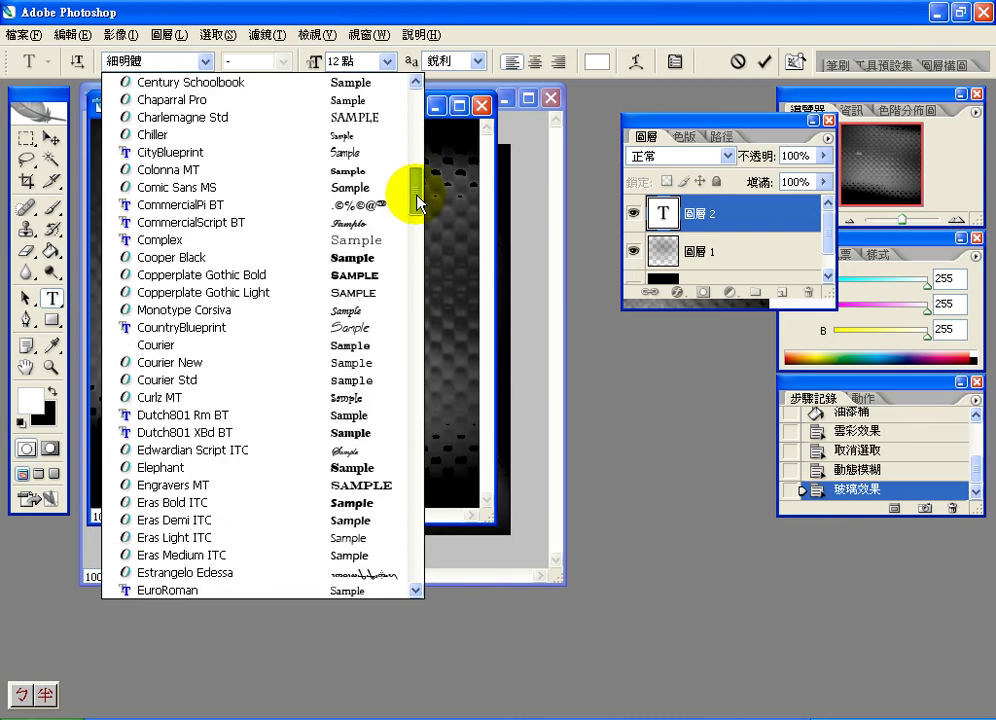
left_click(373, 277)
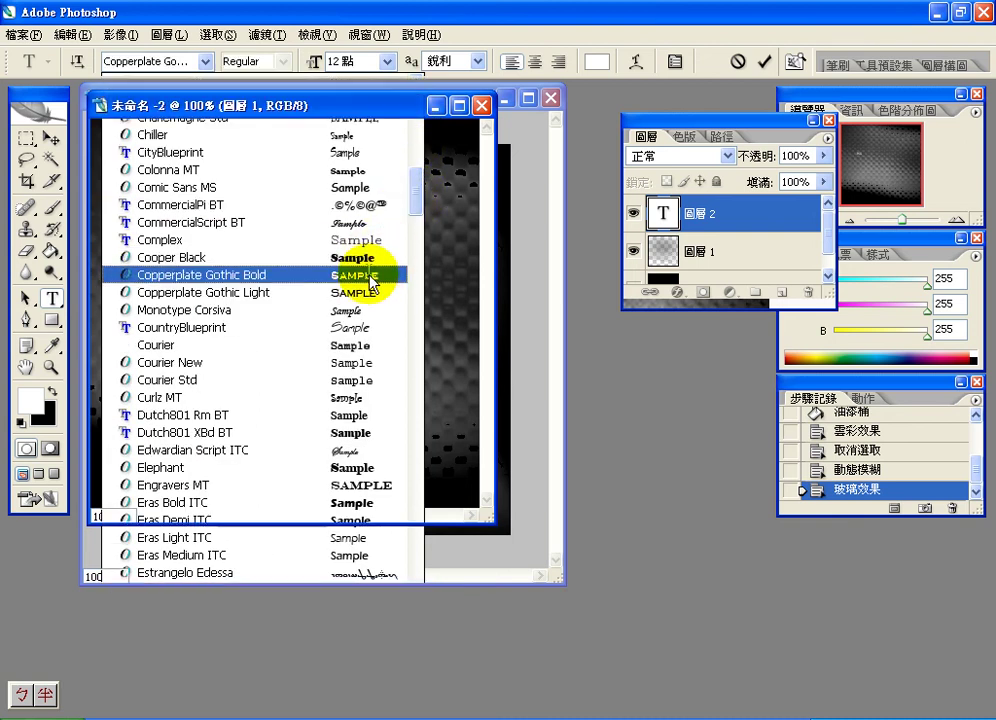
- Enlarge the PS X text to 96 points (點) and commit the text edit
left_click(386, 61)
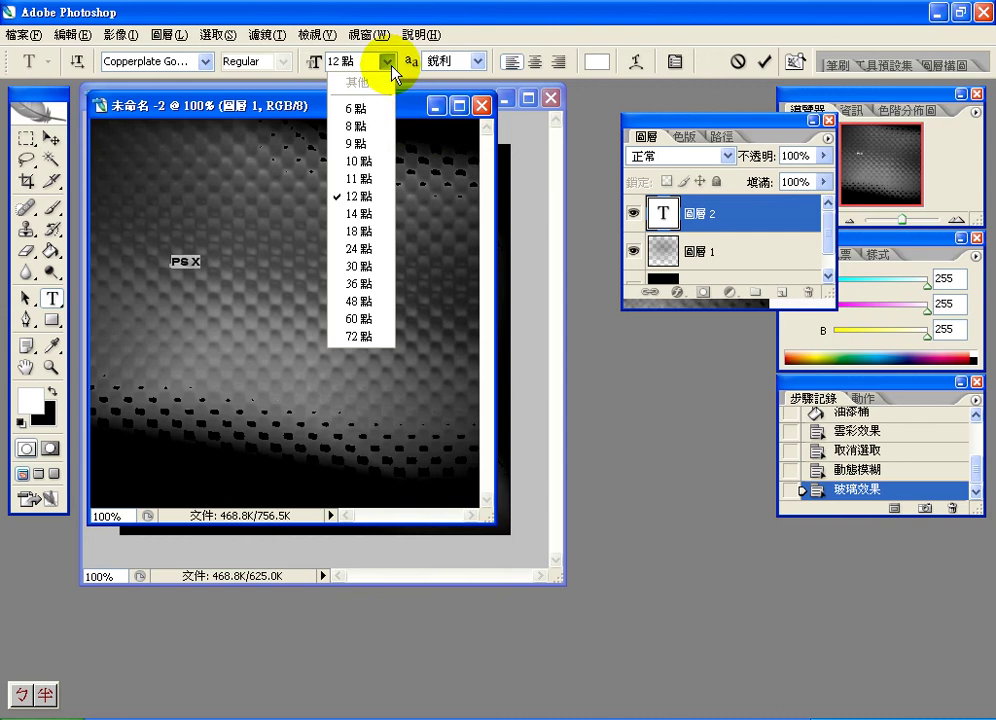
left_click(360, 337)
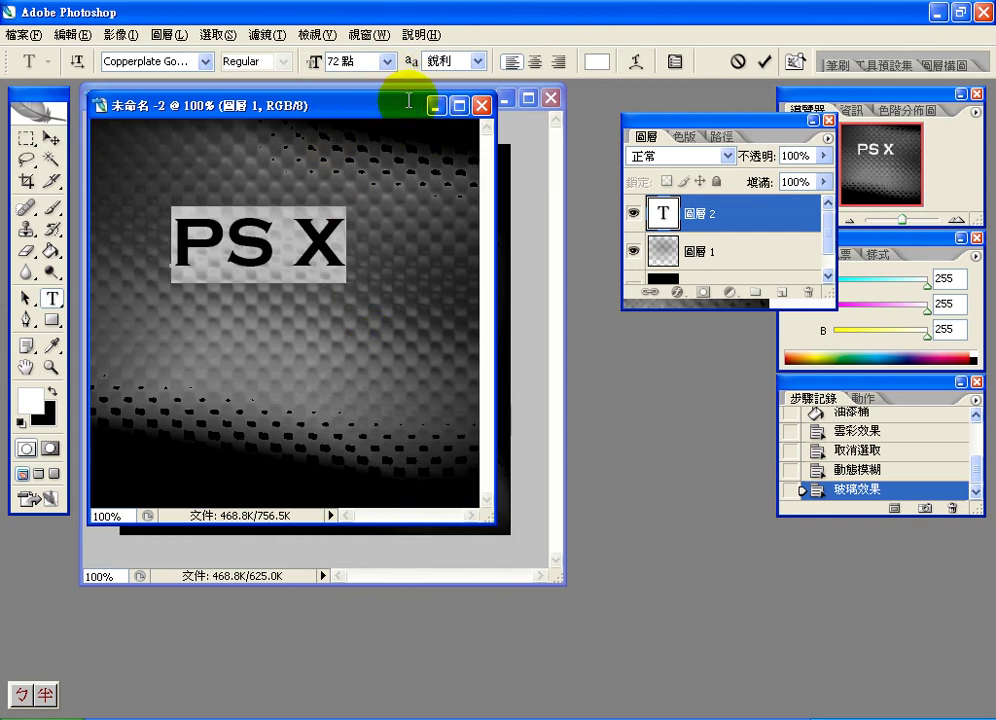
left_click(318, 62)
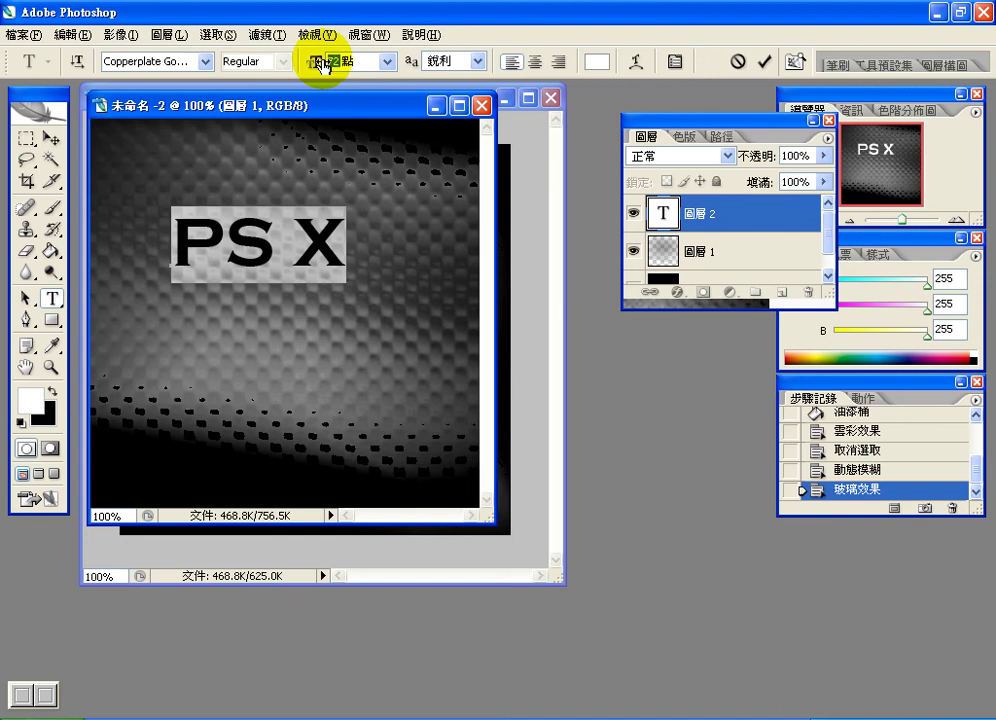
type("96")
key("Return")
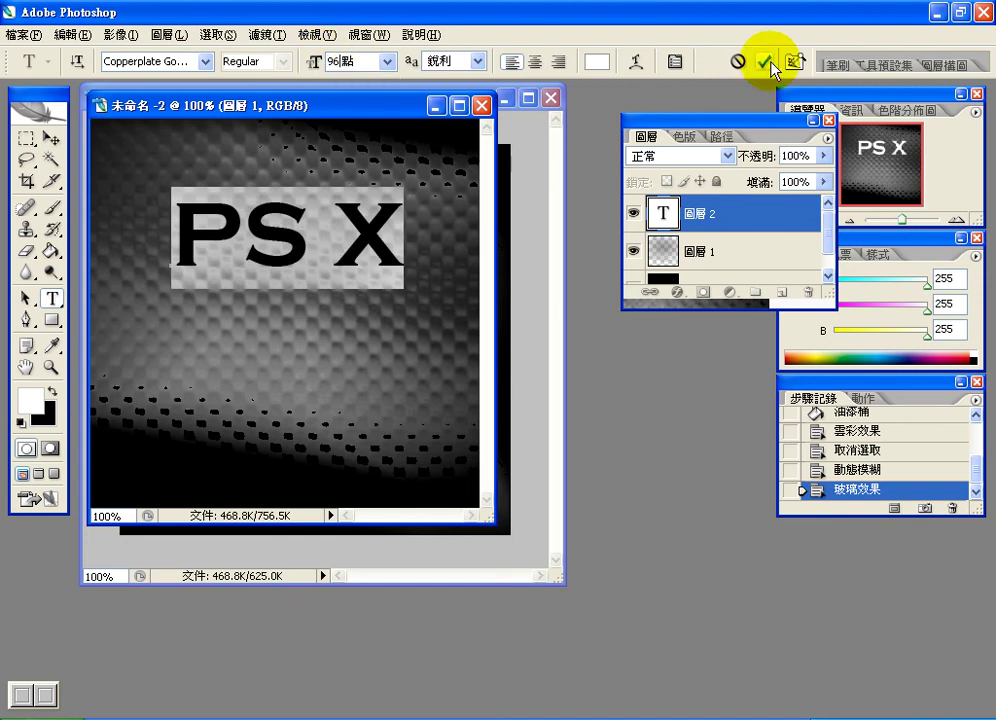
key("ctrl+Return")
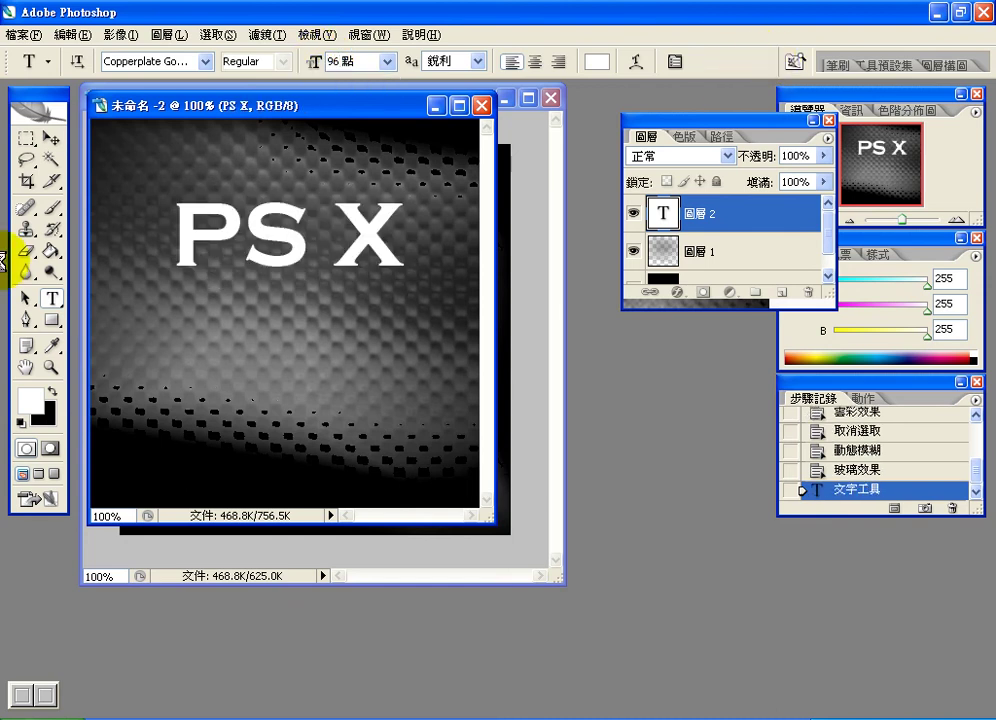
- Move the PS X text slightly lower on the canvas and rasterize its text layer (點陣化文字)
left_click(51, 139)
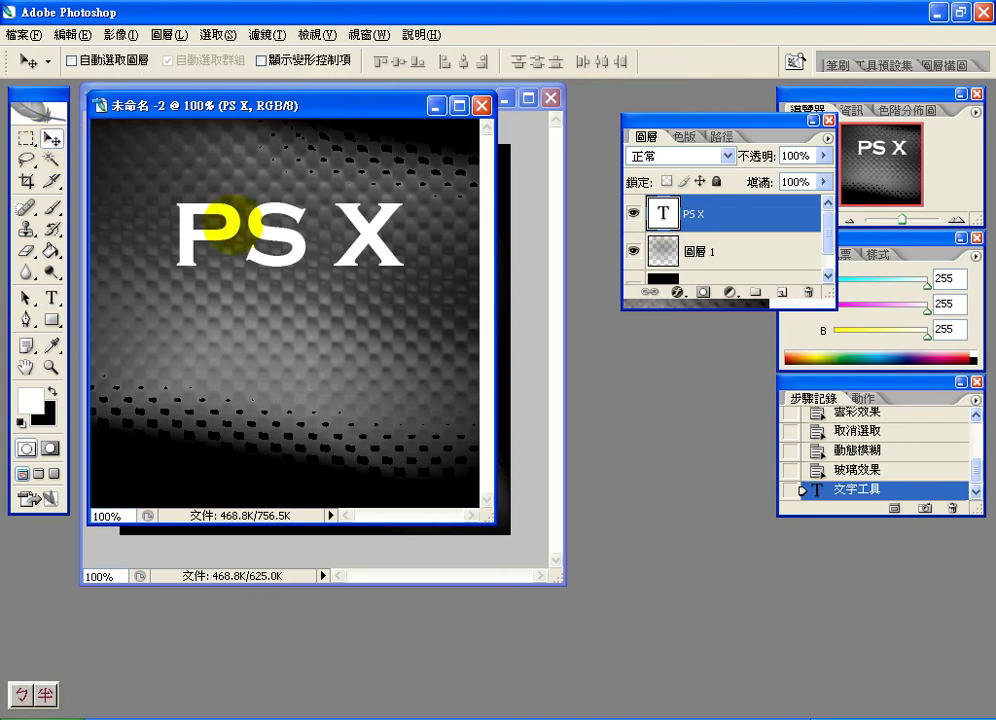
left_click_drag(234, 230, 230, 265)
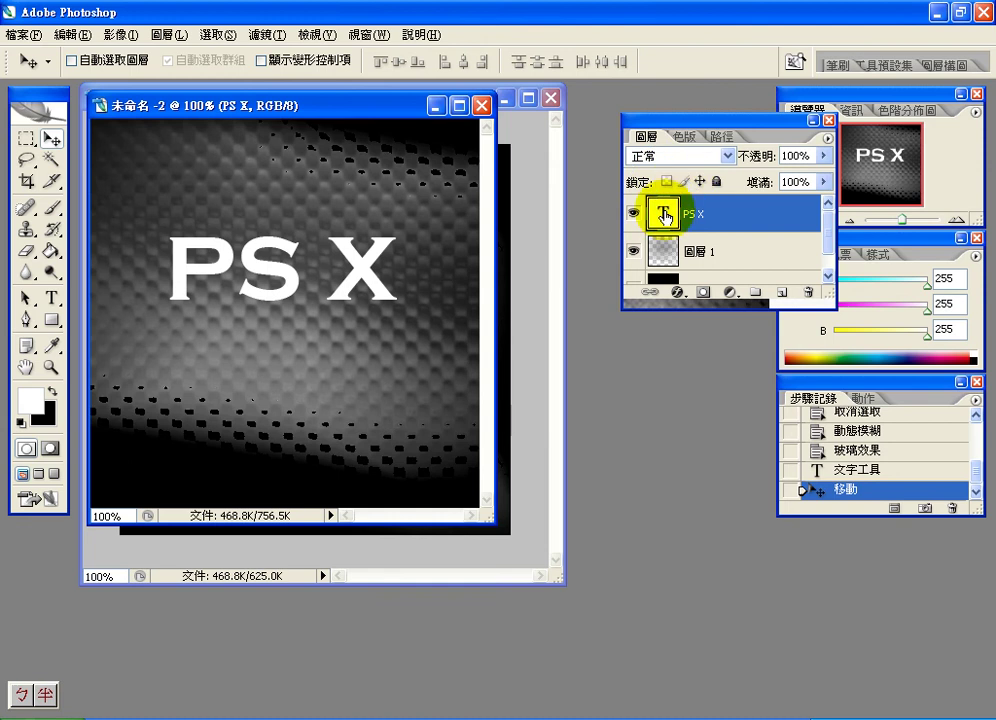
right_click(705, 215)
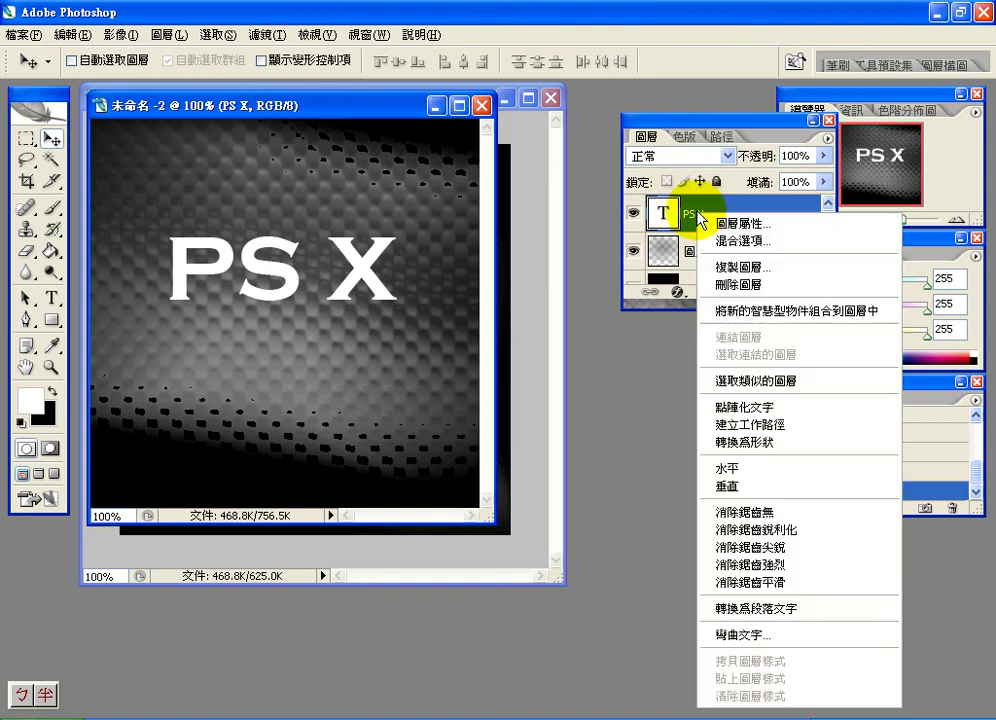
left_click(826, 408)
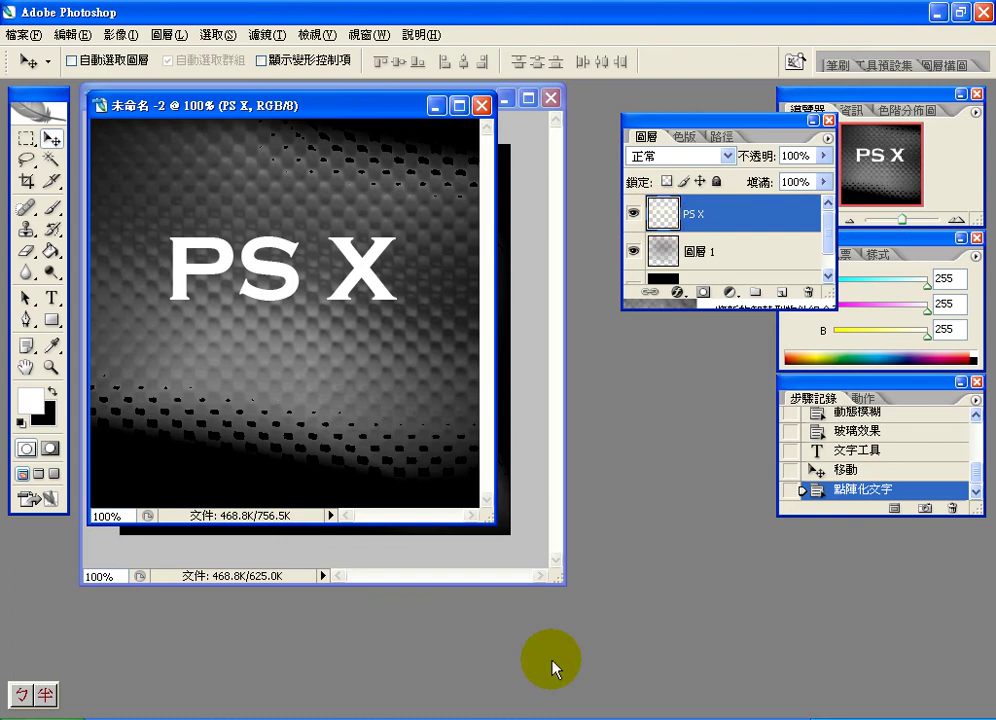
- Read the Internet Explorer tutorial's text and blending options instructions, including drop shadow, outer glow and bevel, and return to Photoshop
key("alt+Tab")
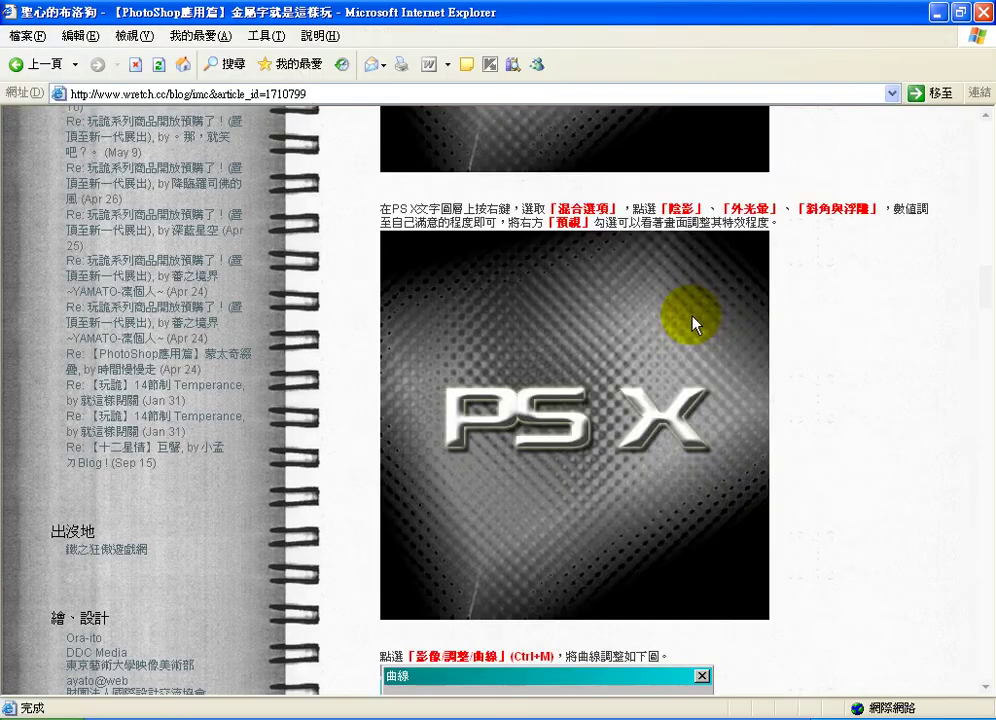
scroll(838, 214, "up", 3)
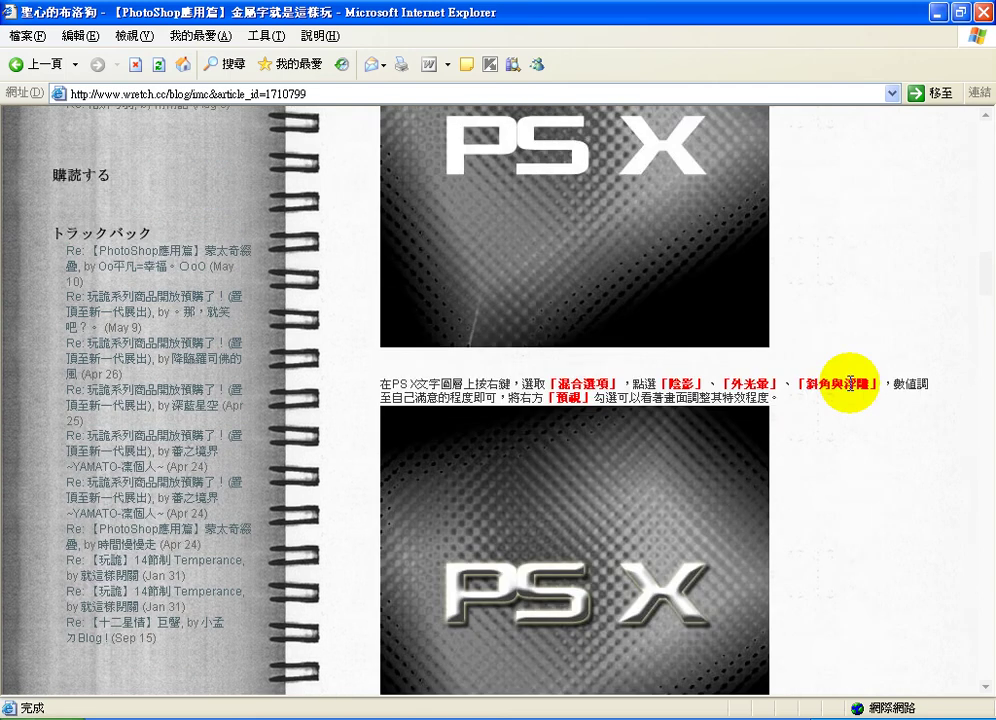
scroll(850, 385, "up", 5)
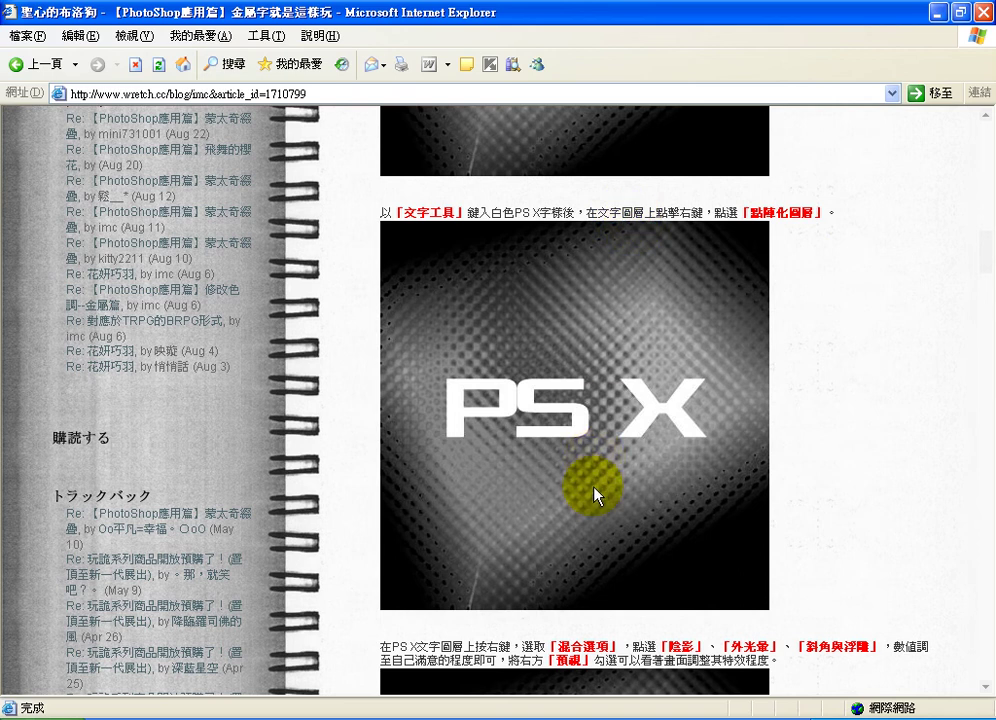
scroll(596, 470, "down", 6)
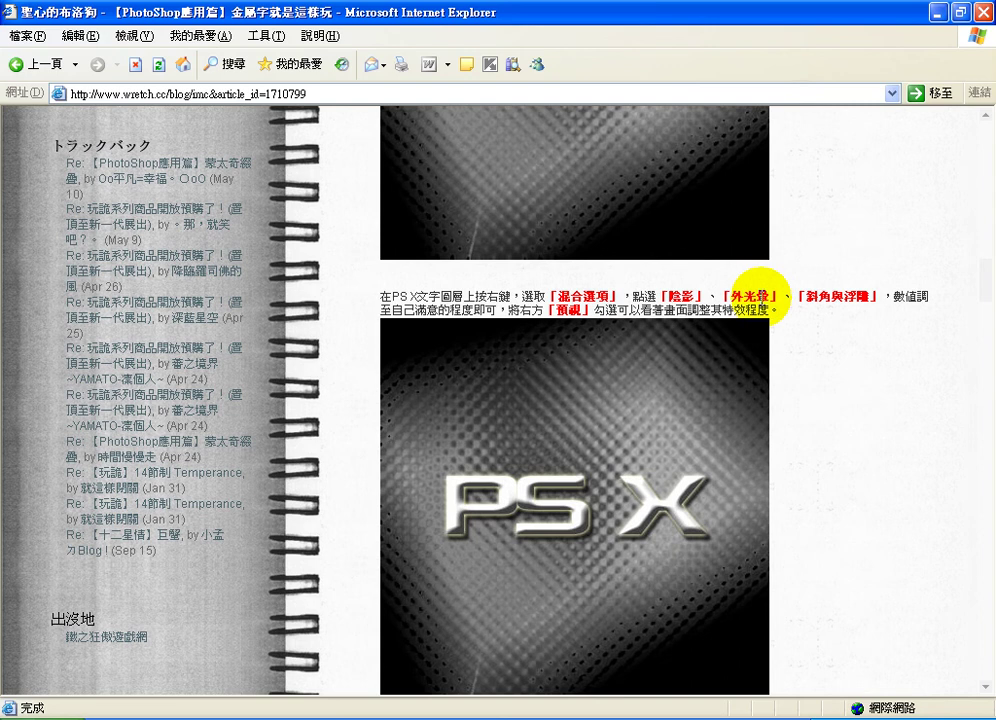
key("alt+Tab")
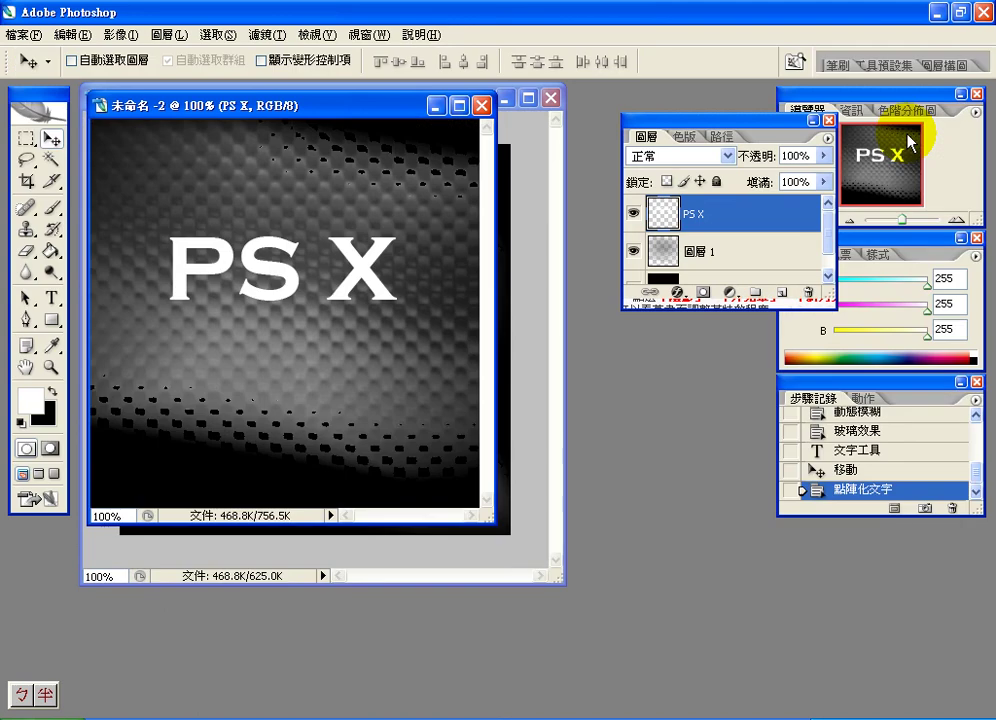
- Append the glass button styles (玻璃按鈕) to the Styles presets and enlarge the preset display beside the canvas
left_click(880, 256)
left_click_drag(879, 242, 711, 182)
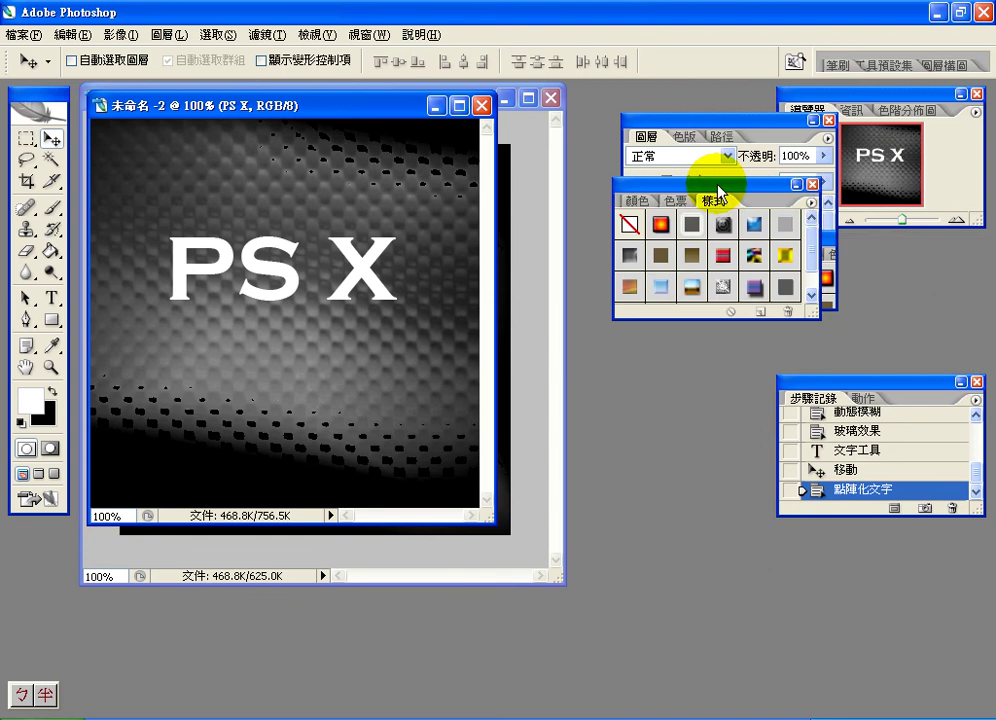
left_click(811, 203)
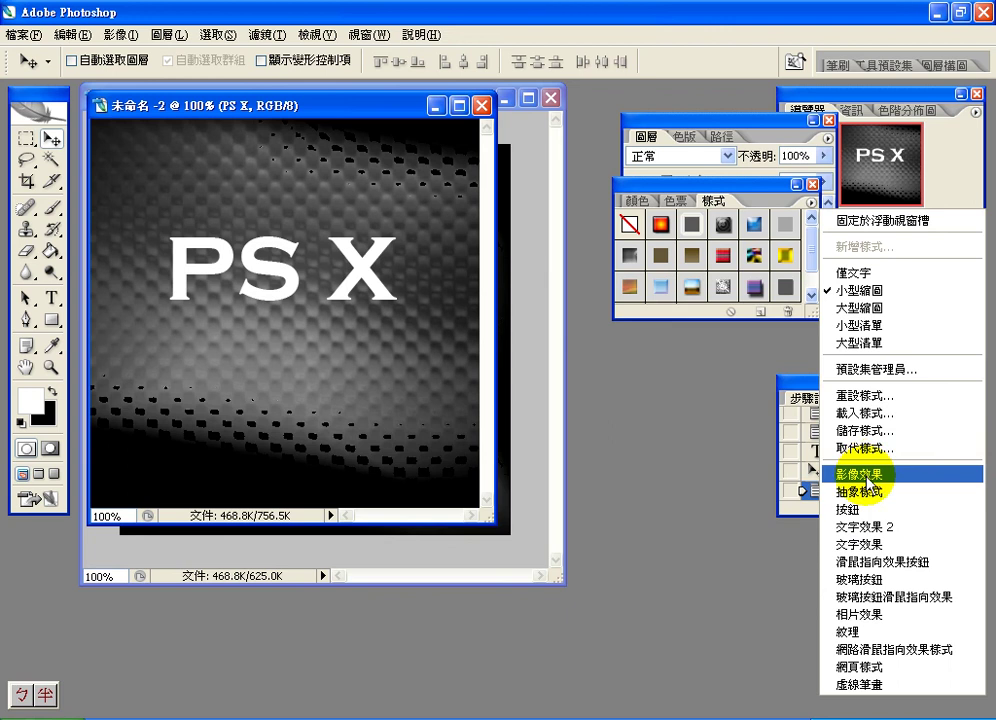
left_click(887, 581)
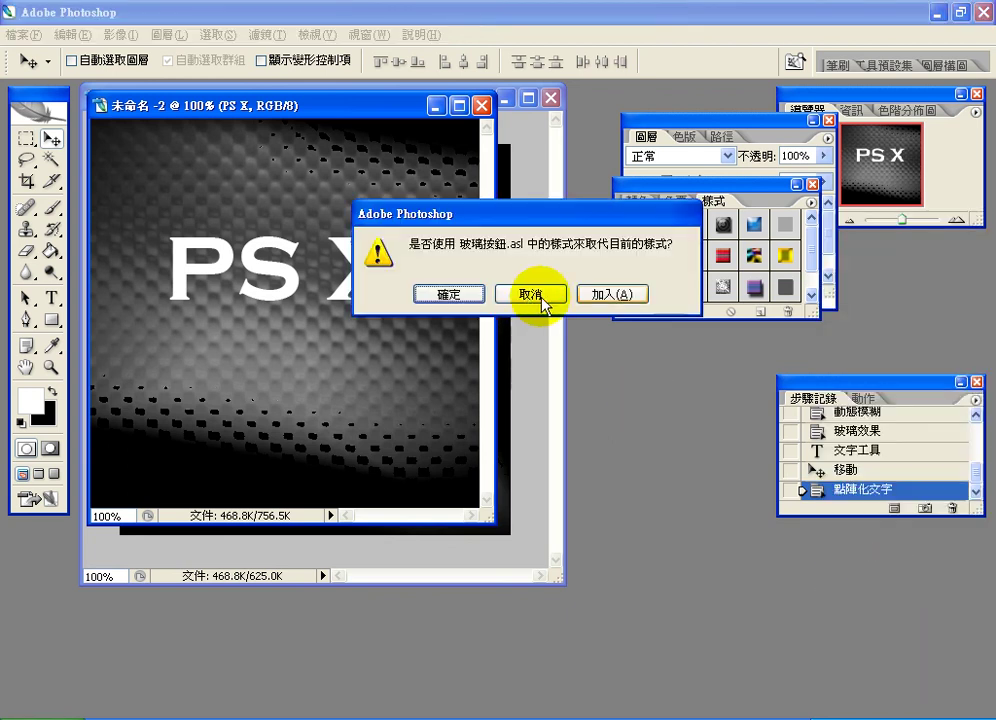
left_click(540, 296)
left_click_drag(811, 313, 916, 570)
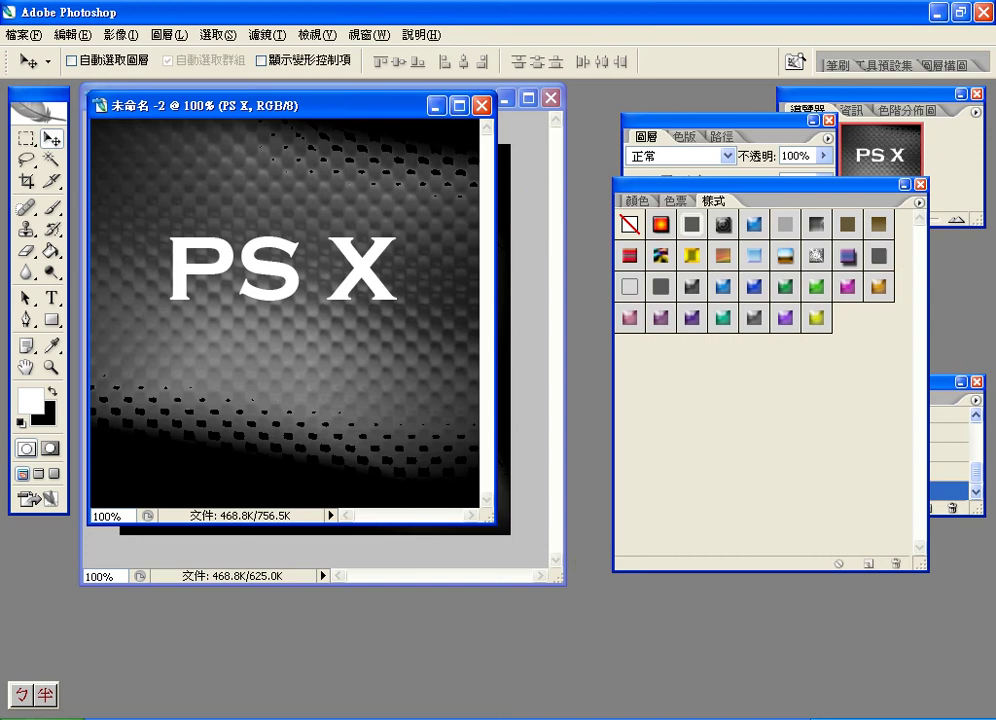
- Switch to the Internet Explorer tutorial and check the reflection image instruction and the commands for saving the page
key("alt+Tab")
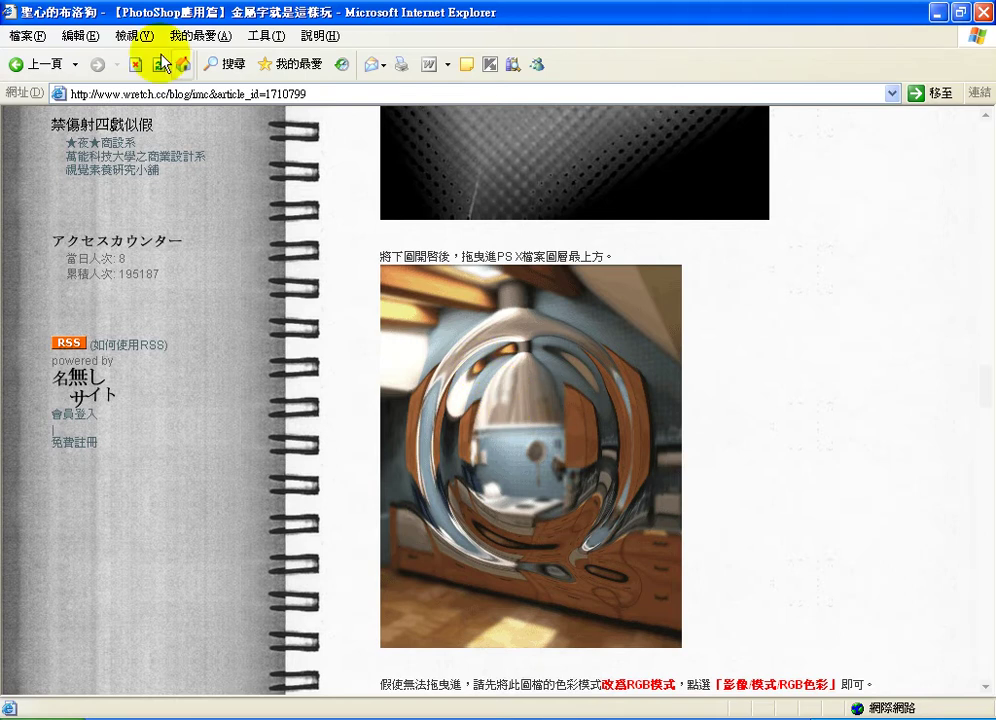
left_click(27, 36)
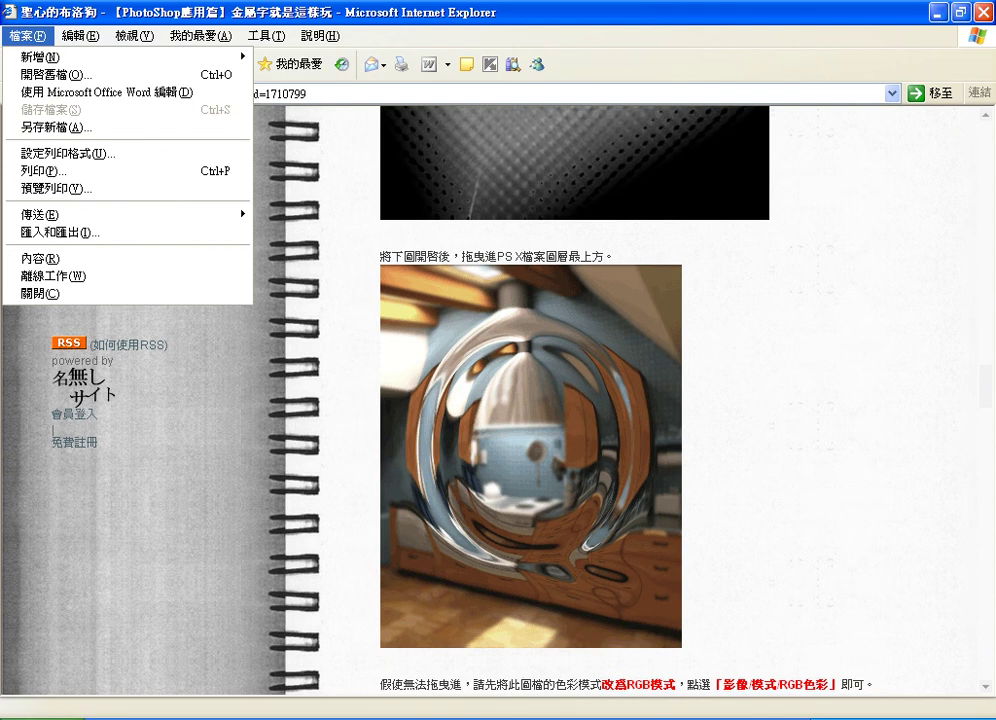
key("Escape")
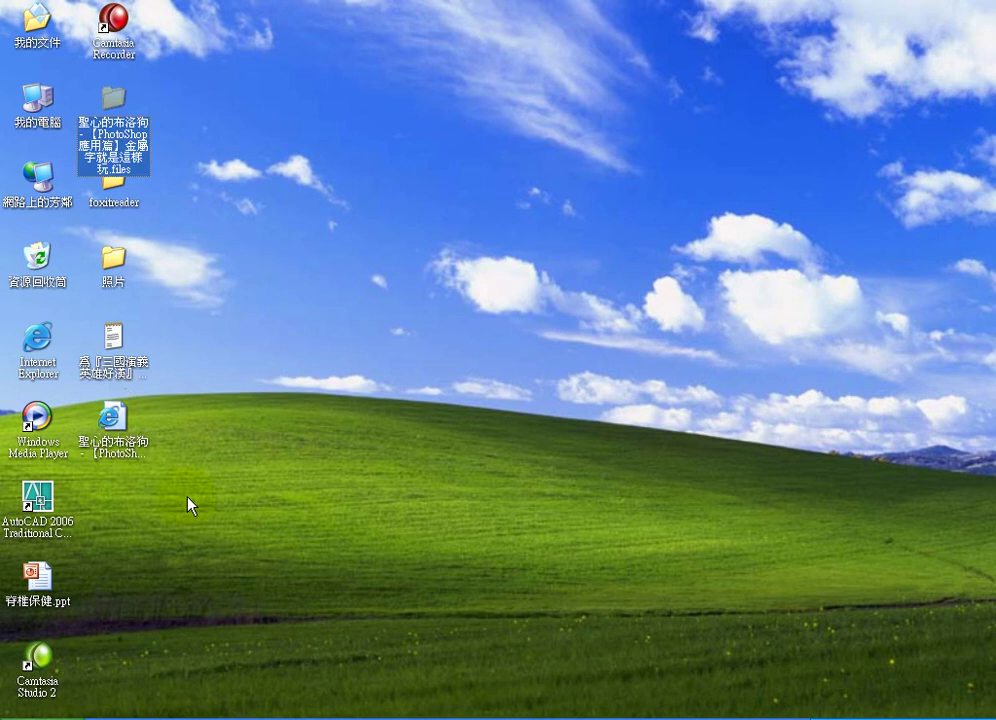
- Open the saved tutorial page's .files folder on the desktop and select the reflection image 1111117318.gif
left_click(110, 418)
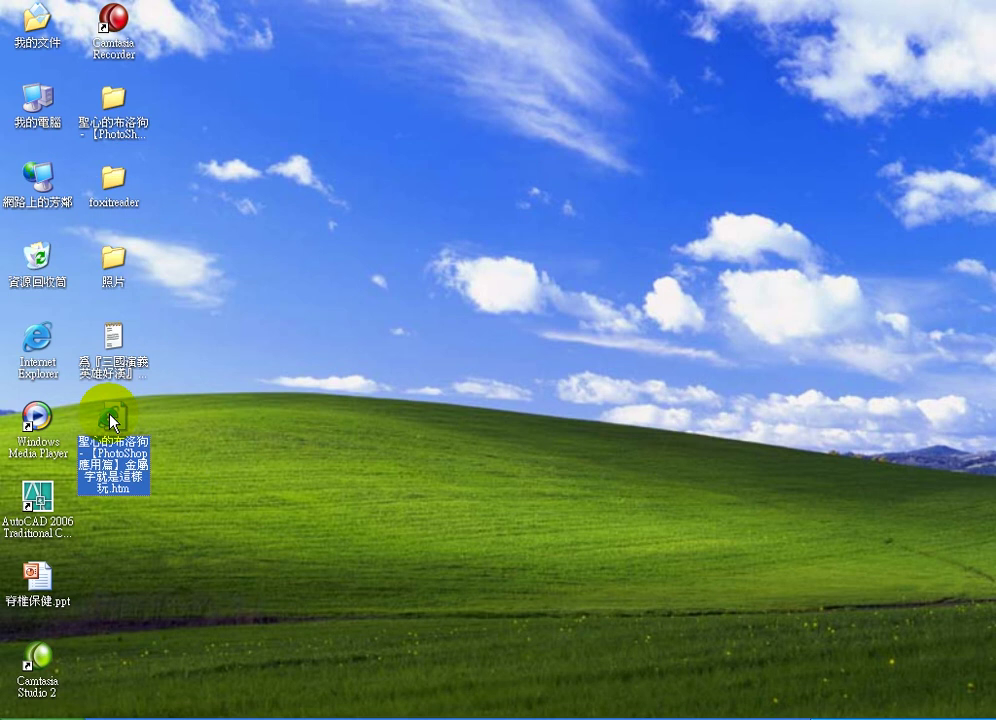
left_click_drag(110, 416, 117, 115)
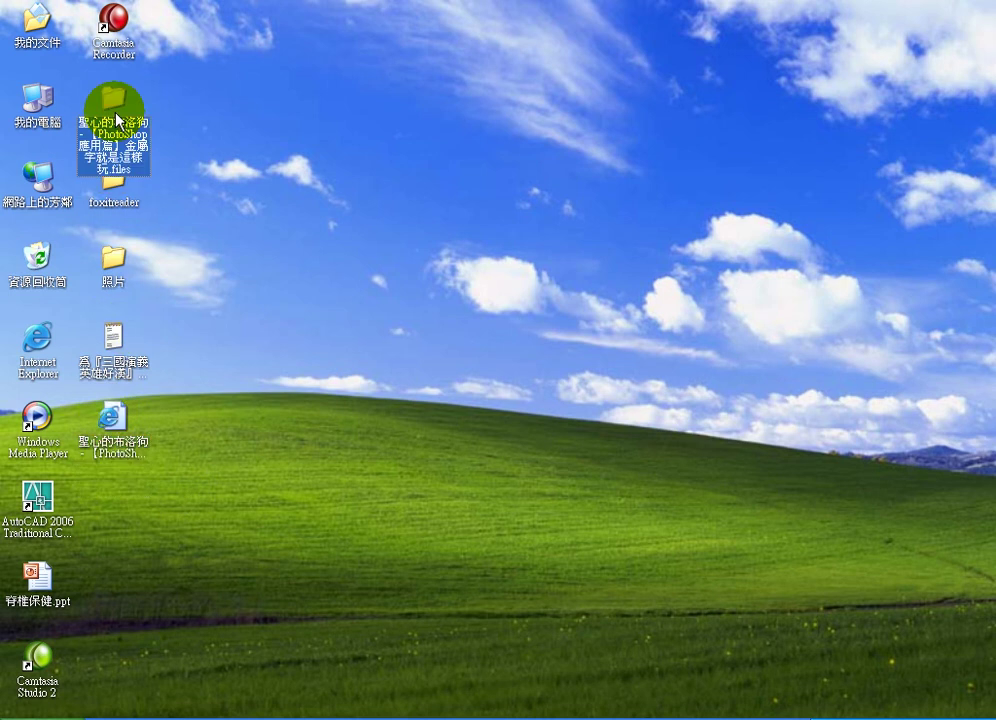
double_click(117, 118)
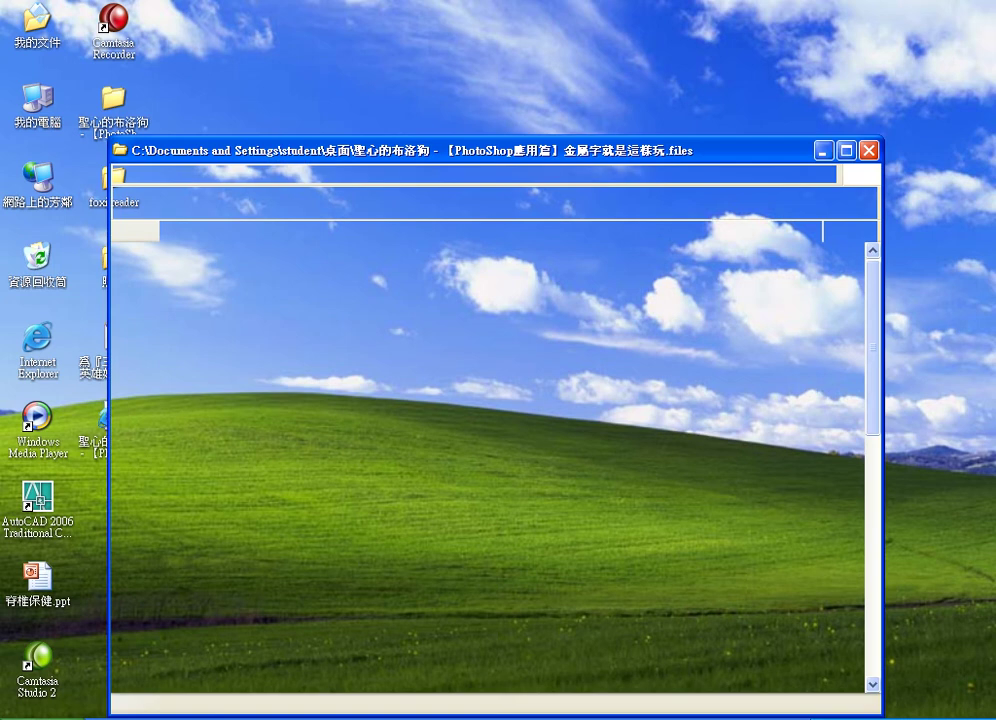
left_click(518, 565)
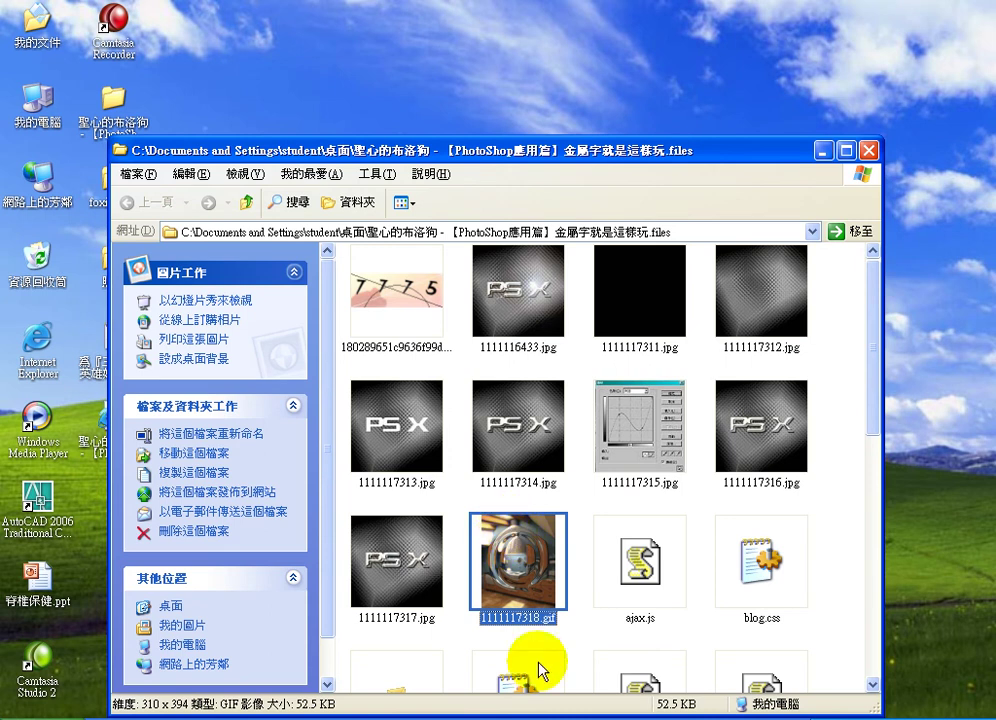
- Return to the Internet Explorer tutorial and read how to place, convert to RGB and mask the reflection image
left_click(400, 710)
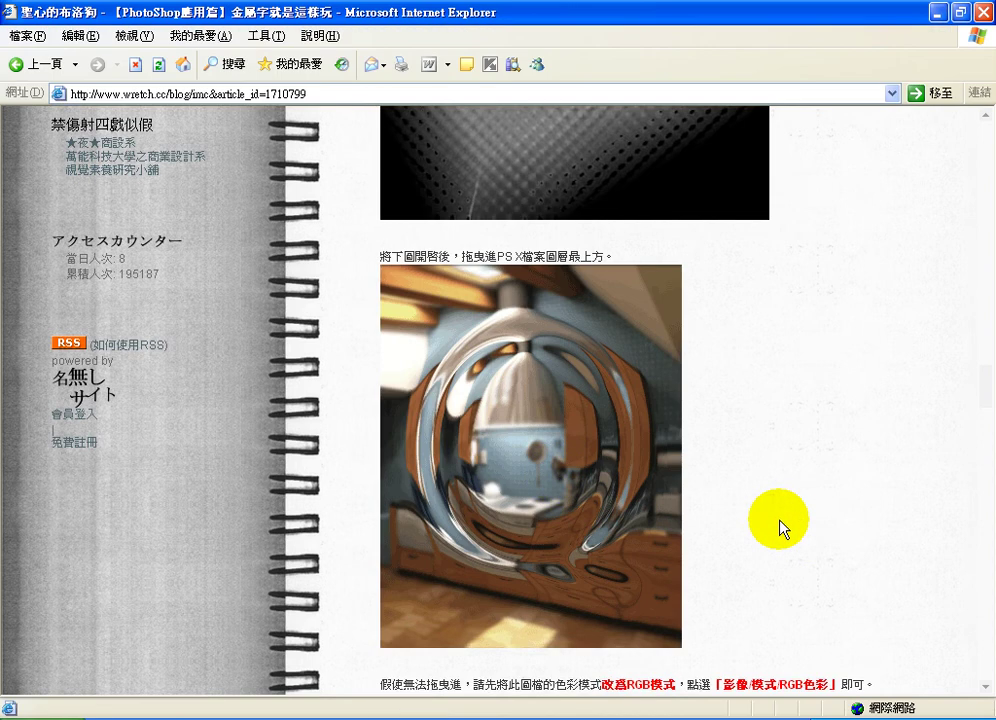
scroll(779, 528, "down", 3)
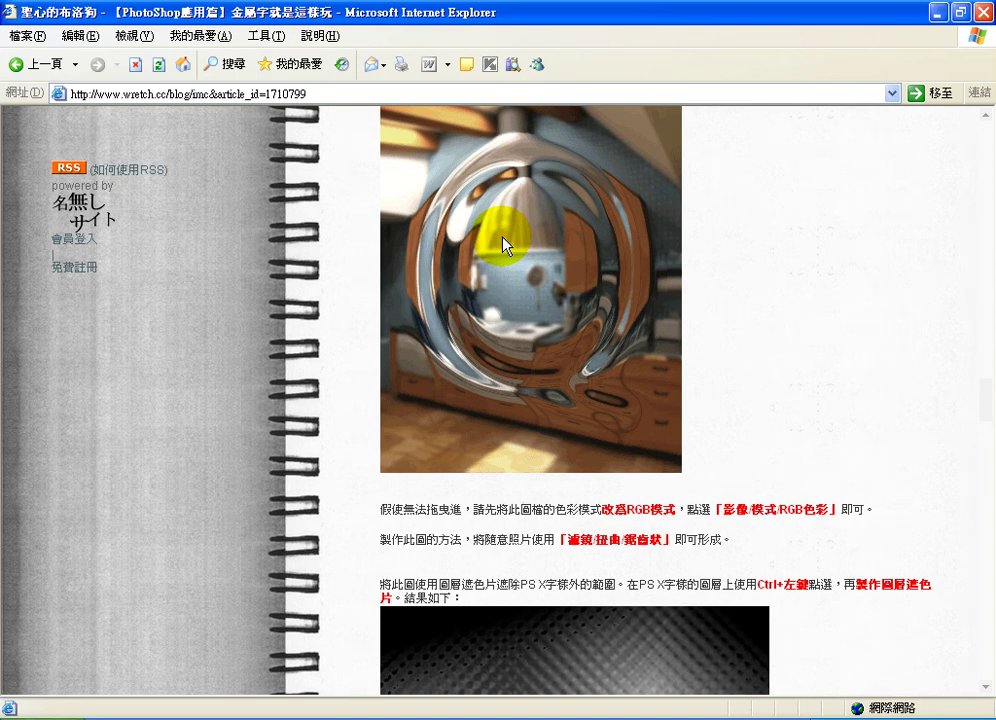
scroll(514, 480, "up", 3)
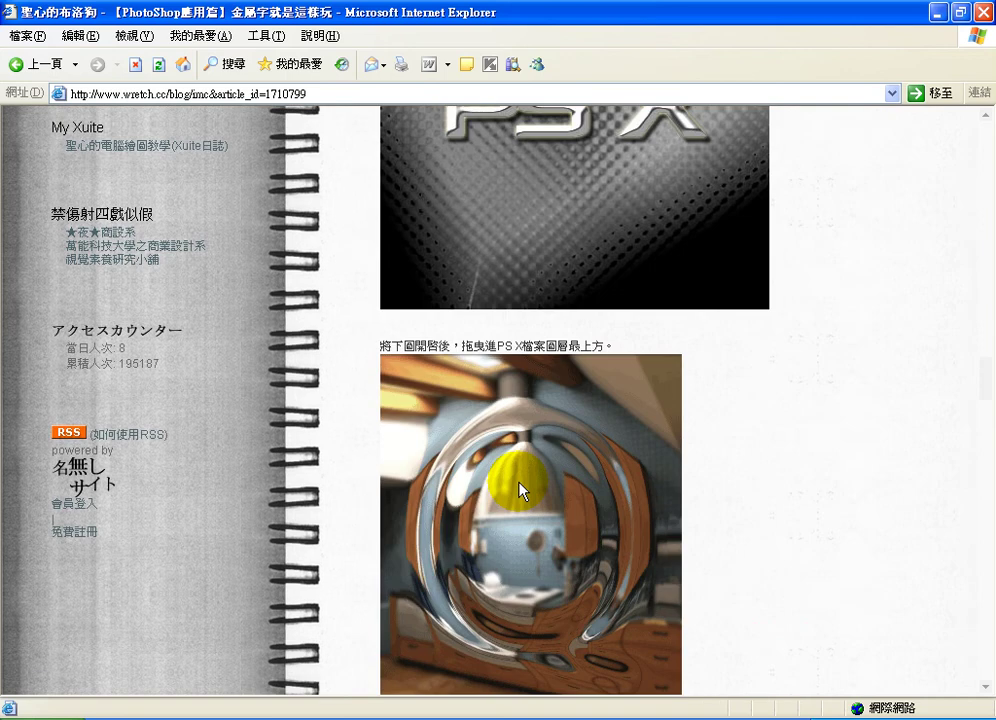
- Go back through the tutorial to the instruction on adding drop shadow, outer glow and bevel styles to the PS X layer
scroll(519, 490, "up", 3)
scroll(497, 555, "up", 1)
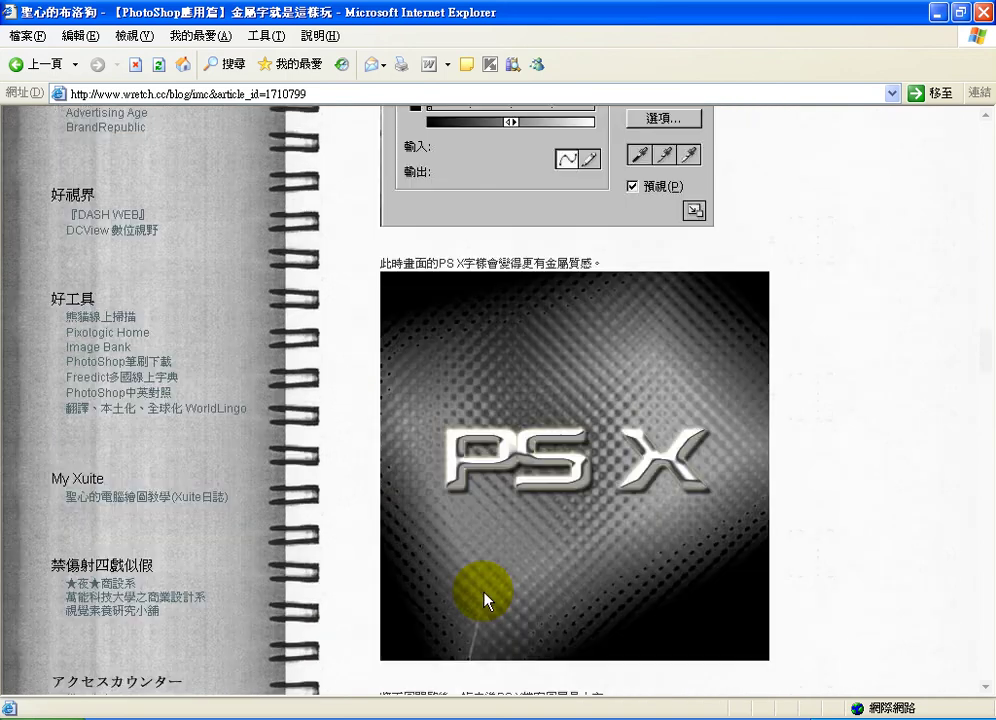
scroll(484, 600, "up", 12)
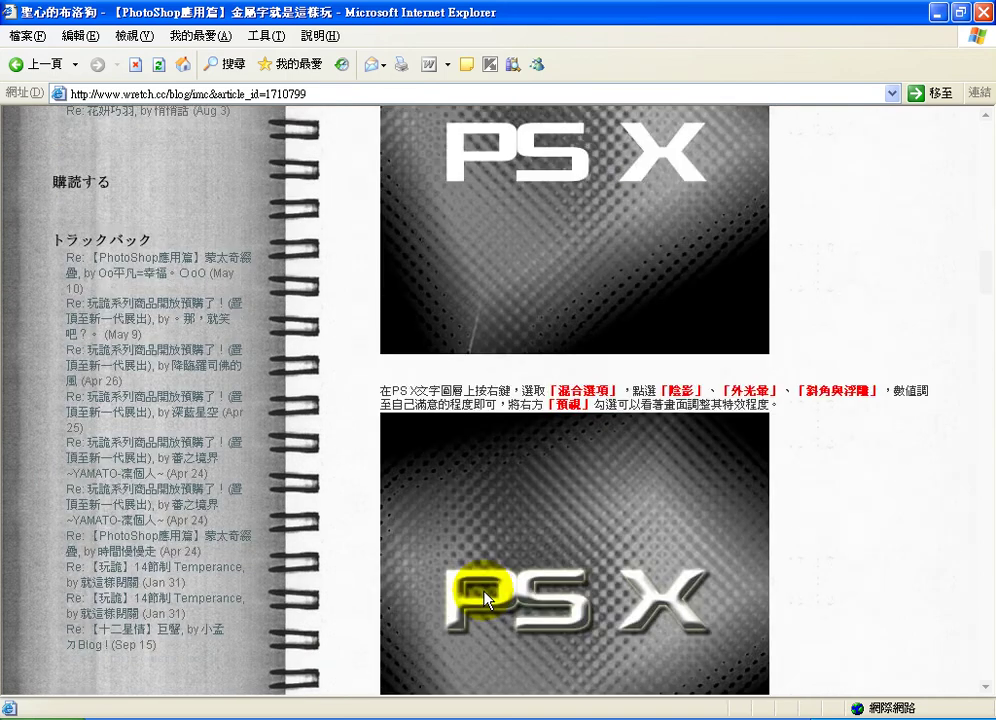
scroll(484, 598, "up", 2)
scroll(585, 500, "down", 2)
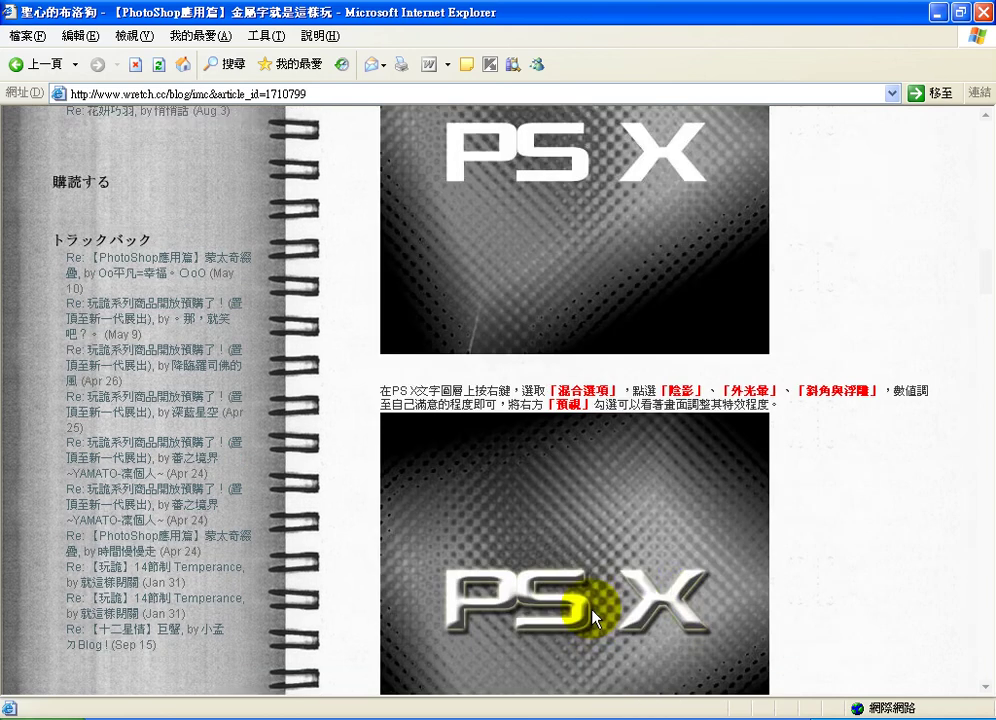
scroll(432, 525, "down", 1)
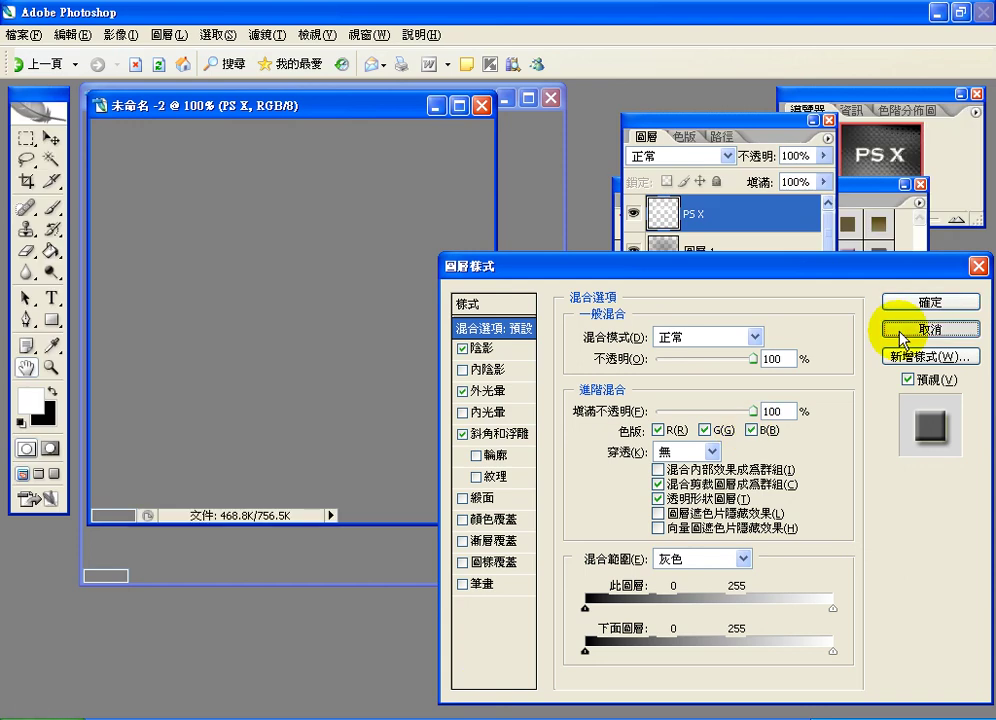
- Discard the open layer style settings in Photoshop and enable Drop Shadow, Outer Glow and Bevel and Emboss on the PS X layer
left_click(905, 332)
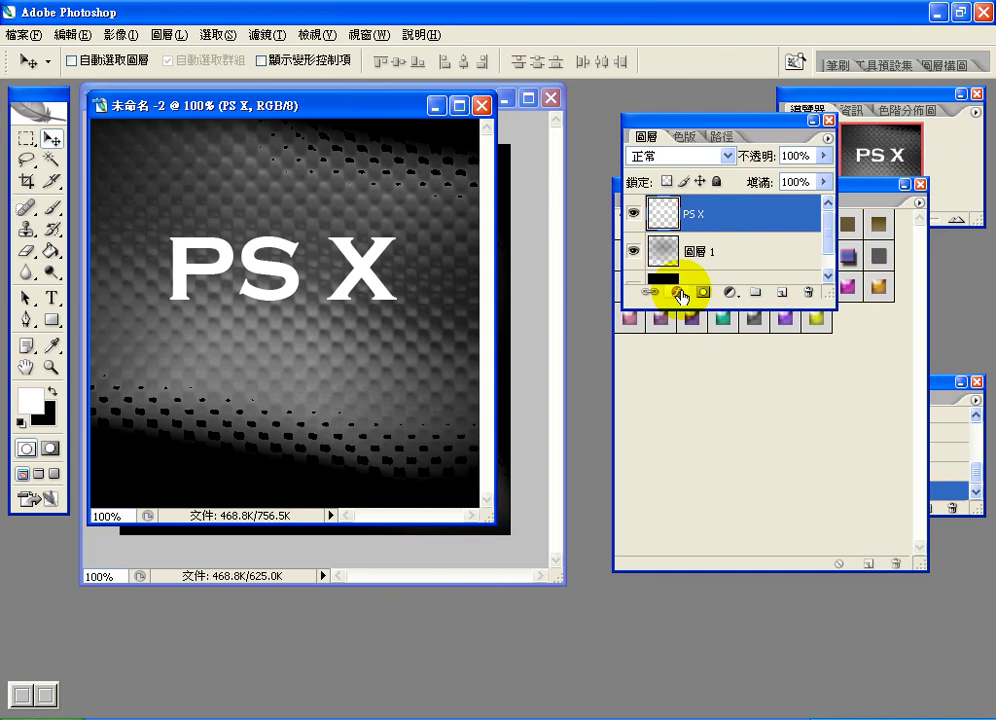
right_click(692, 220)
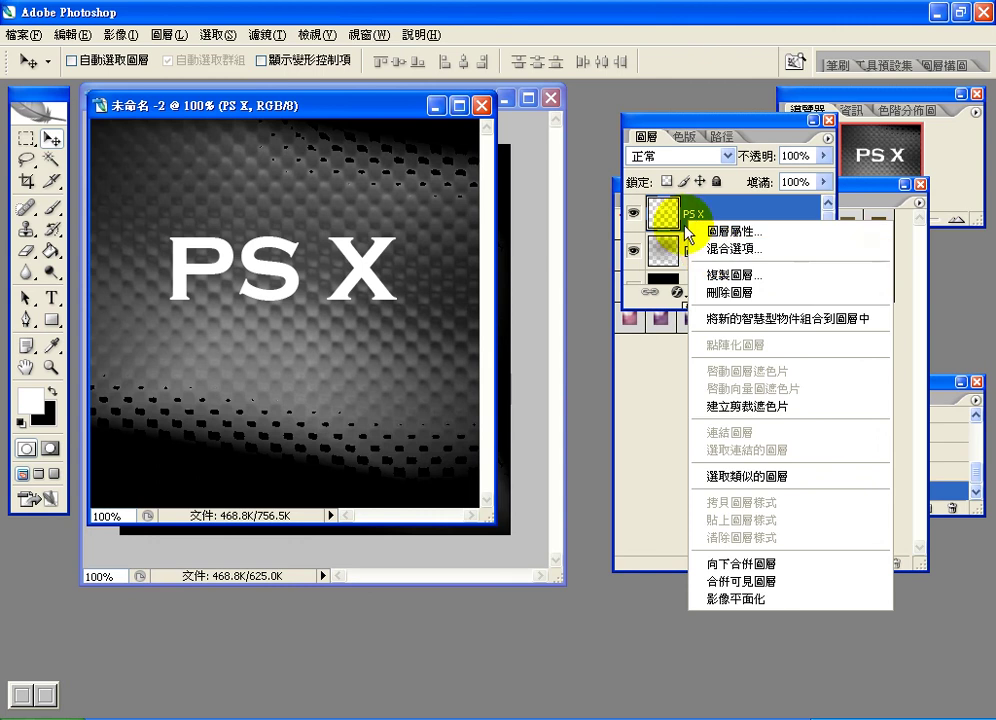
left_click(678, 293)
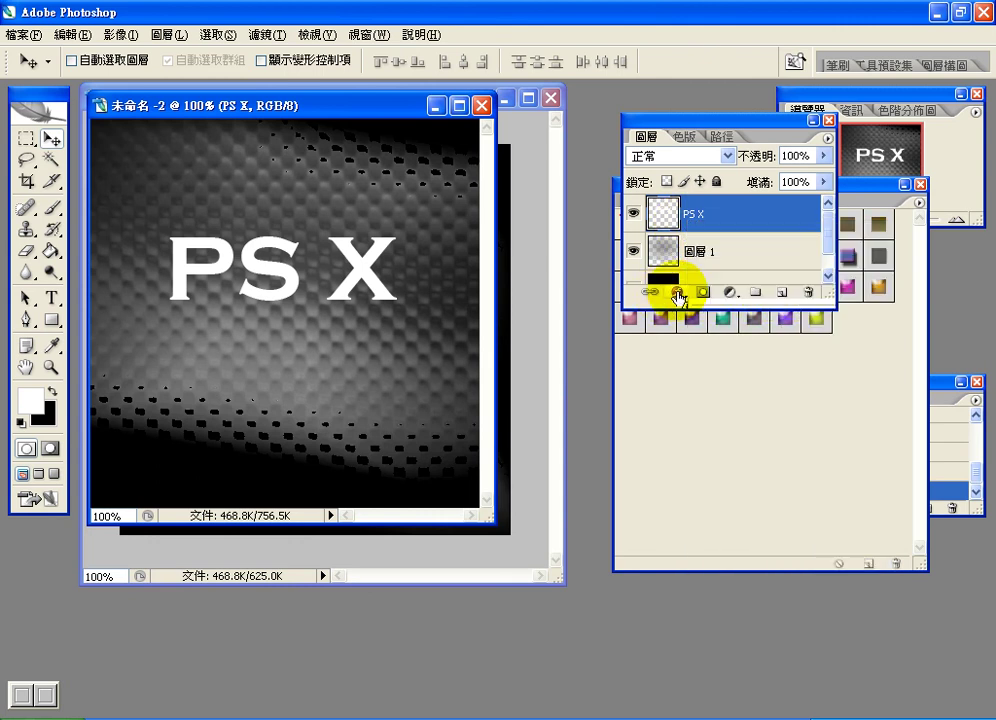
left_click(678, 293)
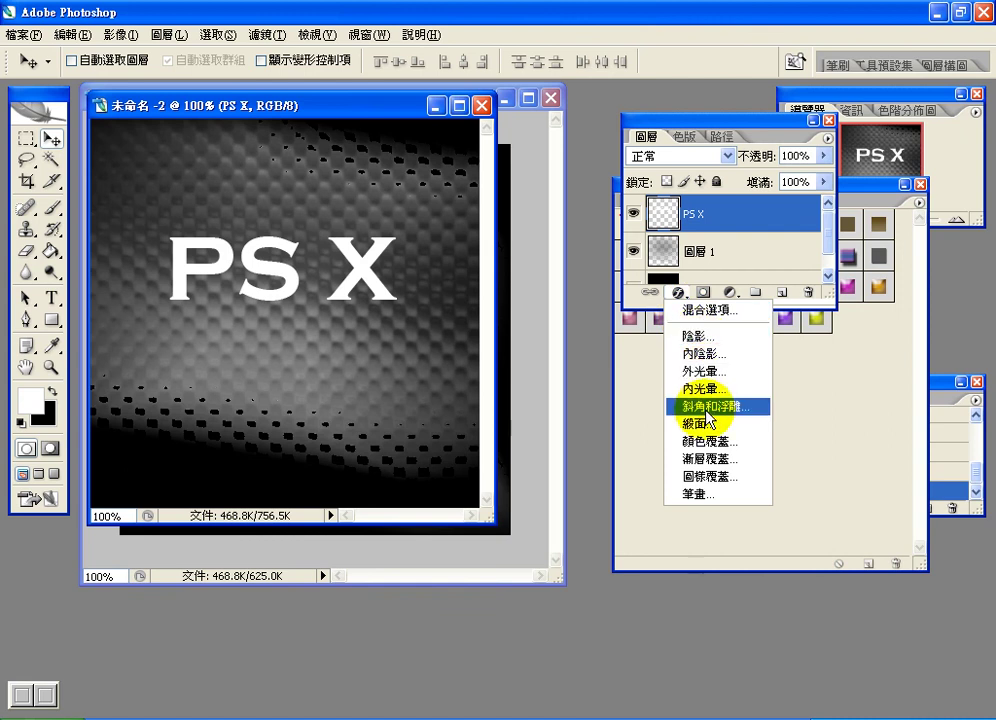
left_click(703, 340)
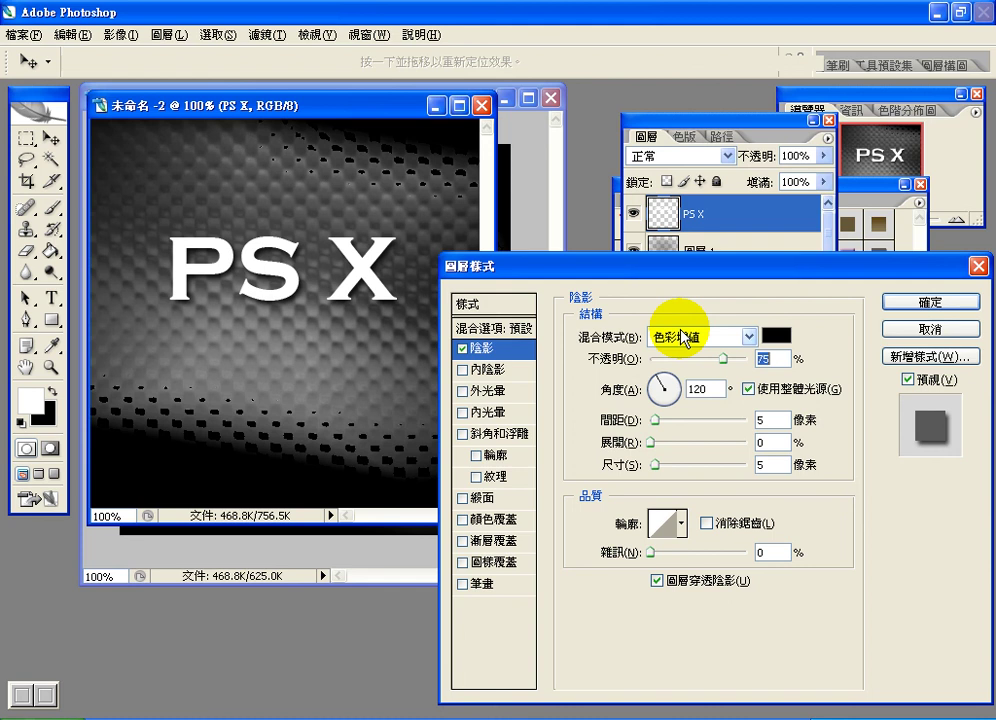
left_click(462, 391)
left_click(463, 435)
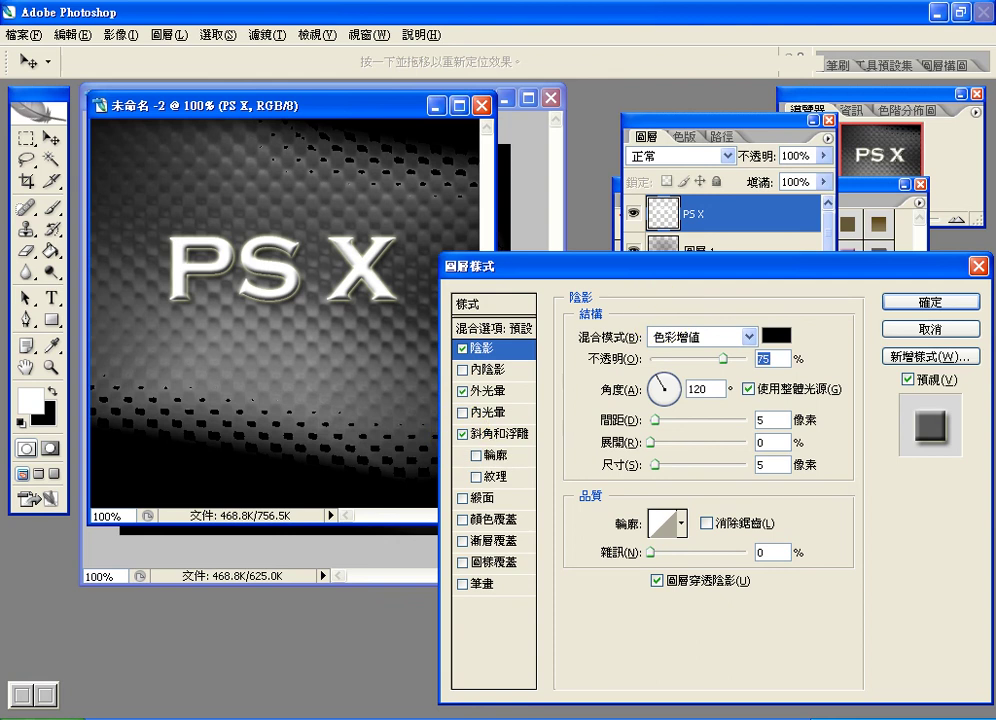
- Check the Curves instruction in the Internet Explorer tutorial, return to Photoshop and accept the PS X layer styles
key("alt+Tab")
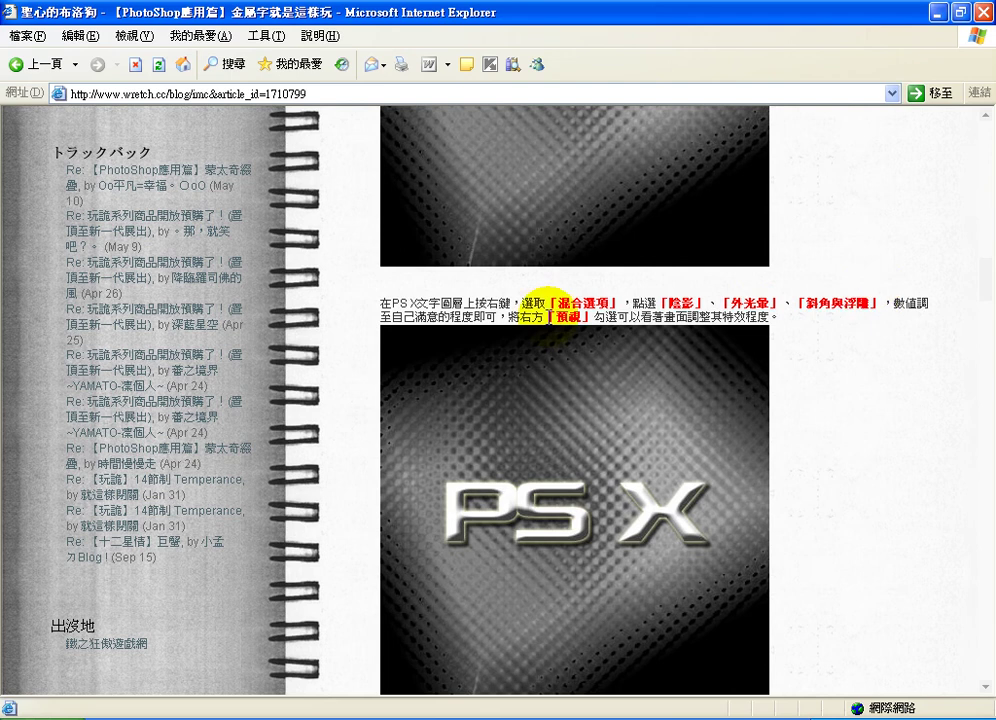
scroll(585, 600, "down", 3)
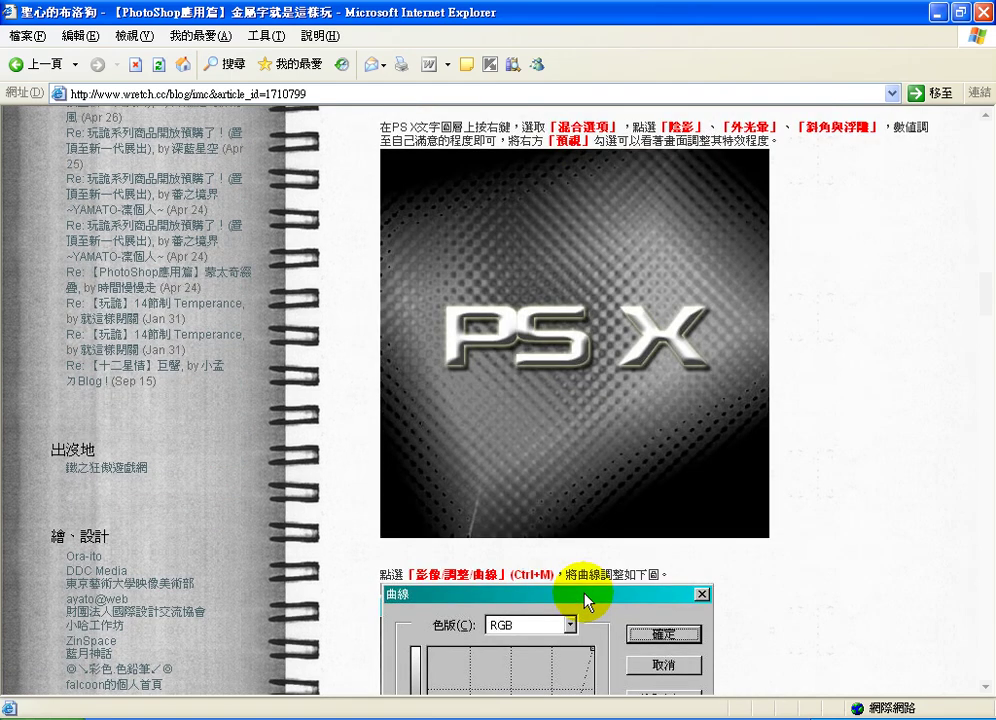
scroll(586, 601, "down", 3)
scroll(586, 601, "down", 3)
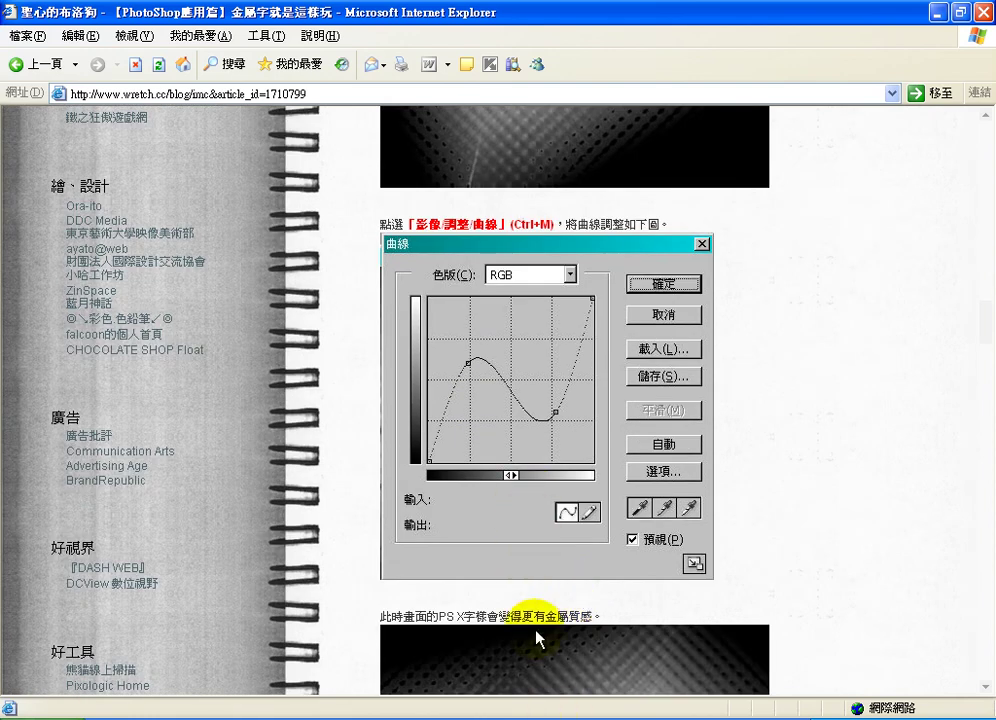
key("alt+Tab")
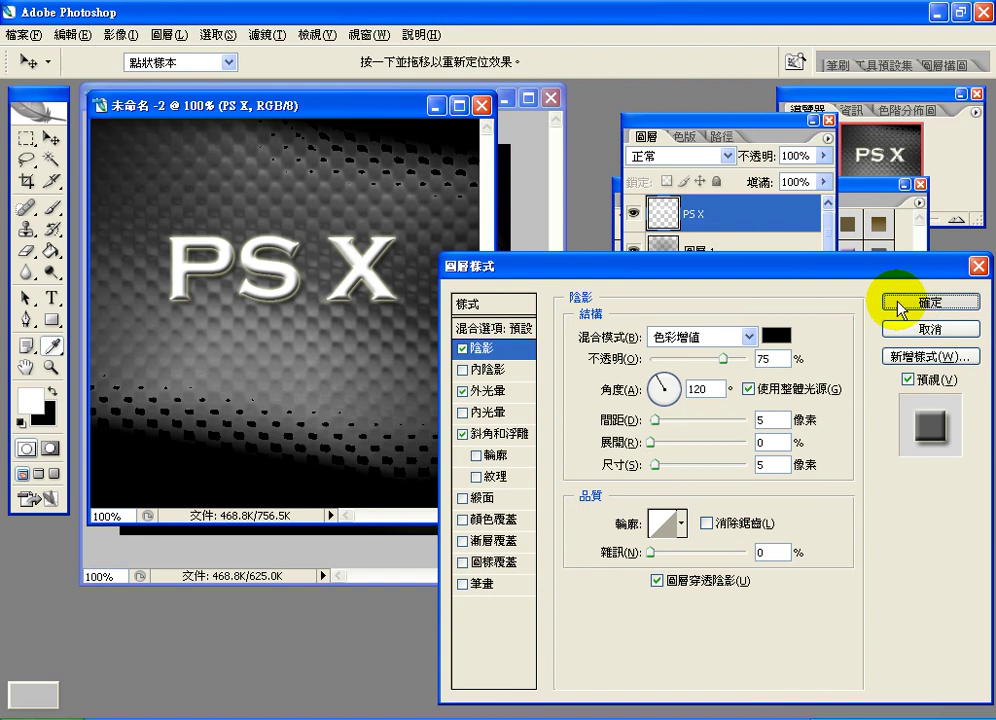
left_click(890, 304)
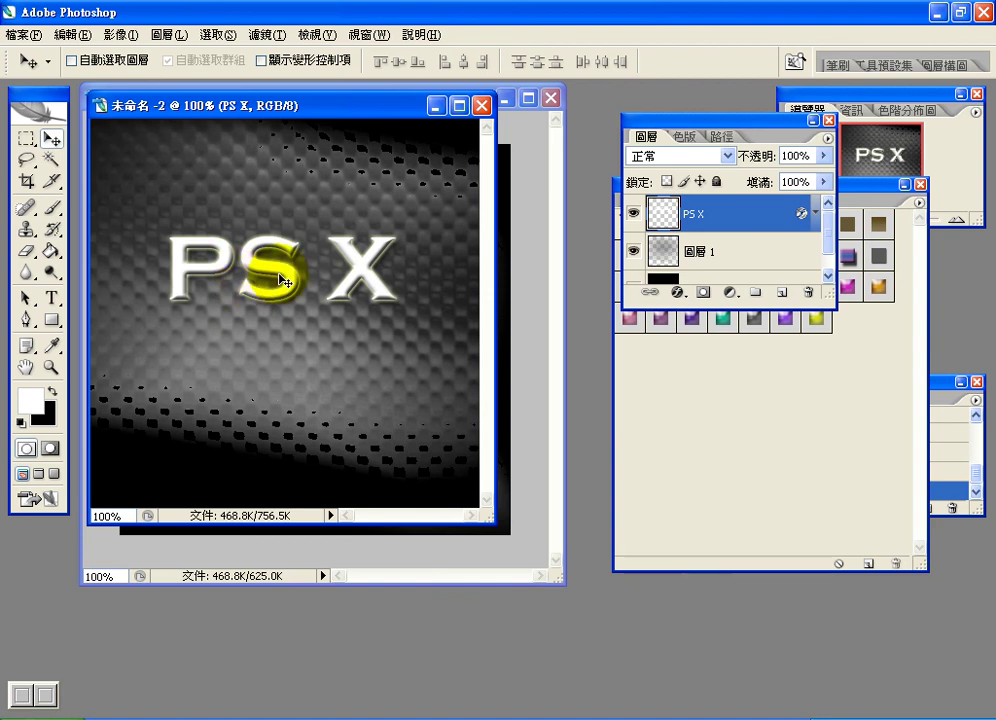
- Try a direct S-shaped RGB Curves adjustment on the PS X layer with points at input 58, output 167 and input 182, output 54
left_click(121, 36)
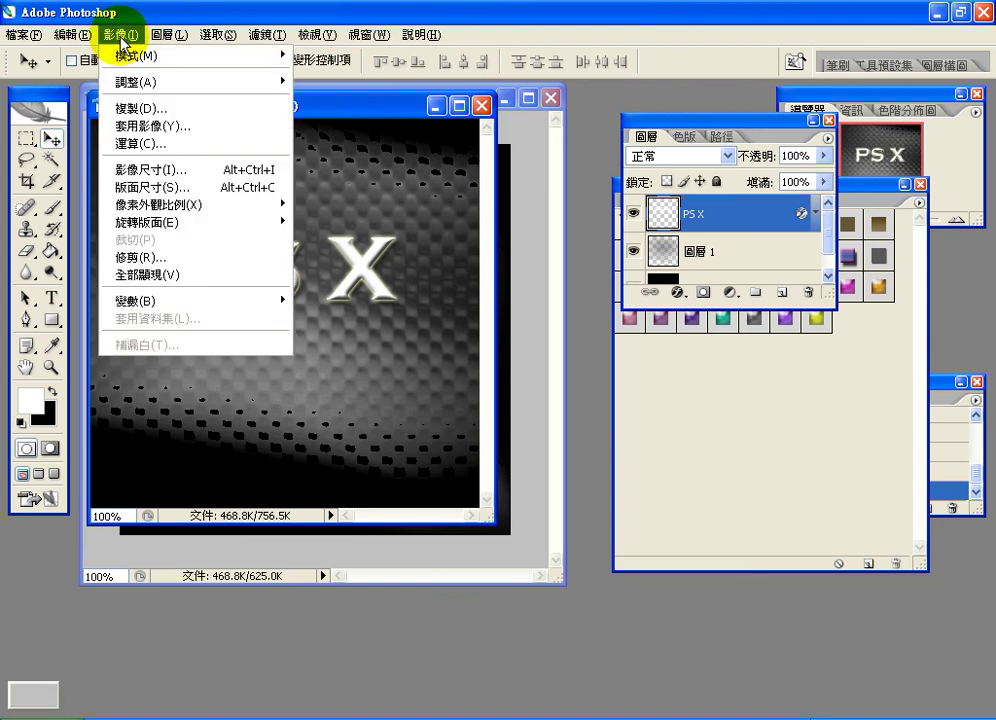
mouse_move(143, 89)
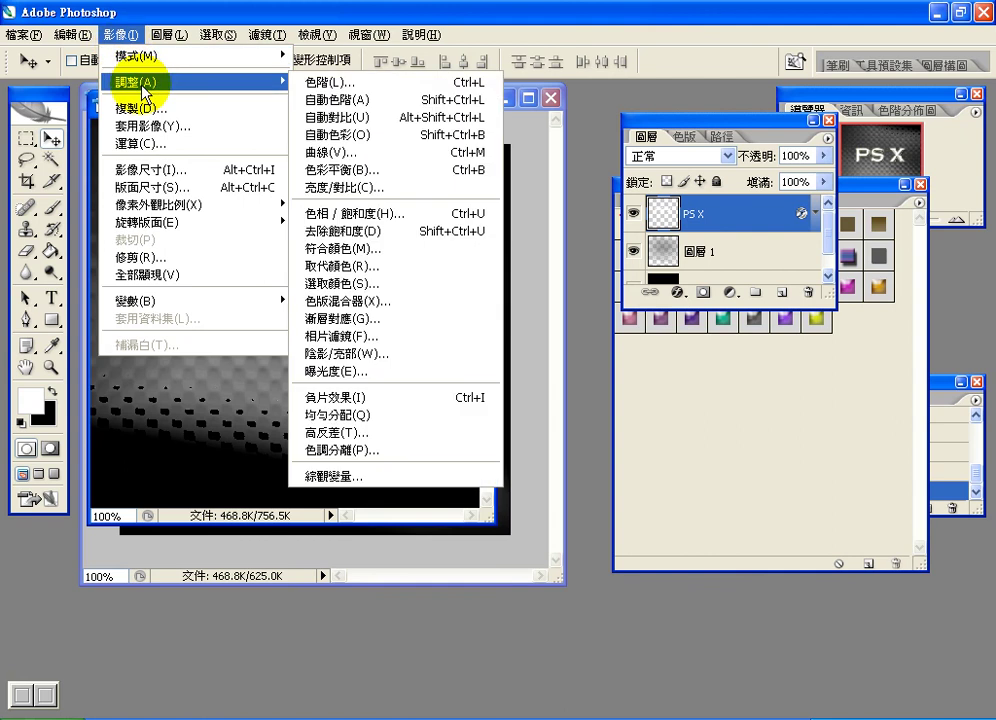
left_click(376, 160)
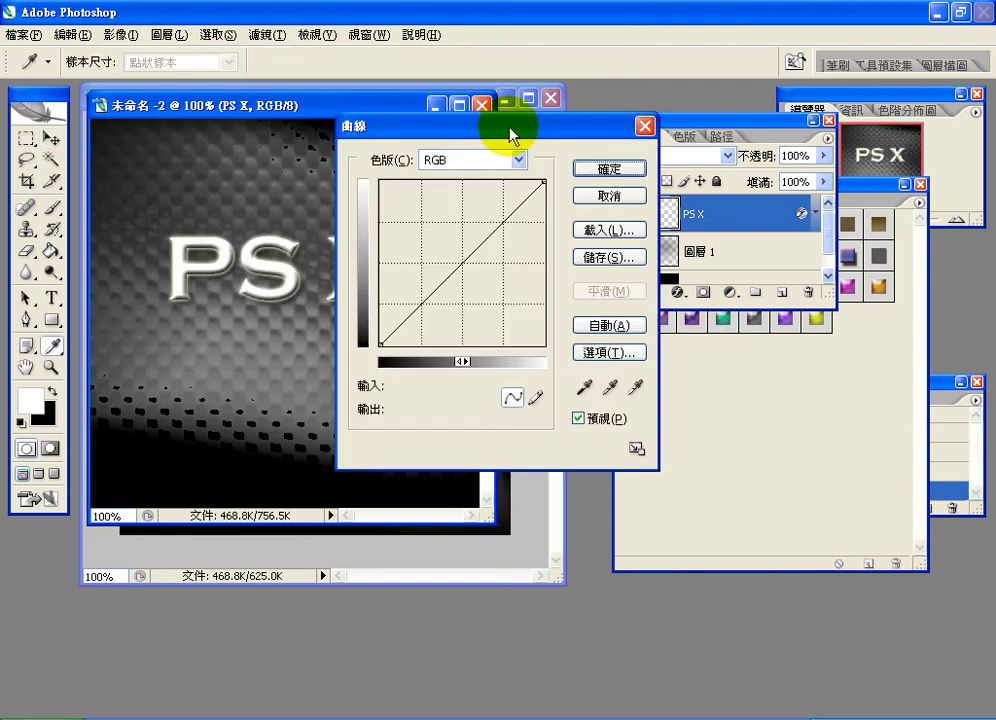
left_click_drag(510, 135, 656, 137)
left_click_drag(589, 285, 565, 240)
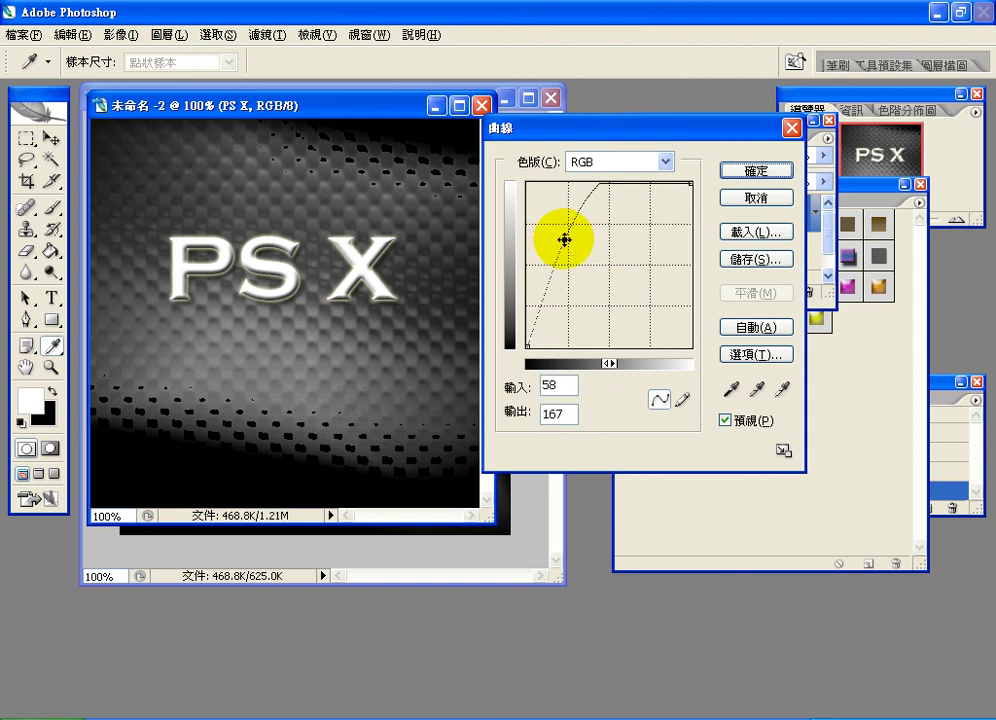
left_click(628, 184)
left_click_drag(633, 218, 645, 311)
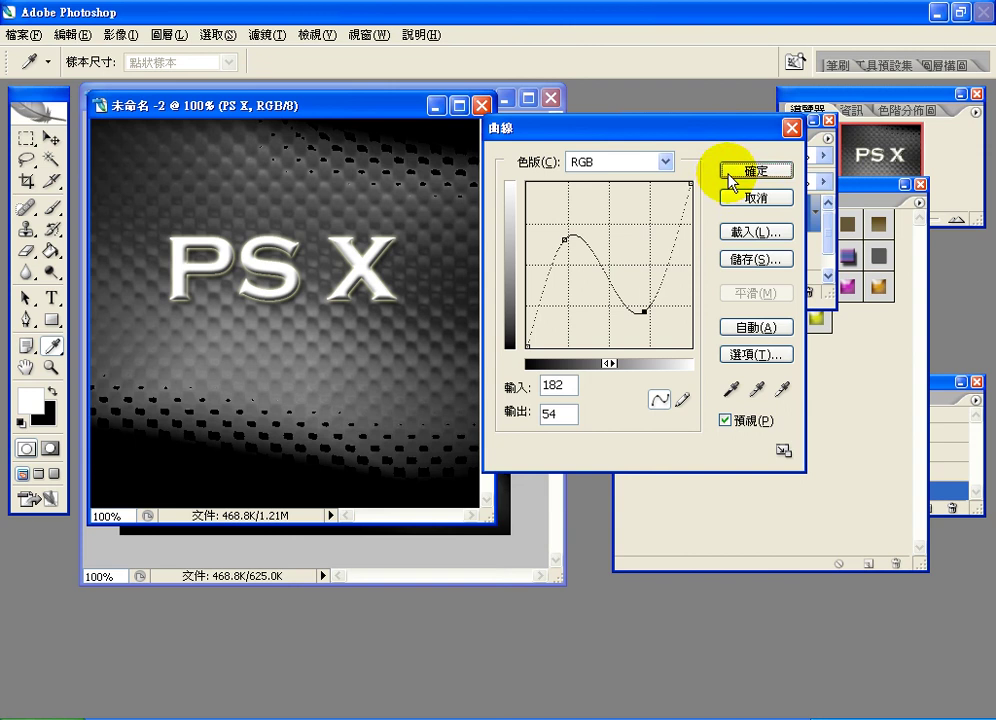
- Compare the text with the Curves preview off and on, and check the curve against the example in the Internet Explorer tutorial
left_click(725, 421)
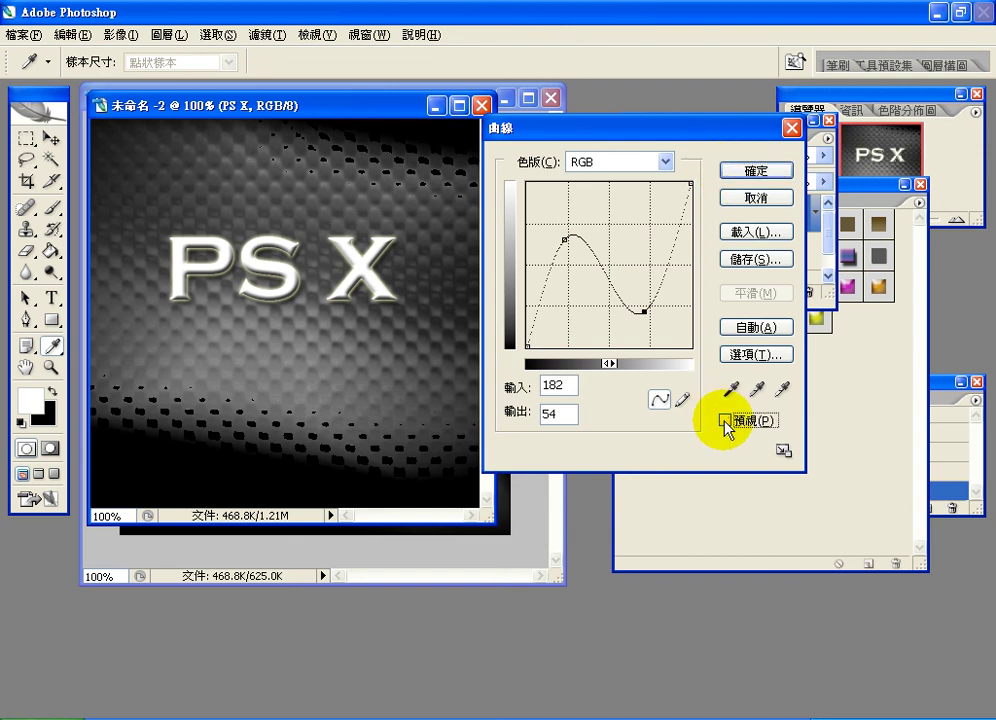
left_click(725, 421)
left_click(725, 421)
key("alt+Tab")
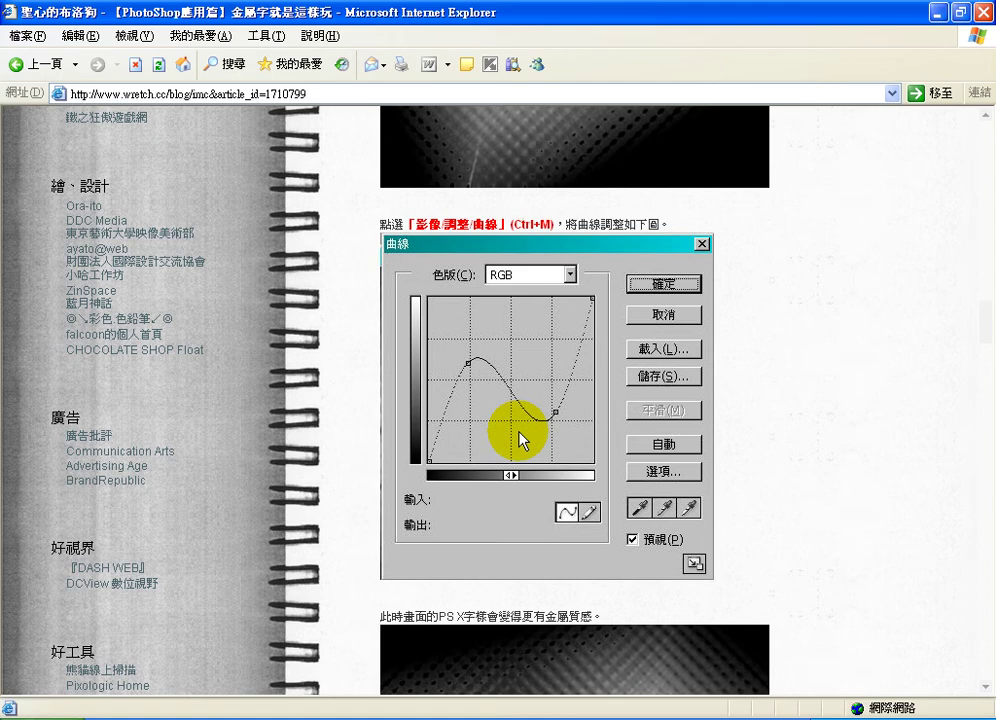
key("alt+Tab")
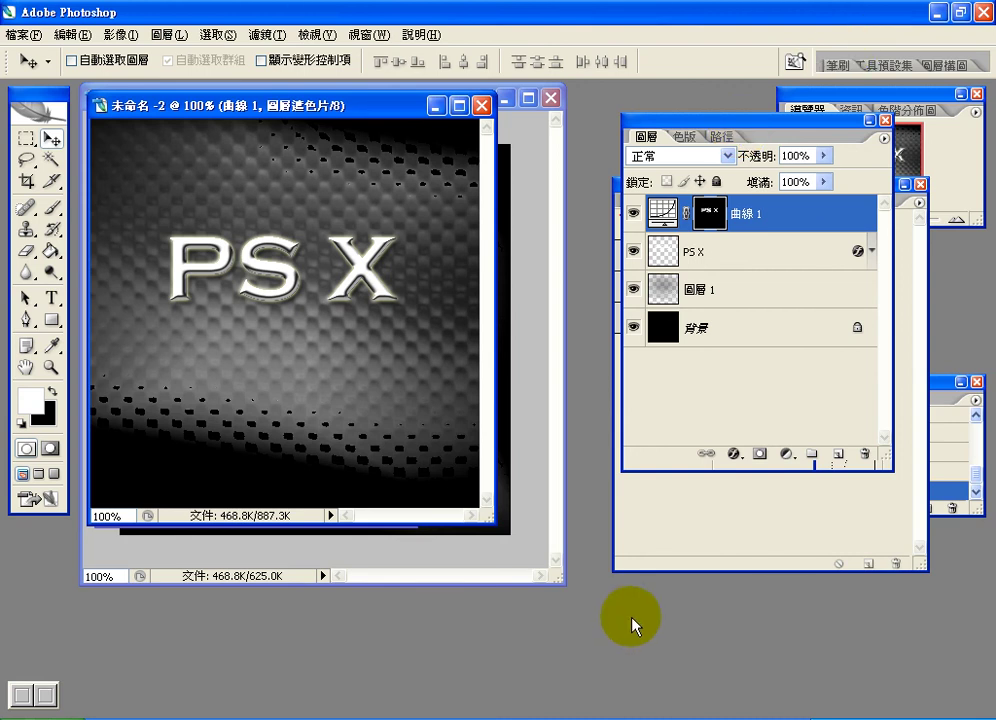
- Undo the masked Curves adjustment layer and try an unmasked one that raises input 59 to output 165
key("ctrl+z")
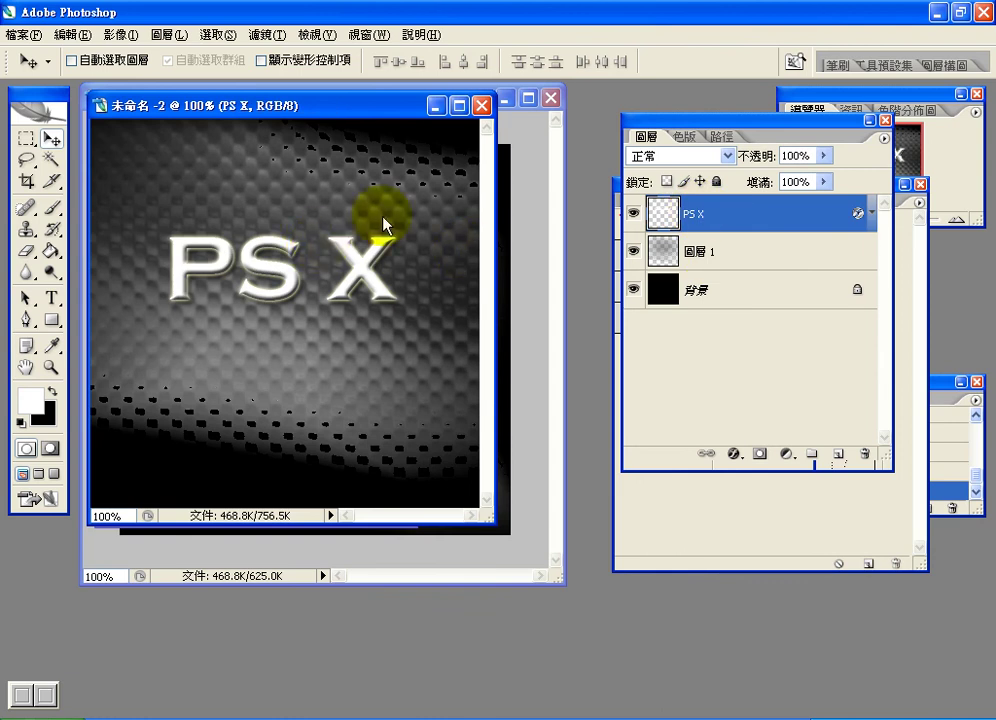
left_click(786, 453)
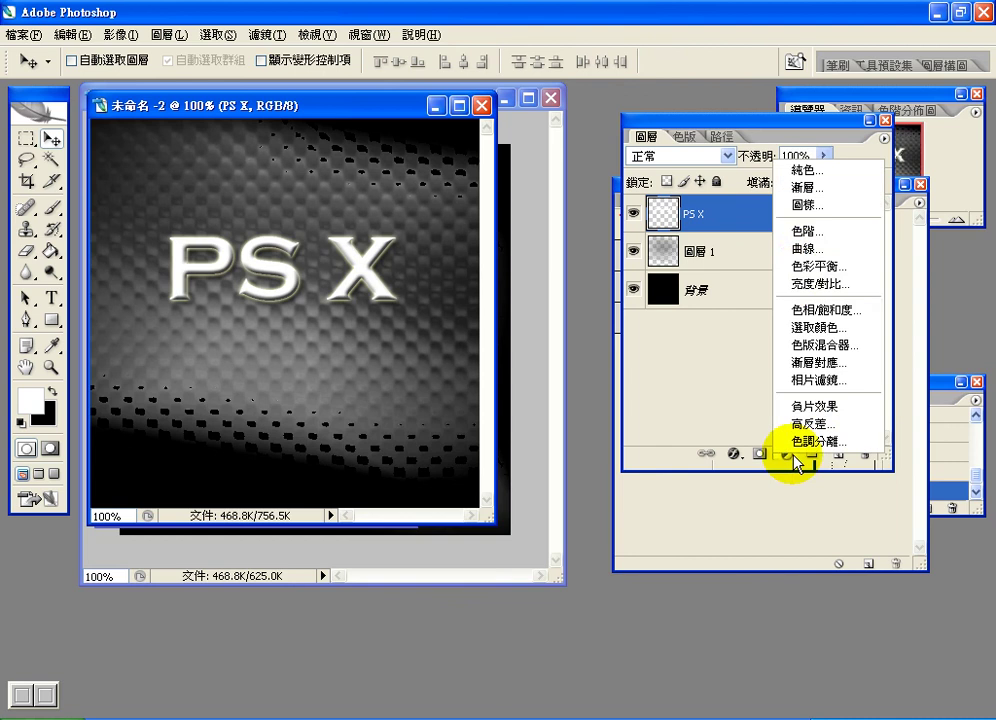
left_click(796, 250)
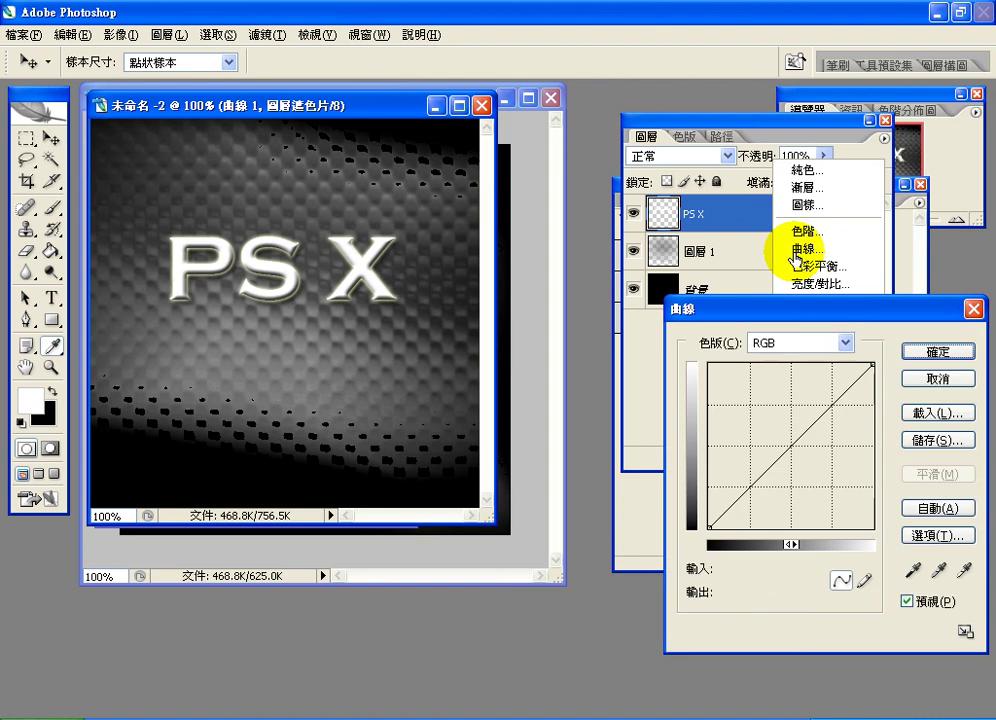
left_click_drag(751, 485, 747, 421)
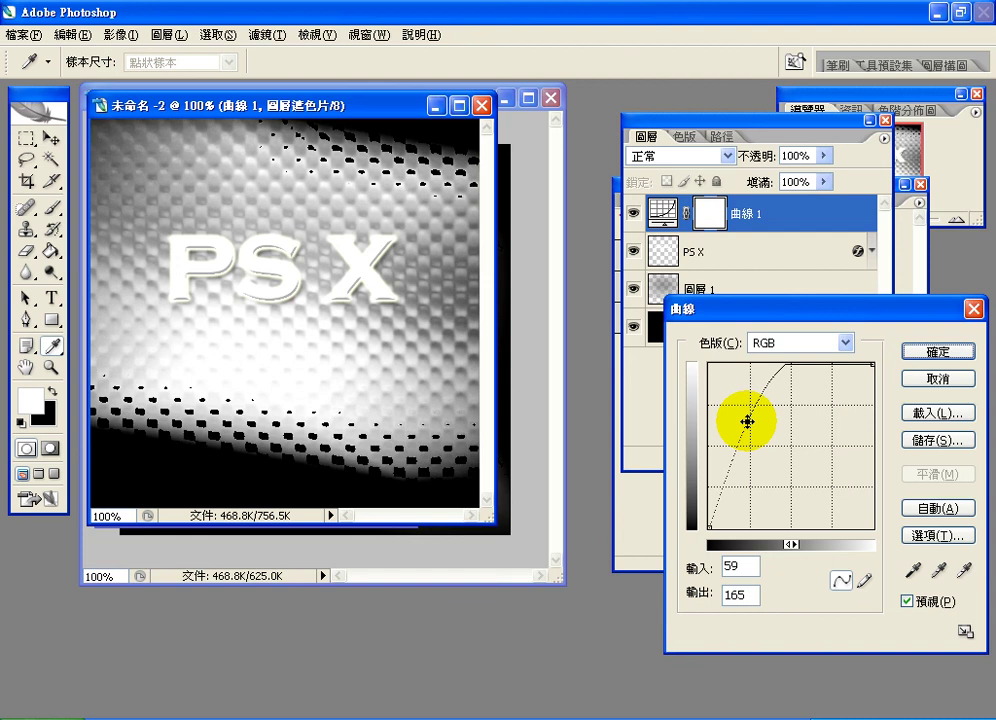
left_click(922, 380)
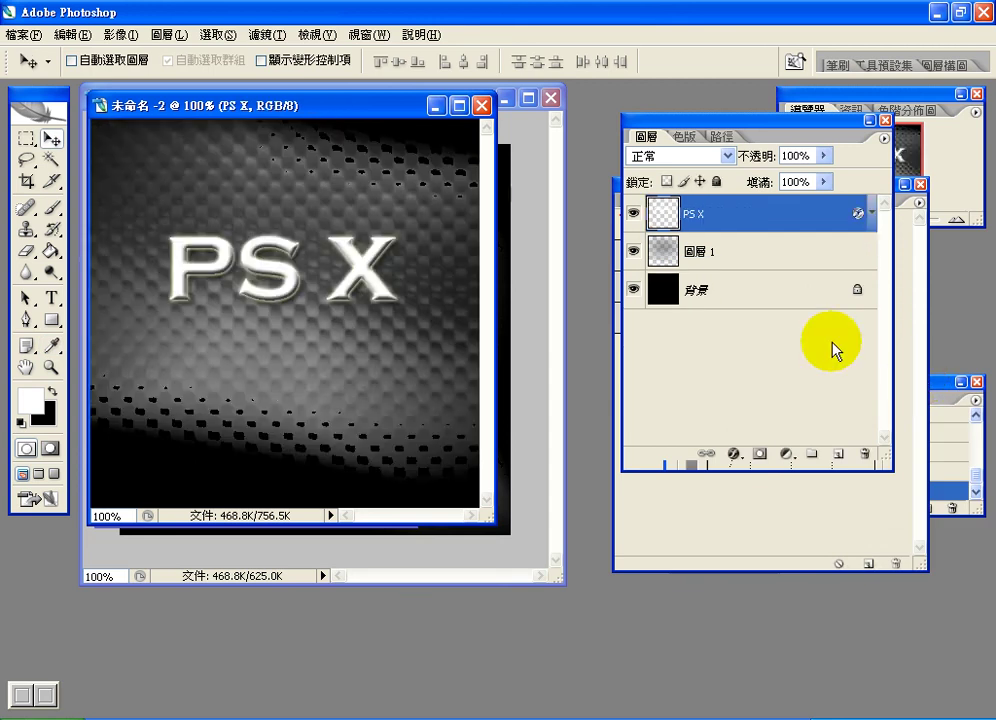
- Load the PS X lettering as a selection and add a Curves adjustment layer masked to it
left_click(663, 216, "ctrl")
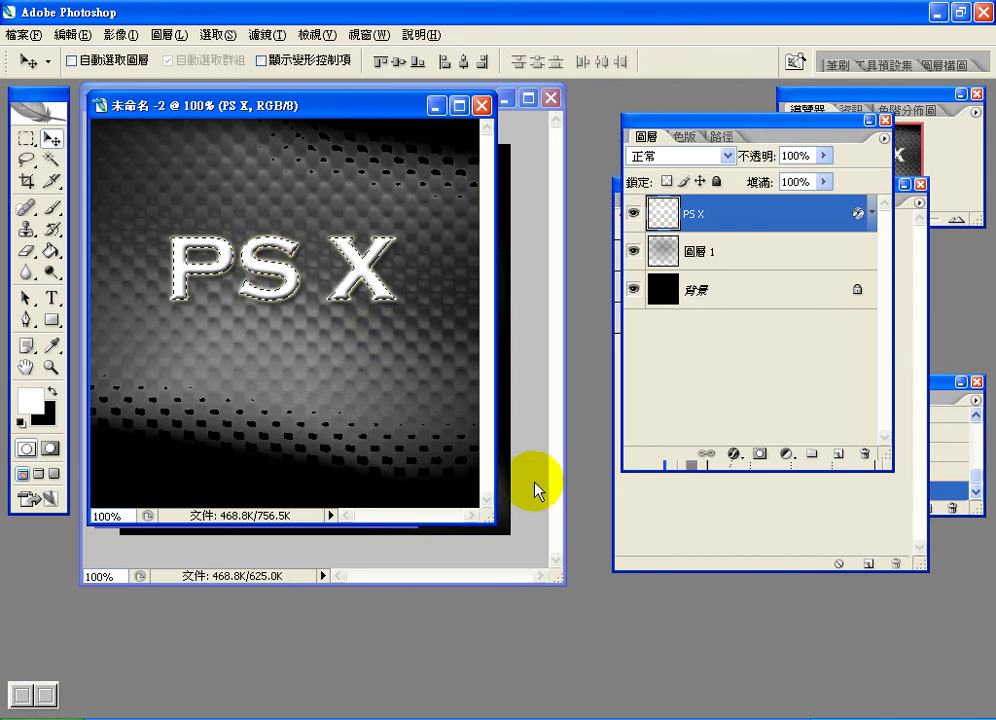
right_click(666, 214)
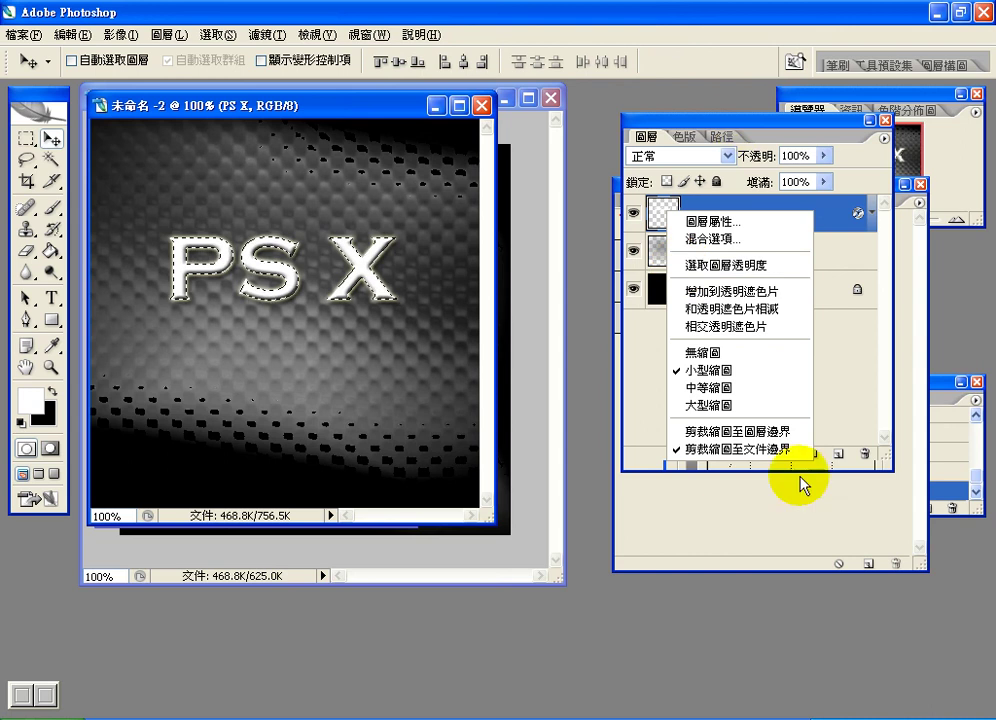
left_click(838, 425)
left_click(787, 453)
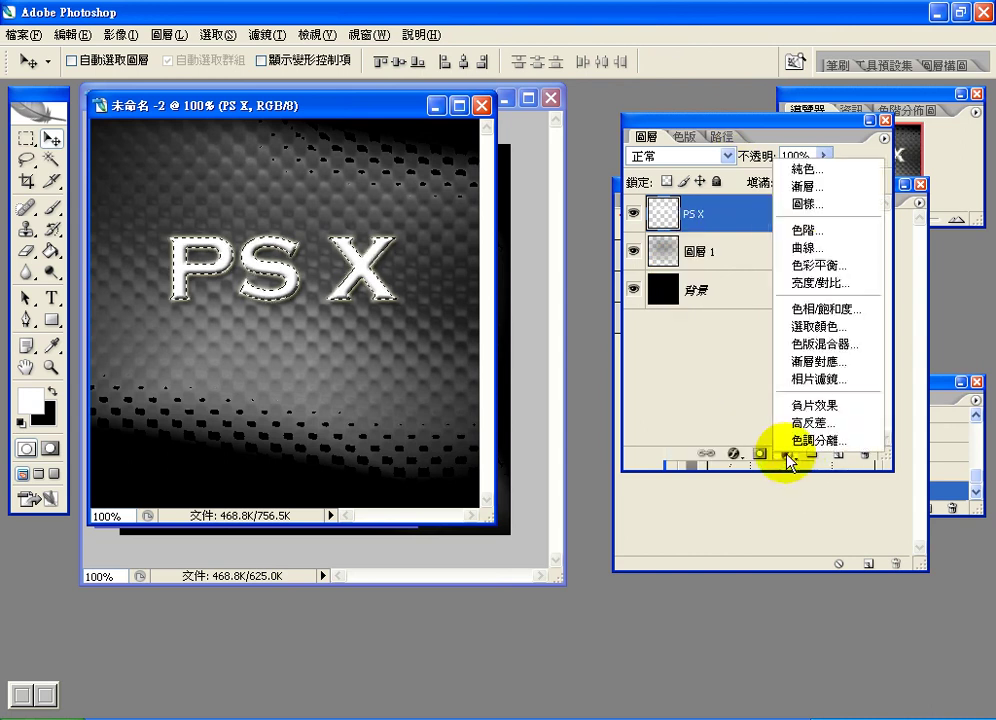
left_click(822, 245)
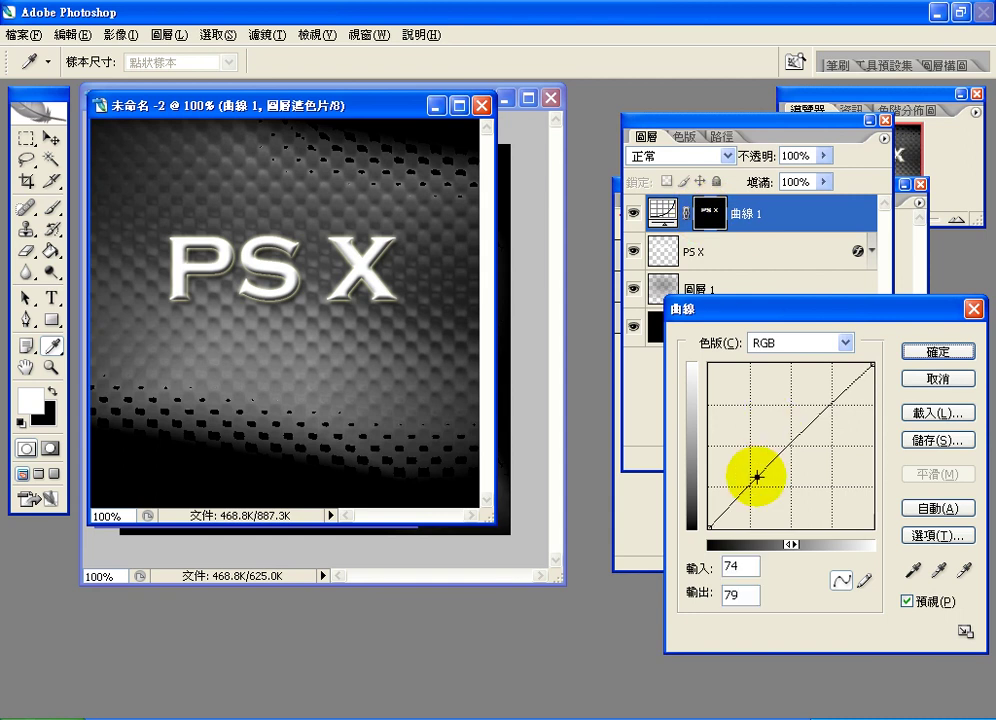
- Shape the adjustment's RGB curve into an S with points at input 60, output 168 and input 187, output 64
left_click_drag(757, 477, 747, 450)
left_click_drag(805, 387, 829, 486)
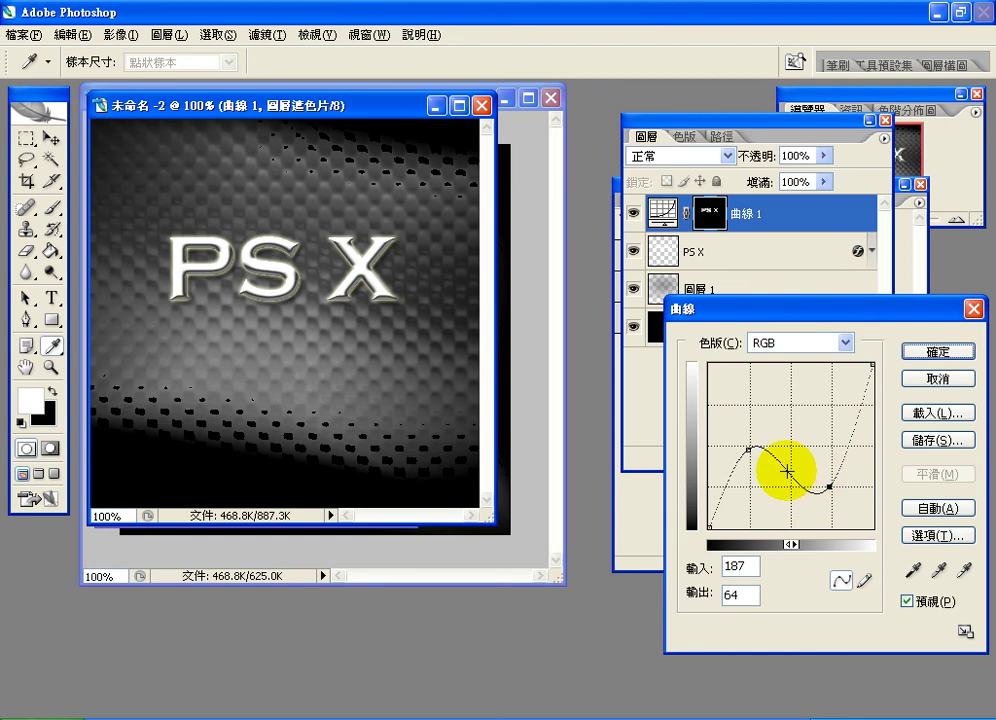
left_click_drag(748, 450, 748, 420)
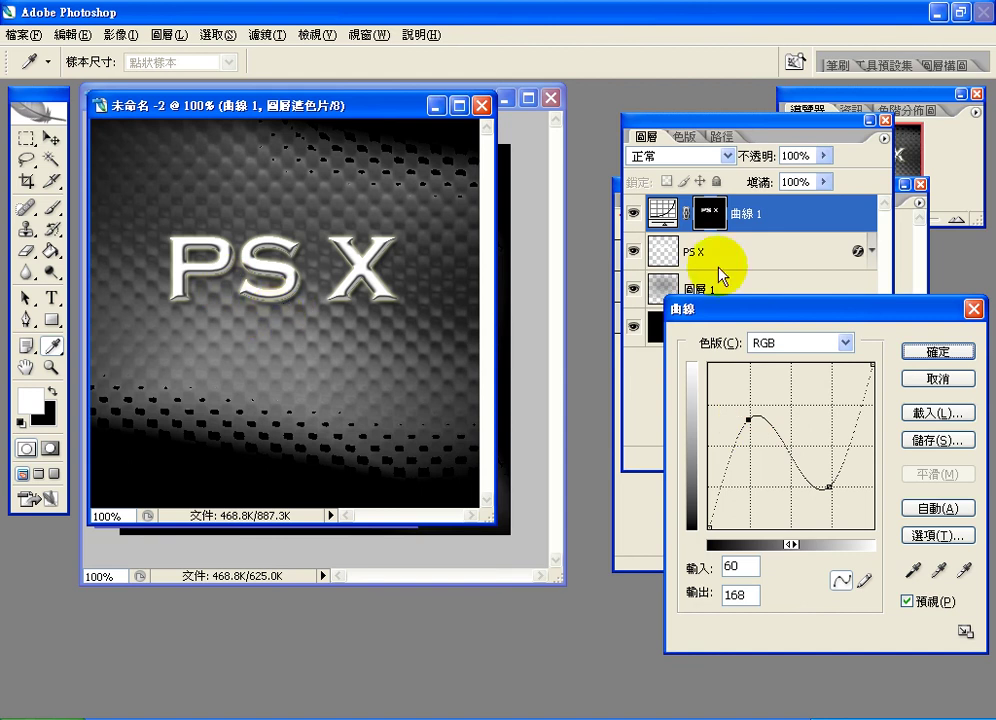
key("Return")
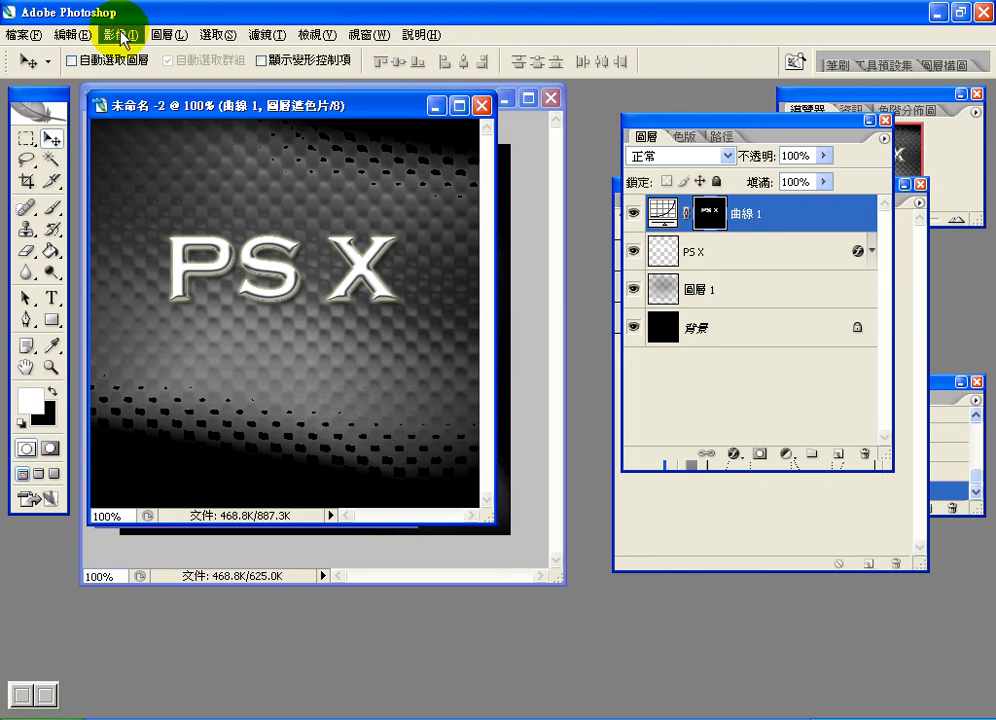
- Check the reflection image instructions in the Internet Explorer tutorial, and open 反射圖.gif in Photoshop beside the PS X document
key("alt+Tab")
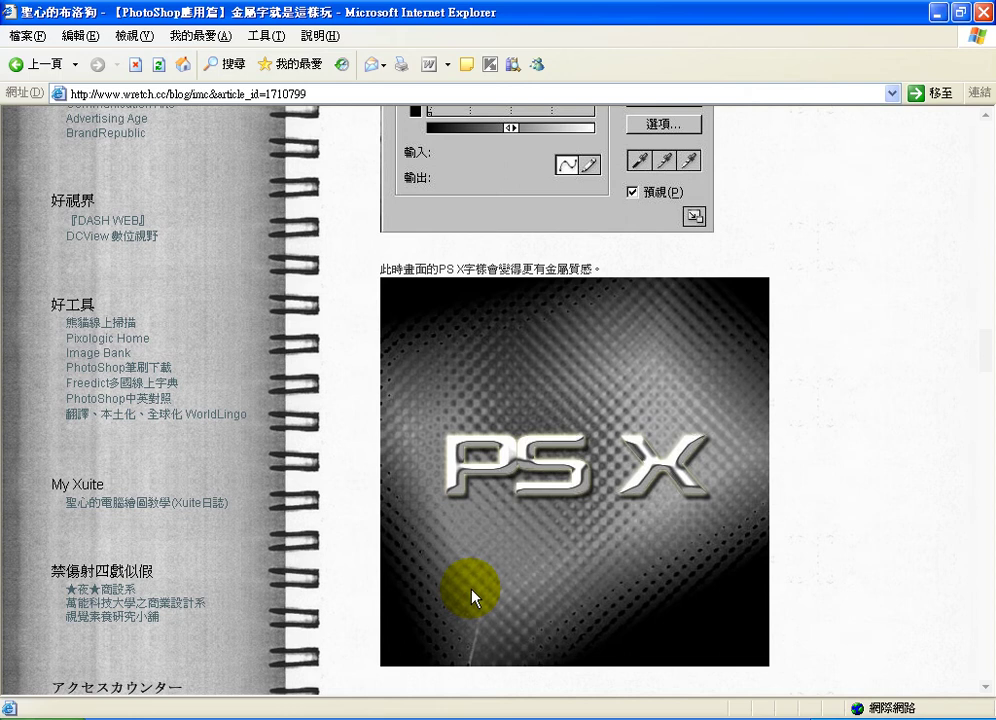
scroll(471, 597, "down", 5)
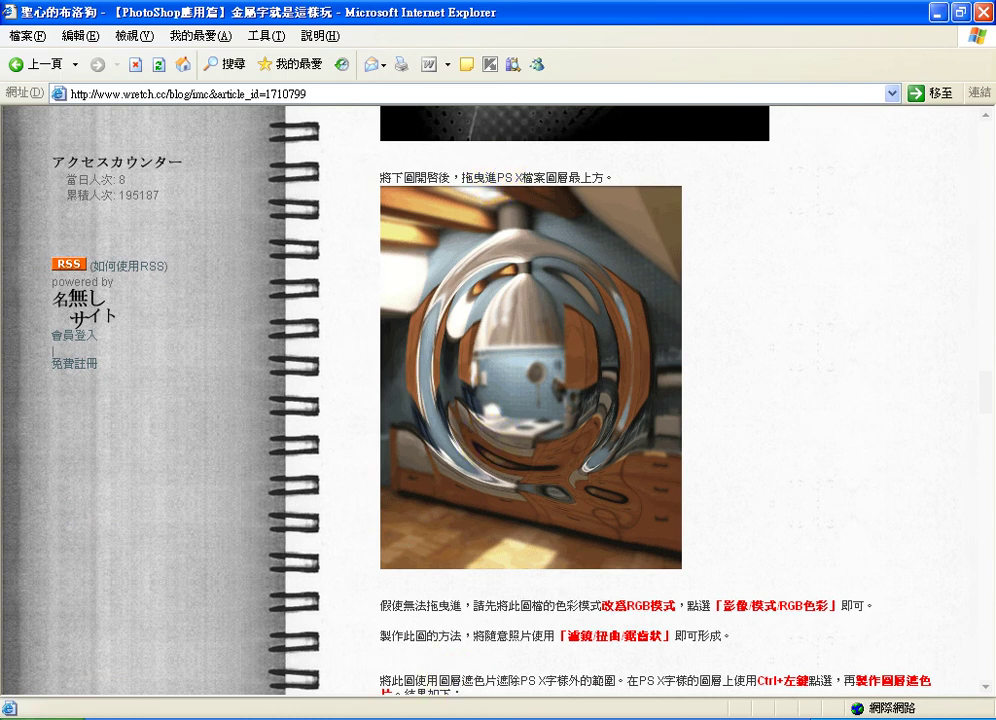
left_click(267, 712)
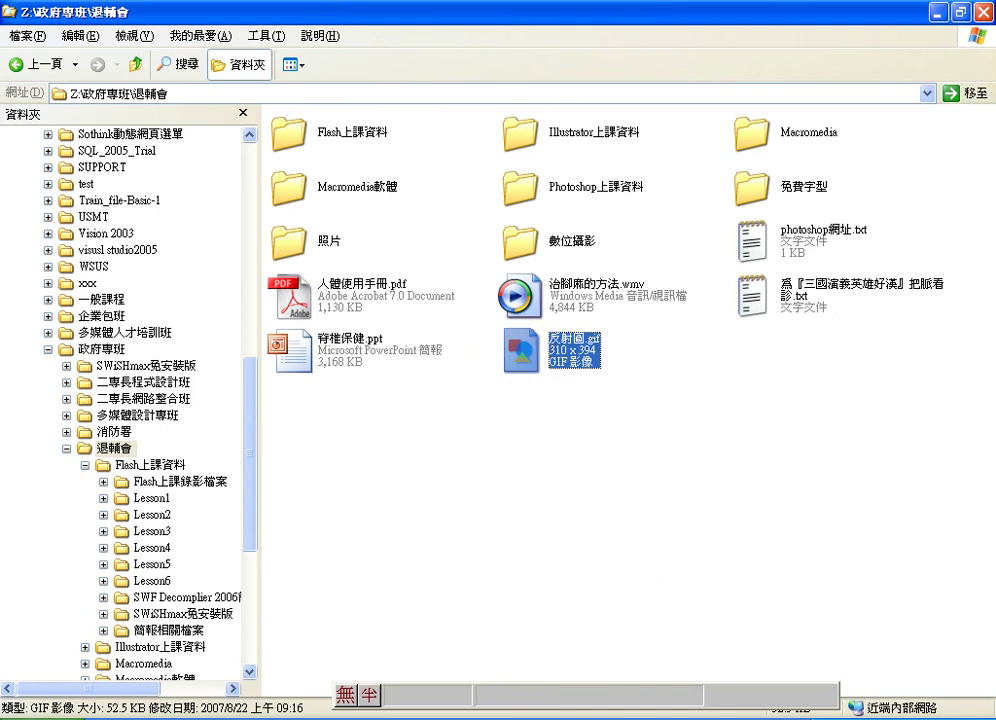
key("alt+Tab")
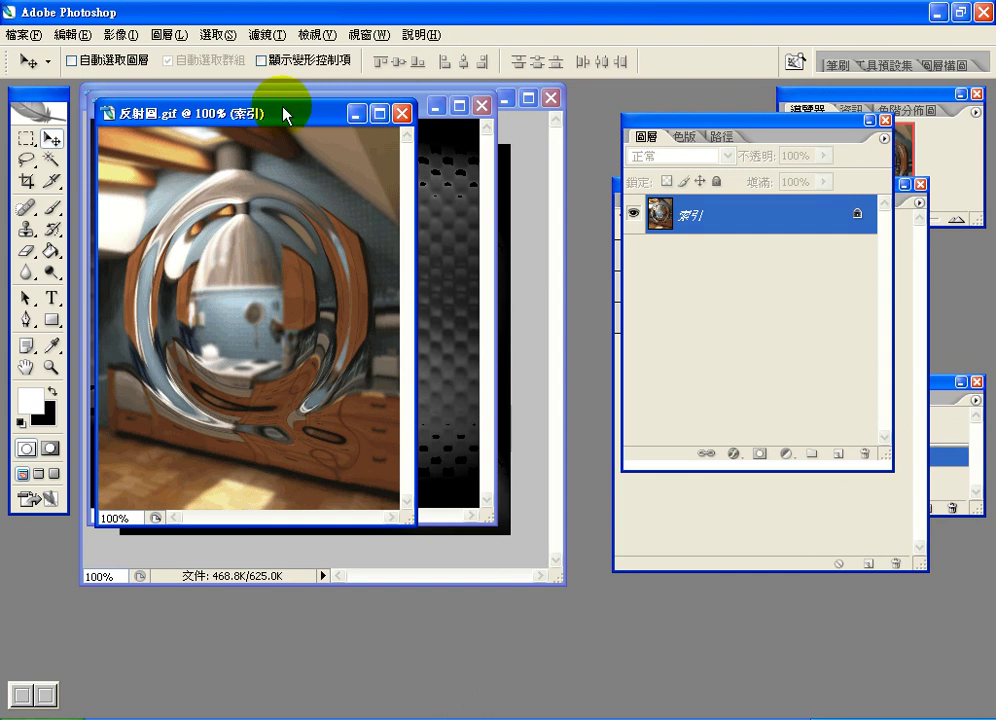
left_click_drag(285, 111, 433, 240)
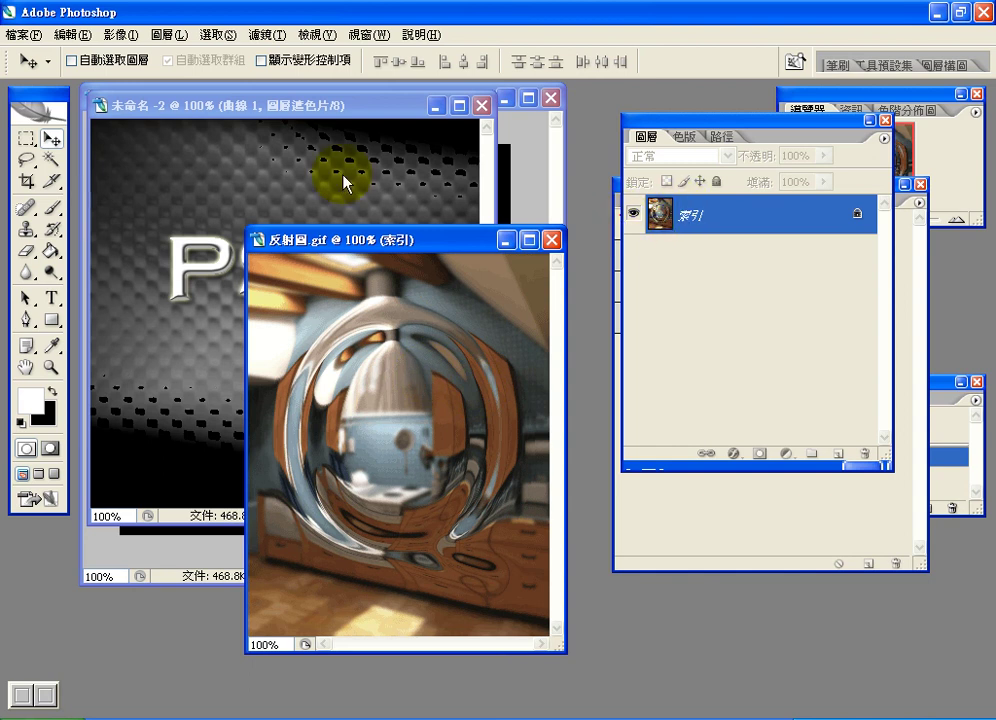
- Convert the reflection image 反射圖.gif to RGB Color mode
left_click(340, 110)
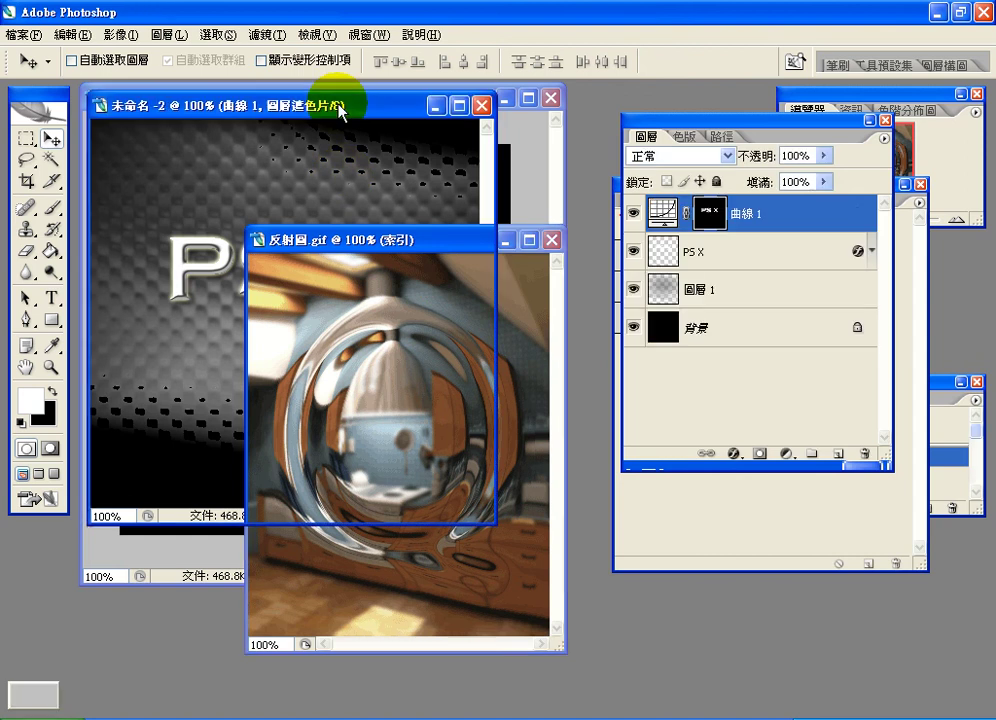
left_click(534, 295)
key("alt+Tab")
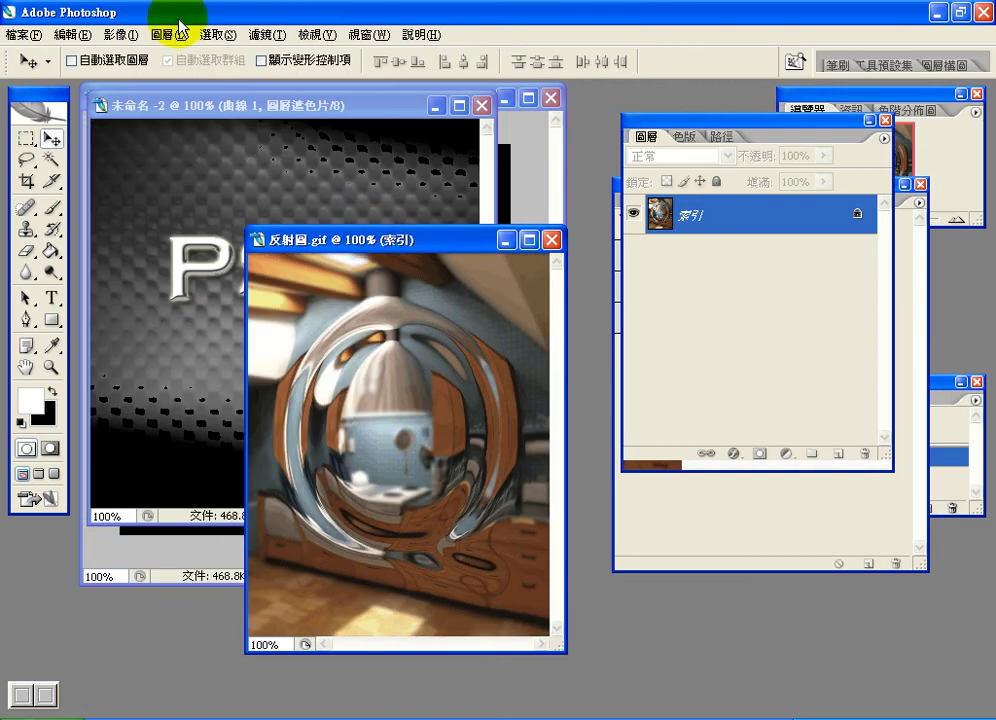
left_click(122, 35)
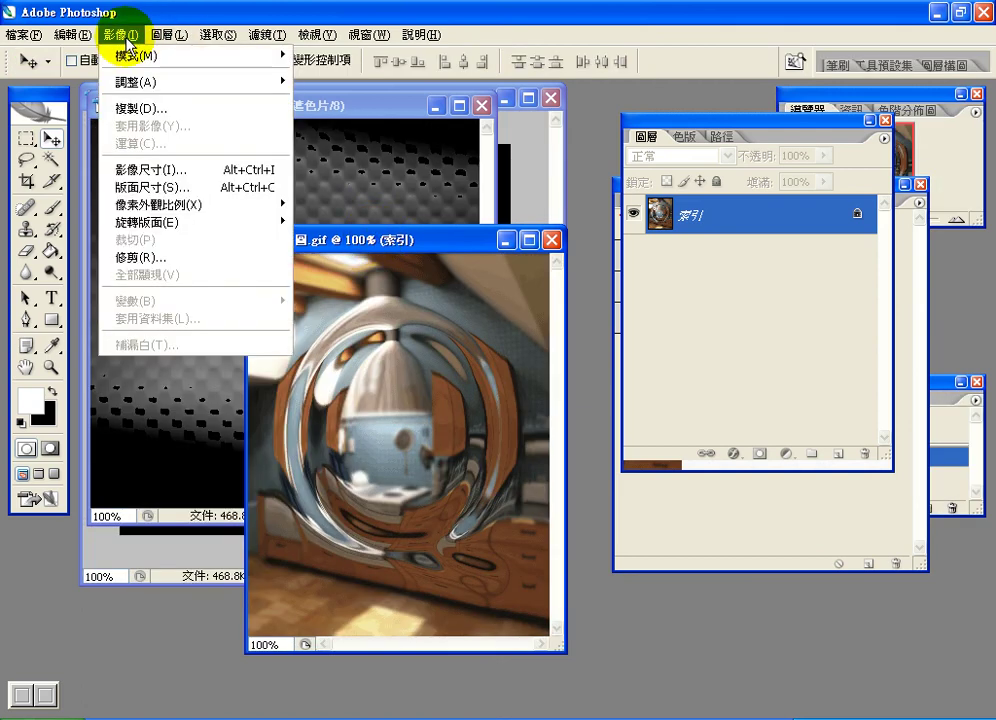
mouse_move(137, 60)
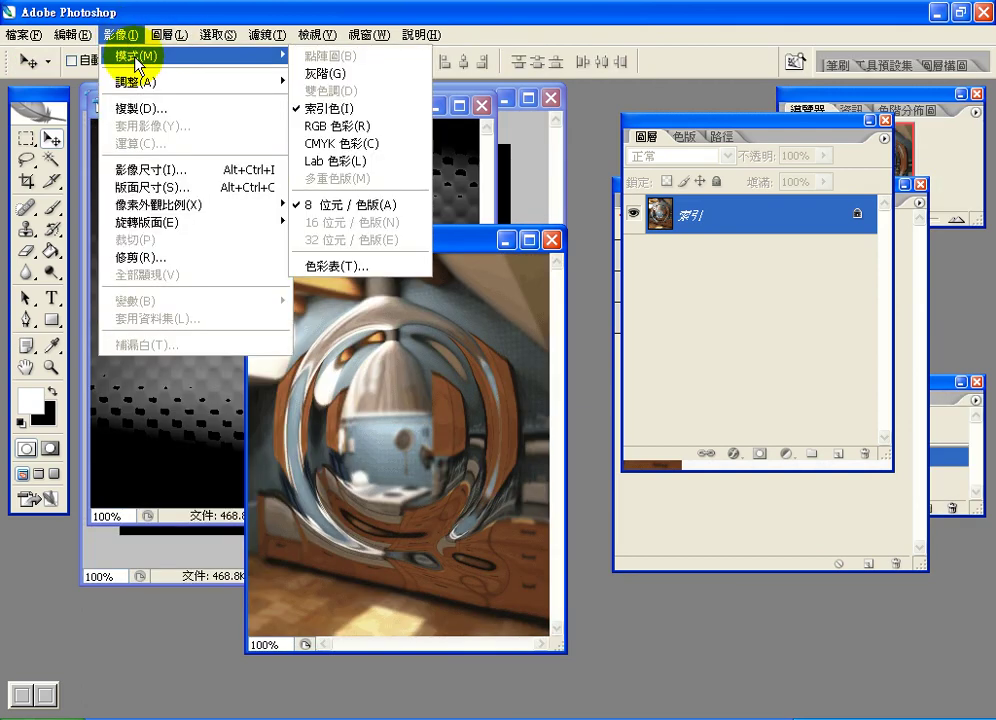
left_click(380, 128)
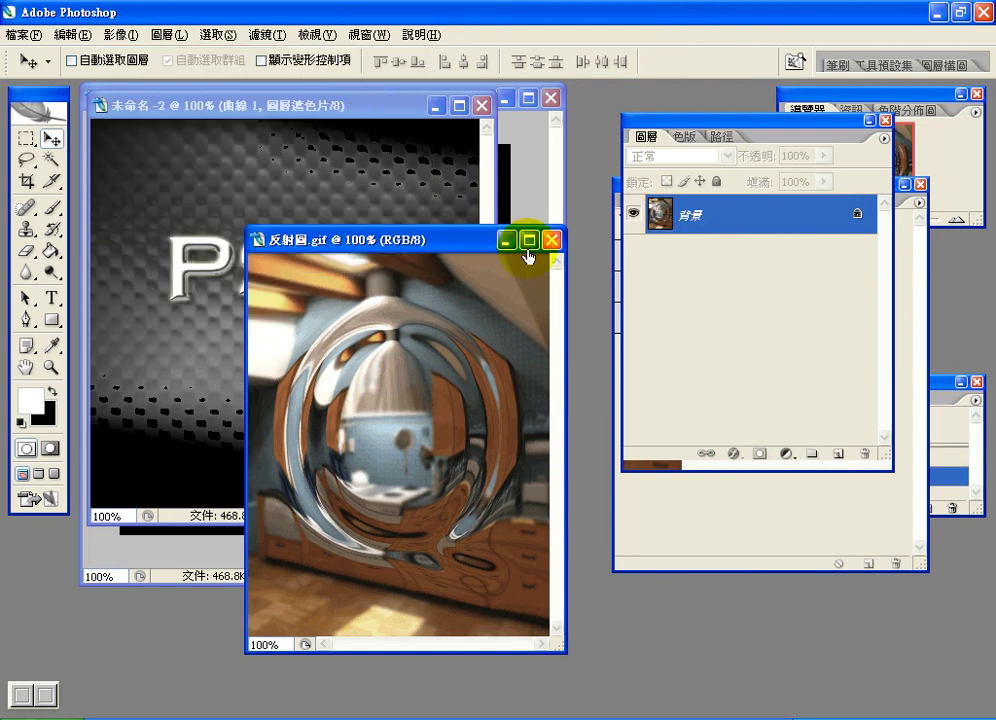
- Copy the reflection image into the PS X document as the topmost layer and centre it over the lettering
left_click_drag(662, 213, 319, 178)
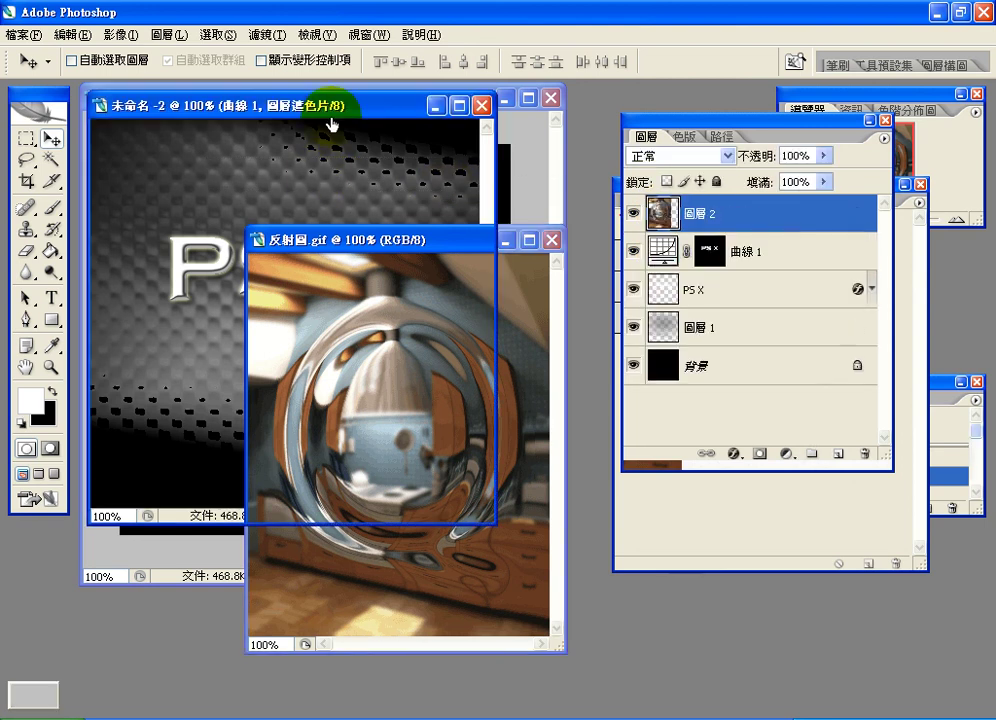
left_click(660, 213)
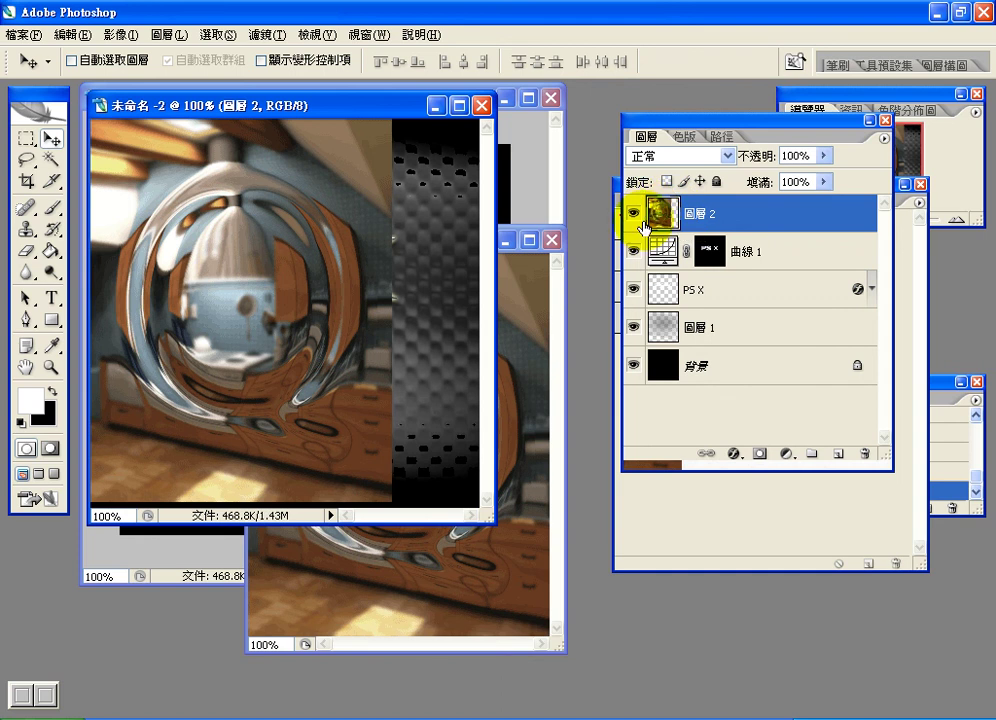
left_click(263, 240)
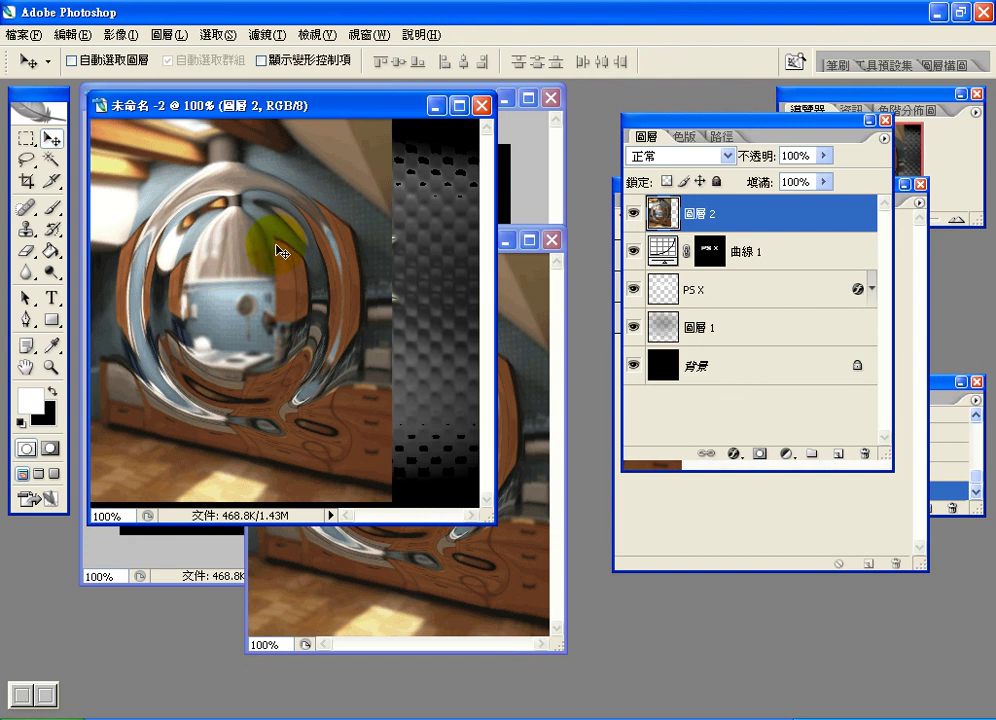
left_click(240, 246)
left_click_drag(238, 283, 283, 283)
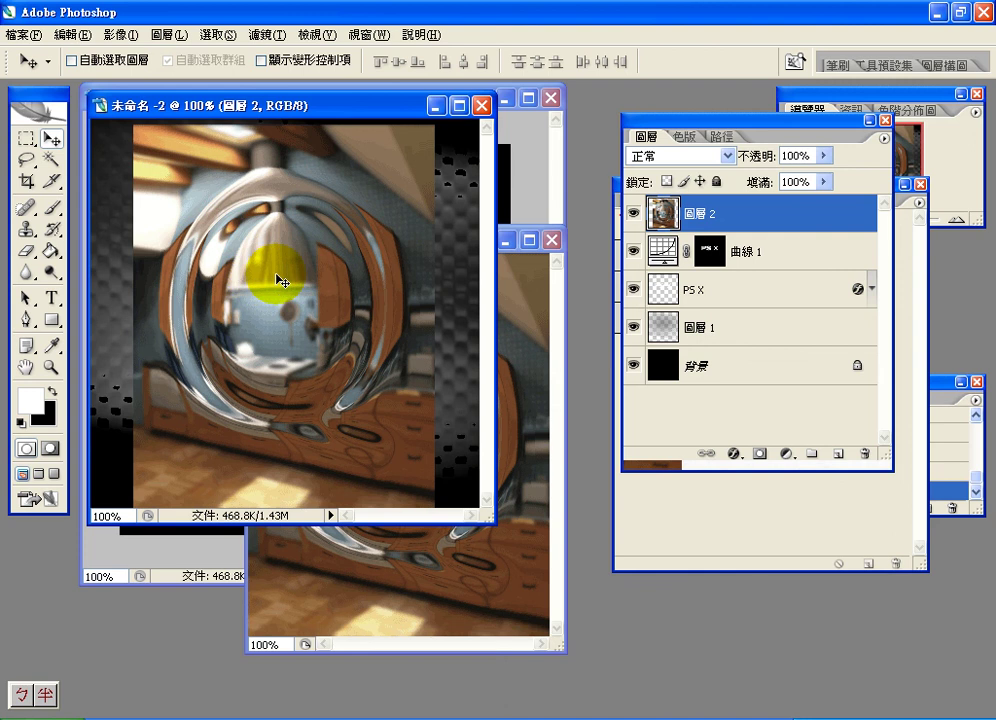
- Compare the image with the reflection layer hidden and shown to check its position over the PS X lettering
left_click_drag(603, 282, 632, 215)
left_click(632, 215)
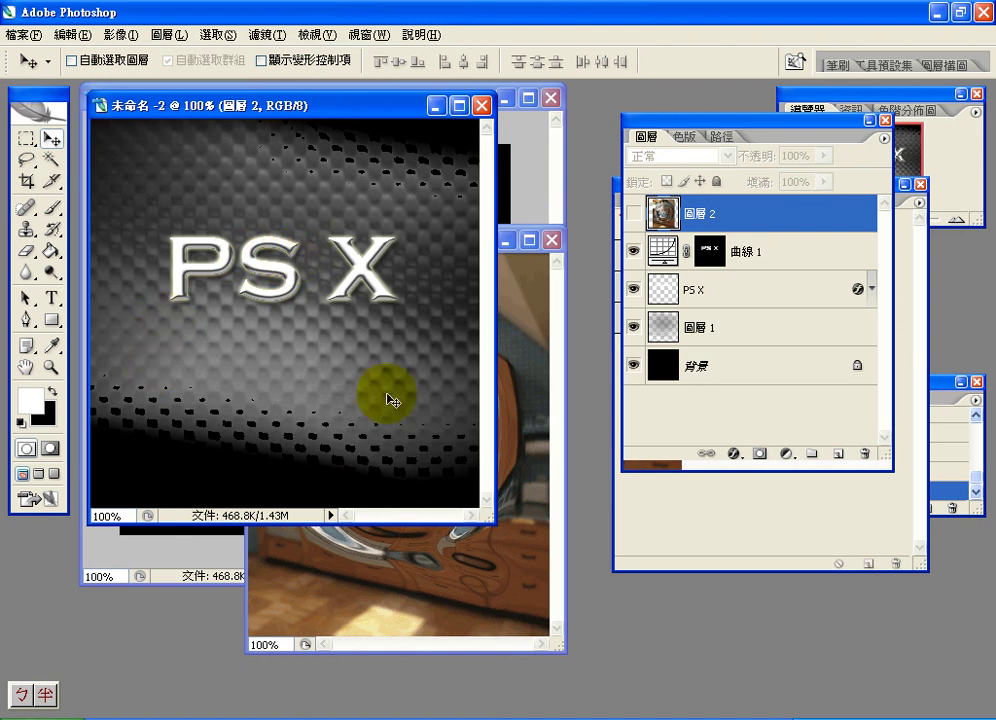
left_click(633, 214)
left_click(634, 214)
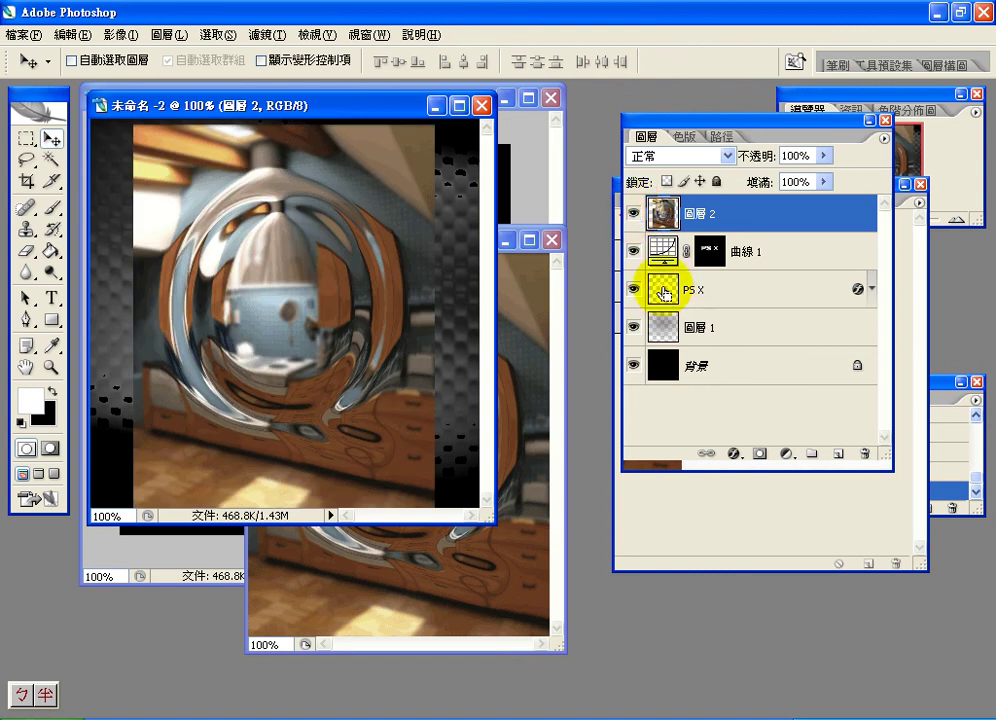
- Mask the reflection layer to the outline of the PS X lettering, following and checking against the Internet Explorer tutorial
left_click(663, 292, "ctrl")
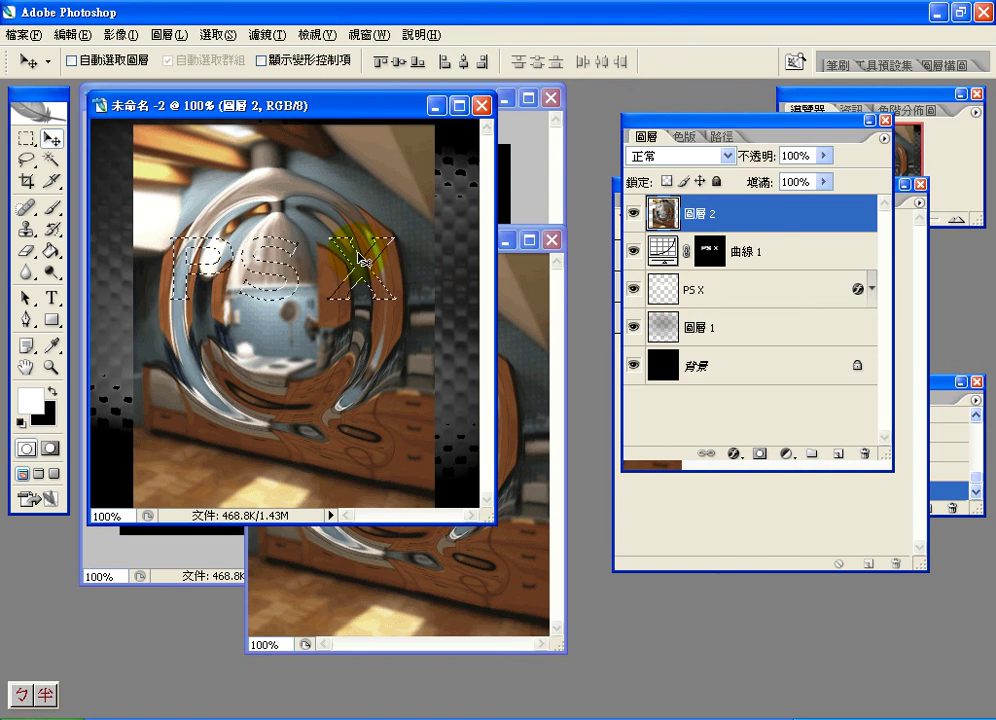
key("alt+Tab")
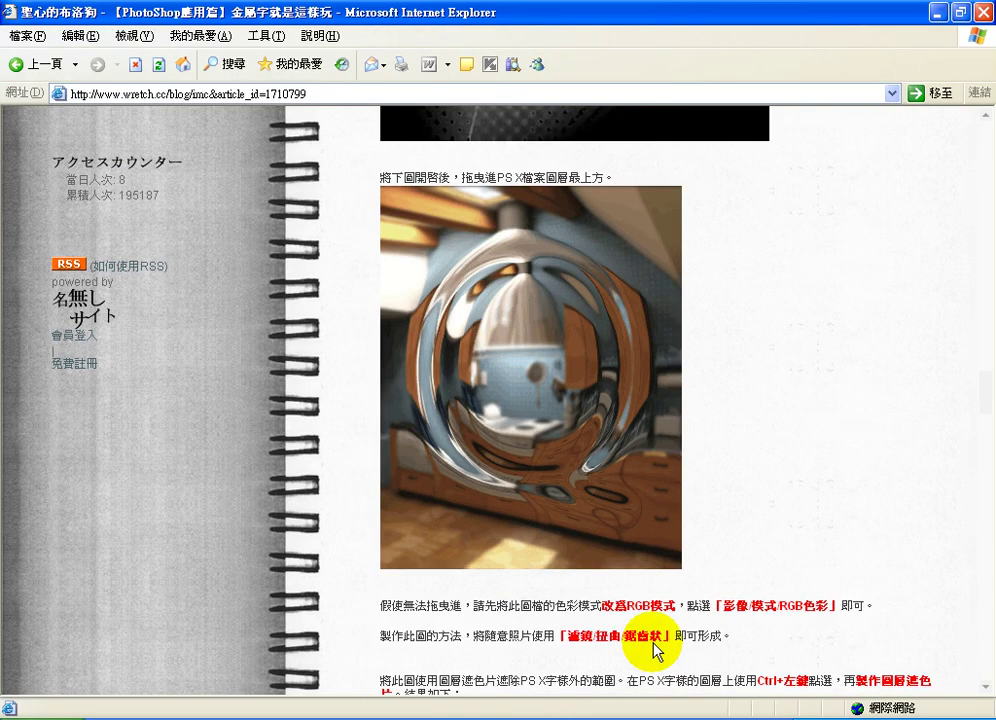
scroll(652, 643, "down", 5)
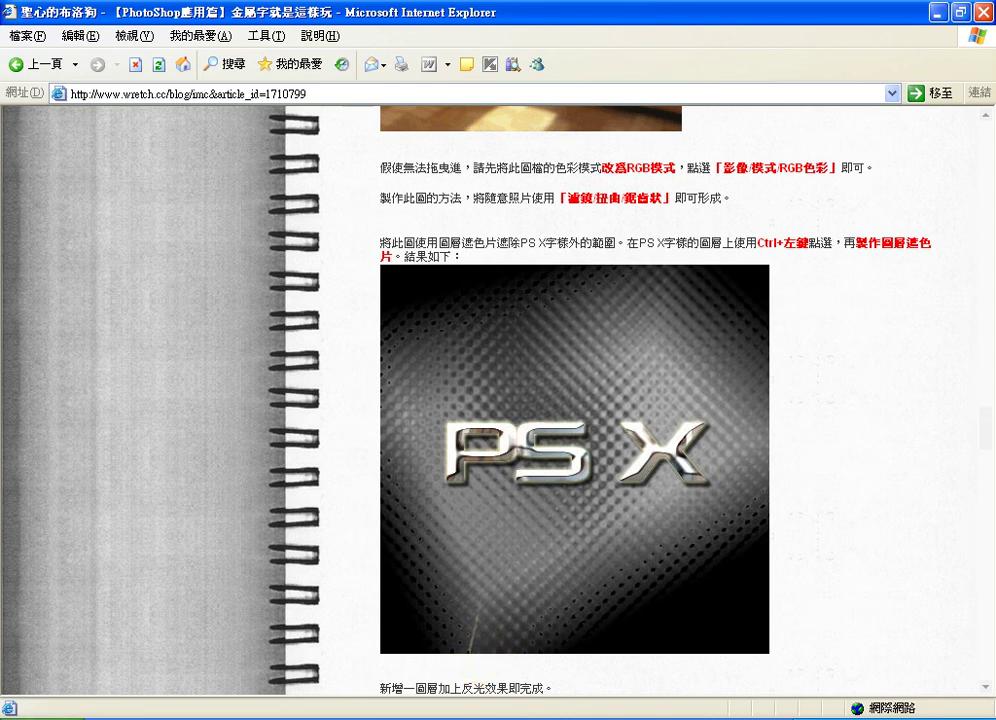
key("alt+Tab")
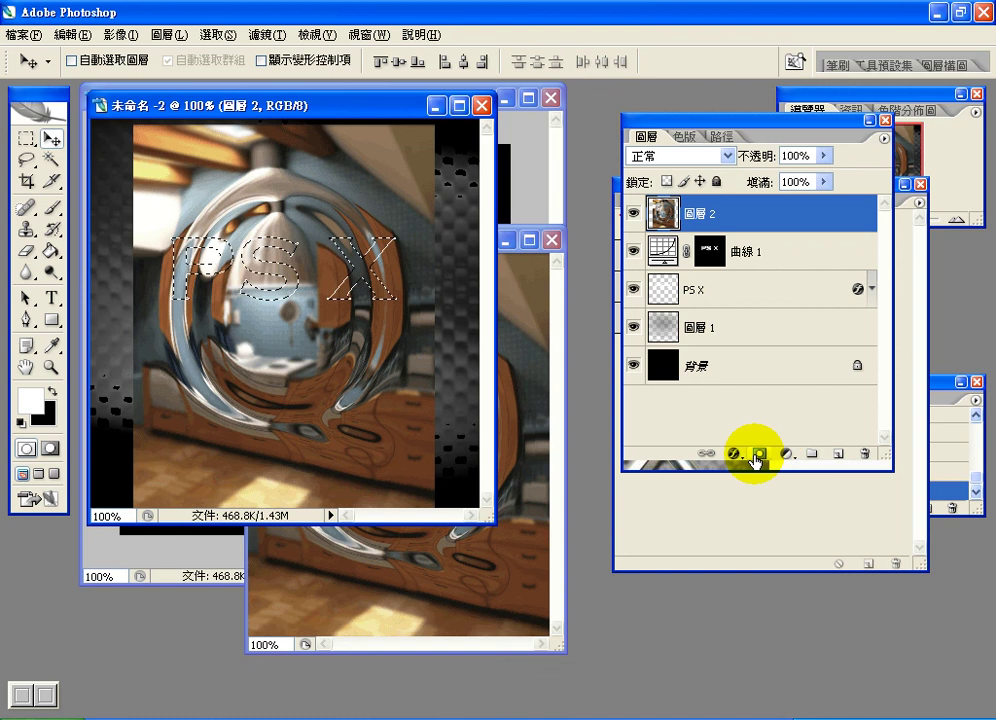
left_click(759, 455)
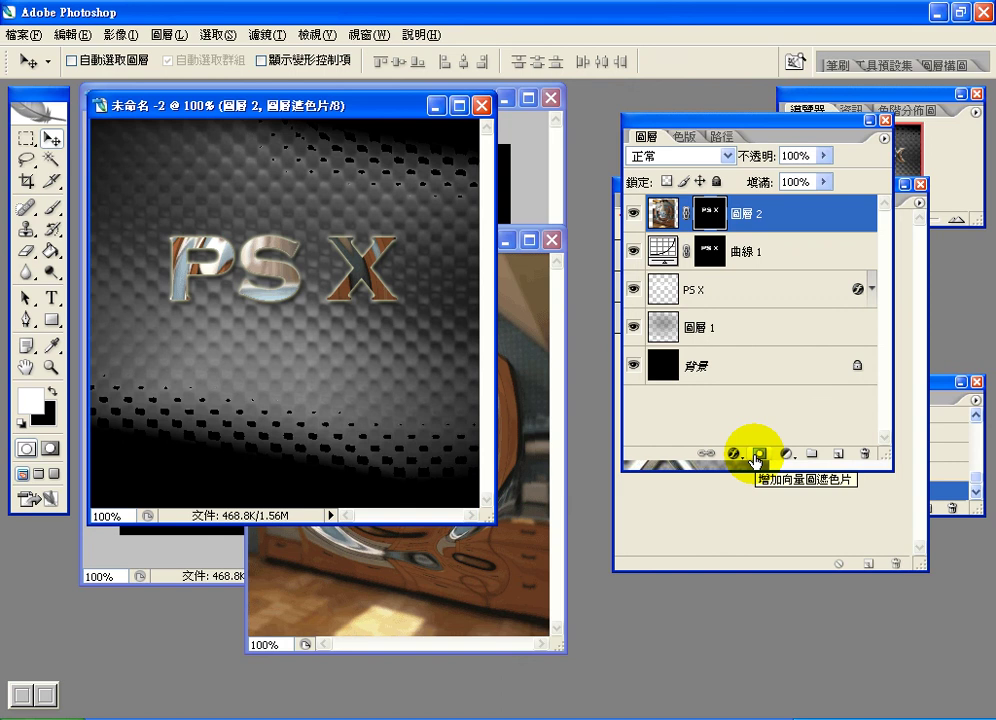
key("alt+Tab")
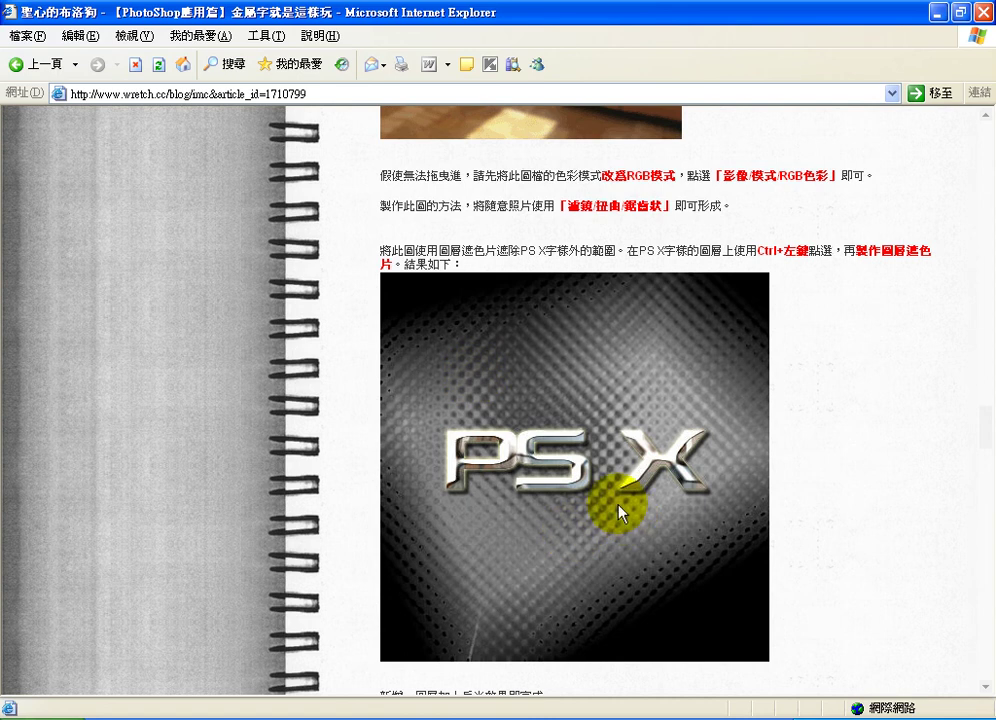
left_click(462, 708)
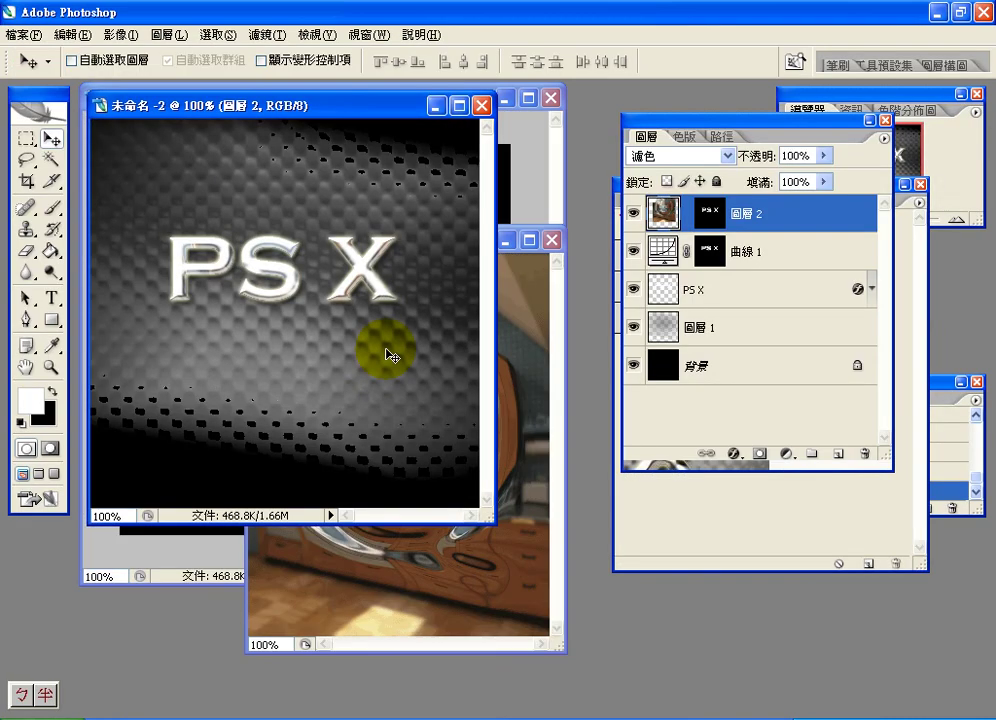
- Try the Normal blend mode on the reflection layer and undo it, and try an opacity of 55%
left_click(727, 156)
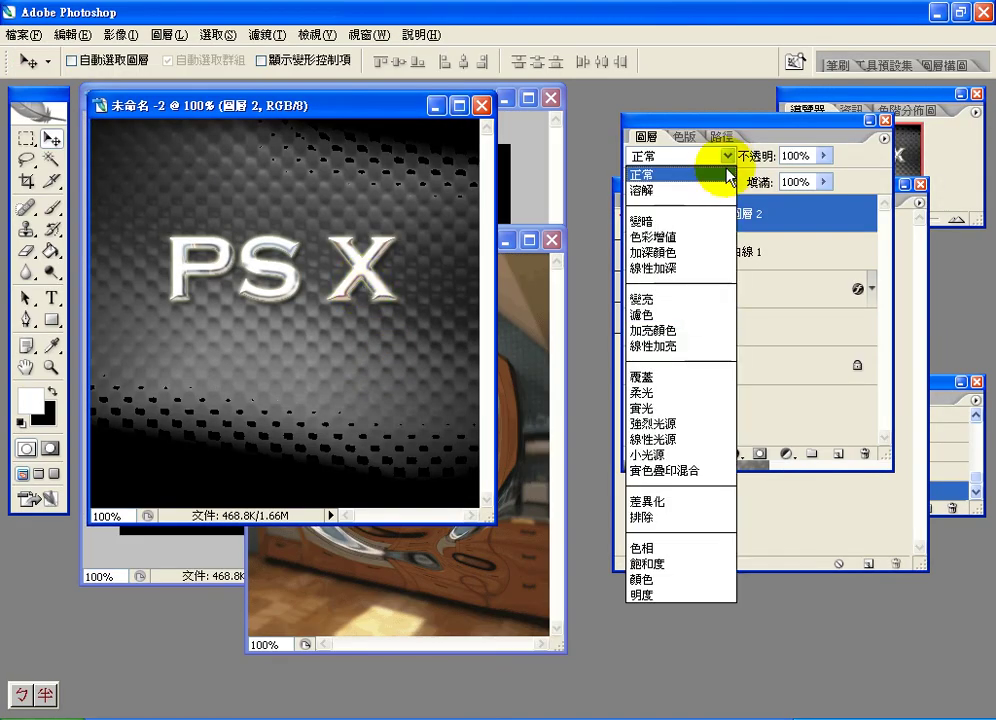
left_click(725, 175)
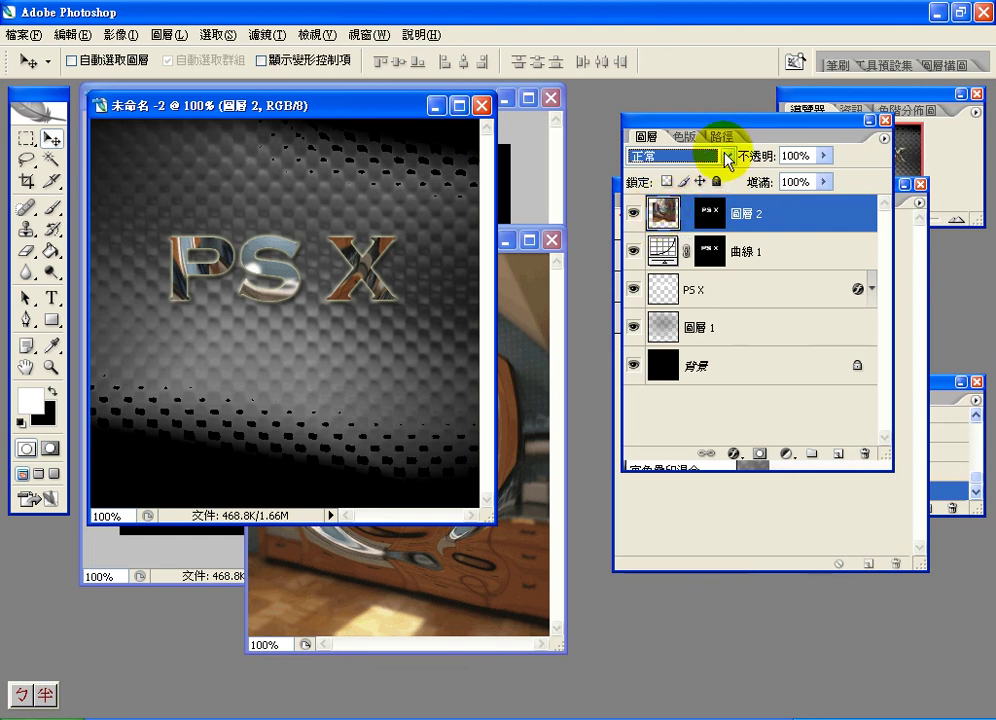
left_click(727, 157)
left_click(72, 37)
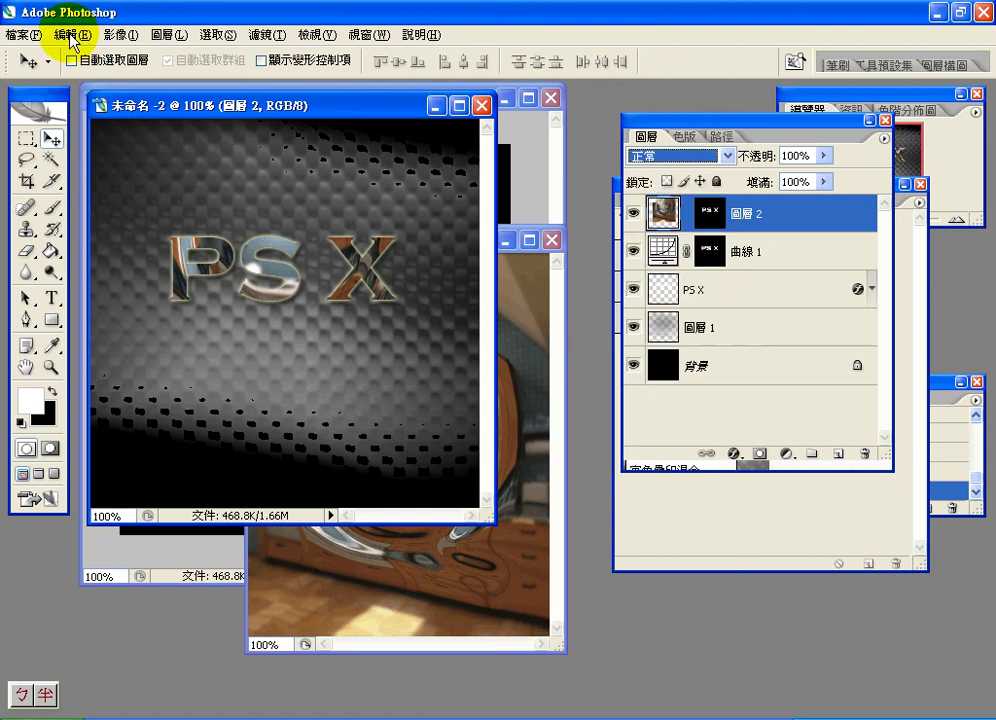
left_click(72, 37)
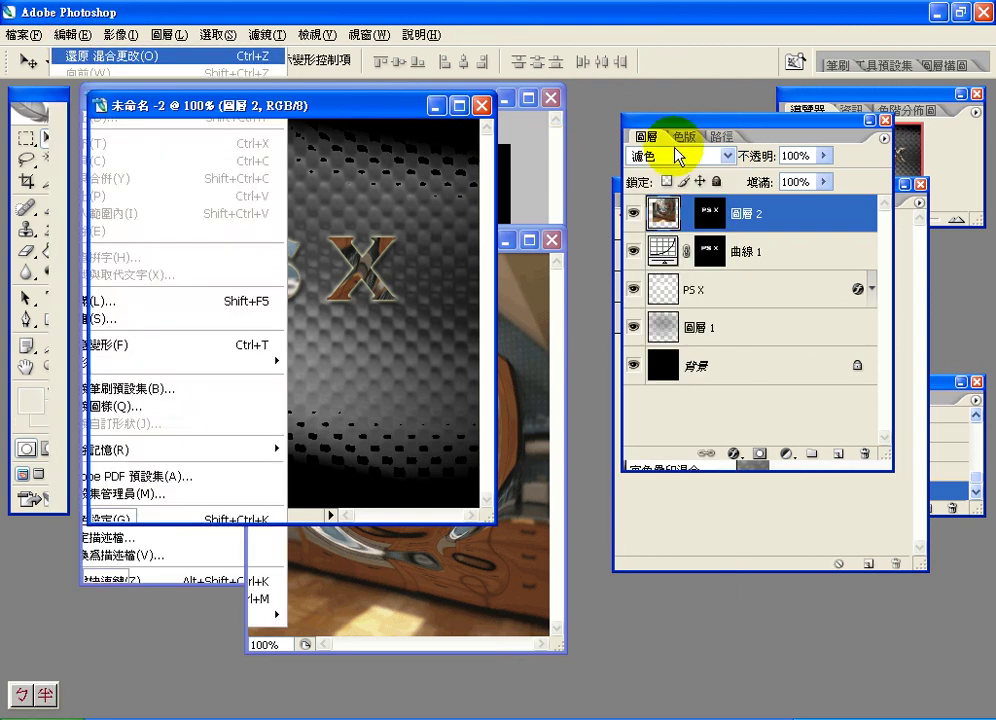
left_click(660, 149)
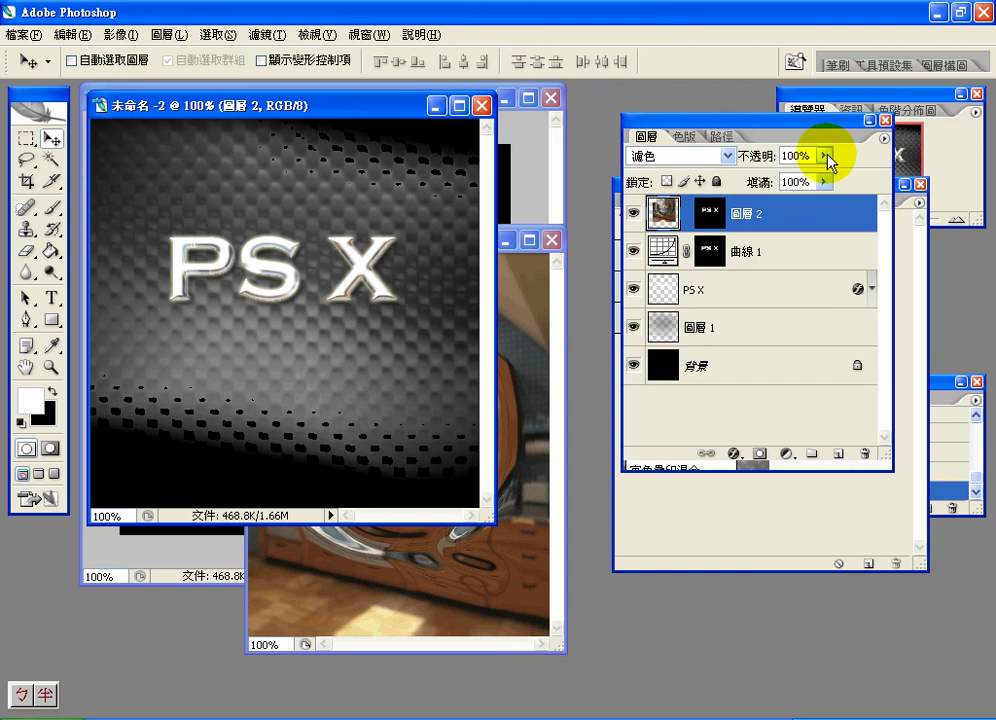
left_click_drag(827, 158, 833, 187)
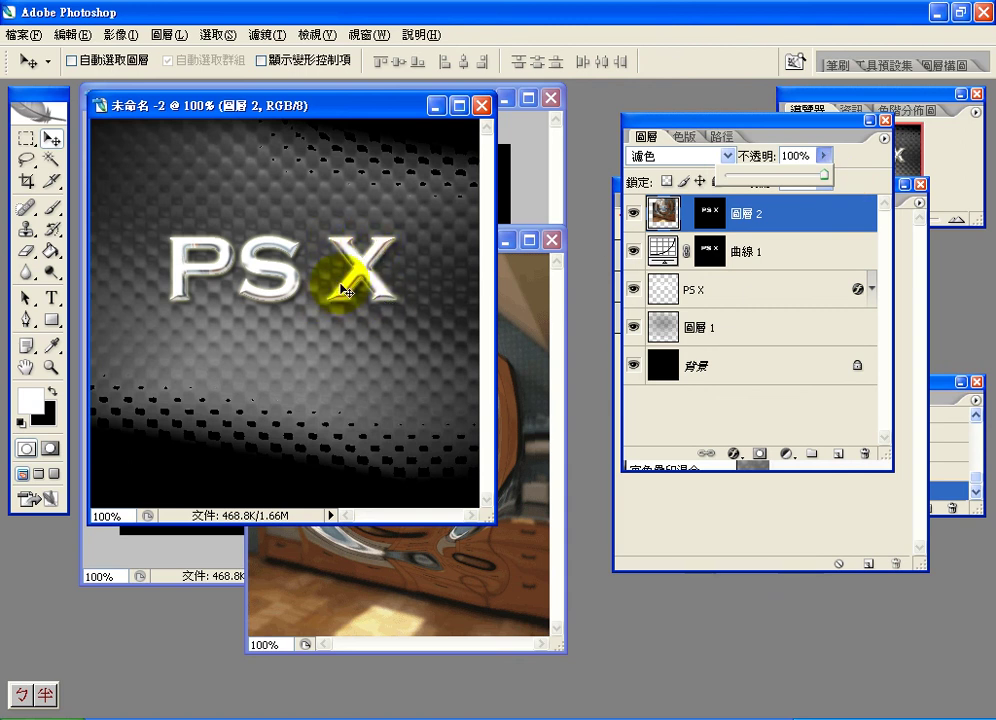
left_click_drag(825, 180, 779, 178)
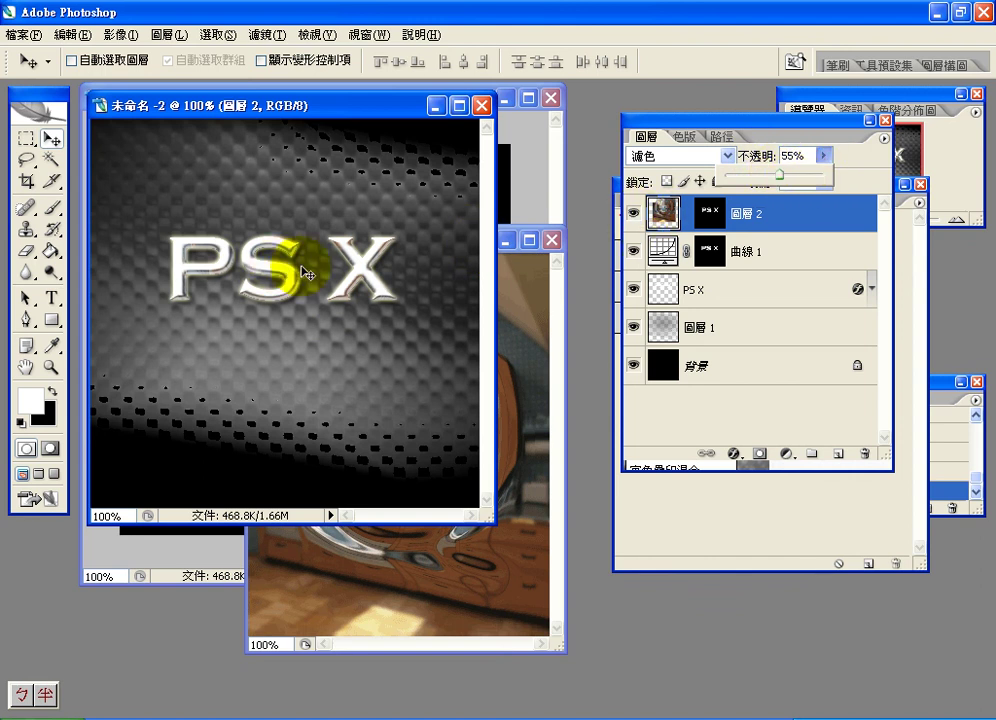
- Place the reflection layer beneath the Curves adjustment at 100% opacity, and compare the lettering with that layer hidden and shown
left_click(650, 212)
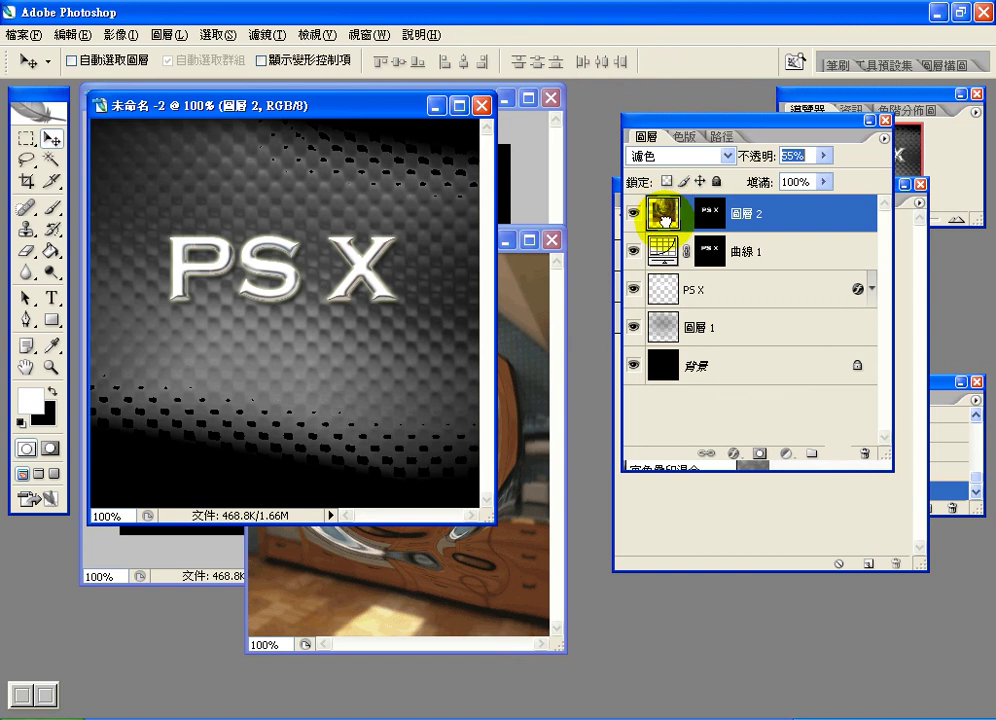
left_click_drag(664, 213, 667, 282)
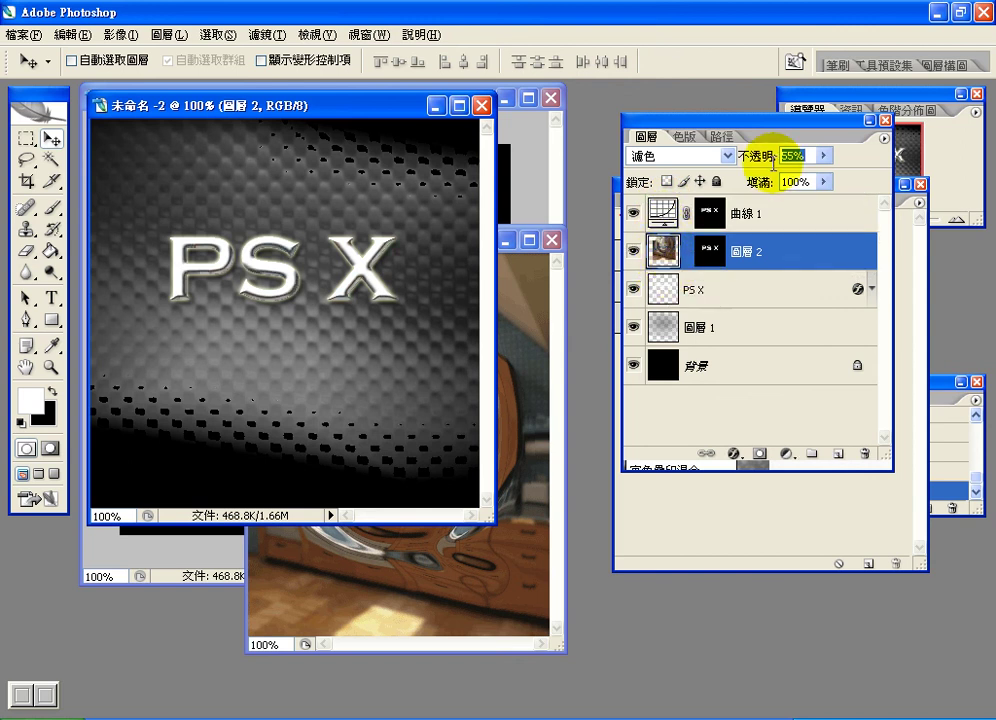
left_click_drag(826, 158, 870, 178)
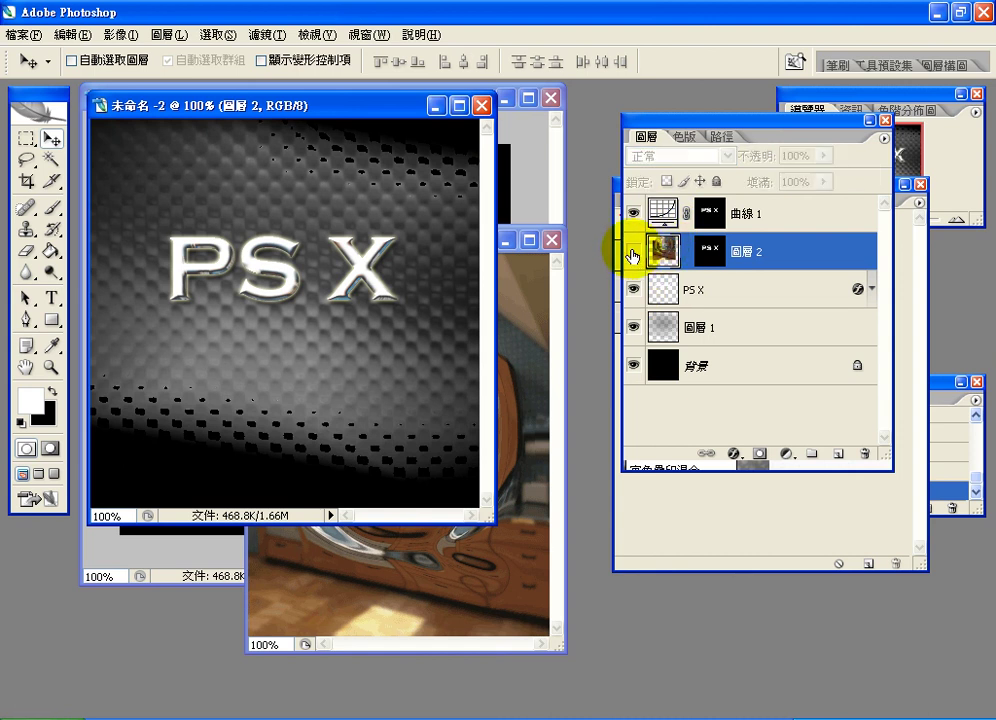
left_click(633, 256)
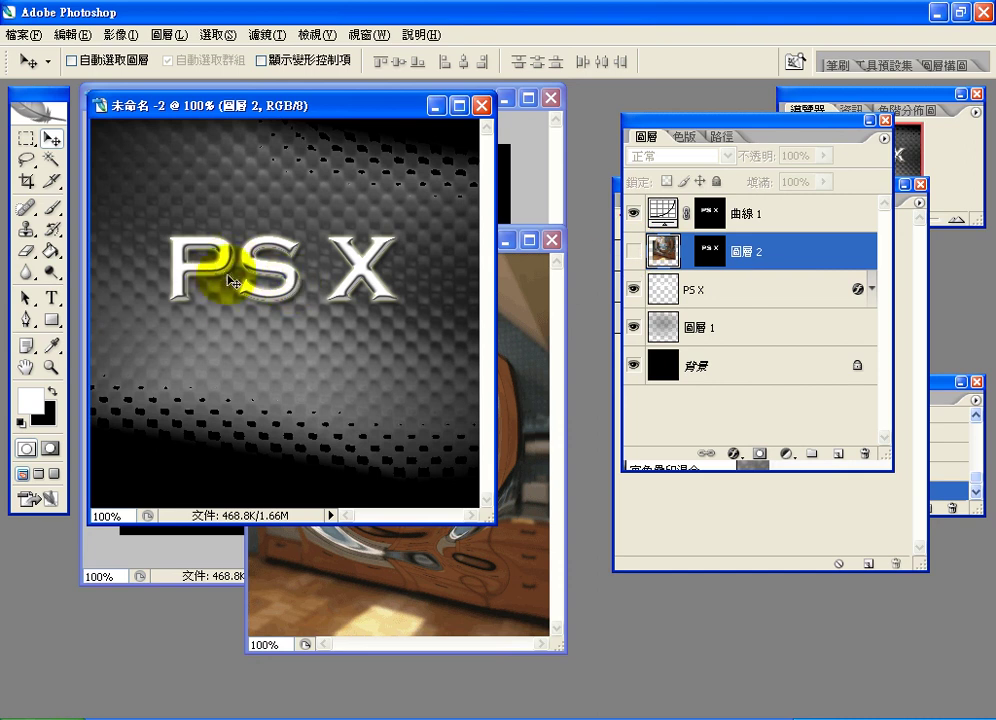
left_click(633, 251)
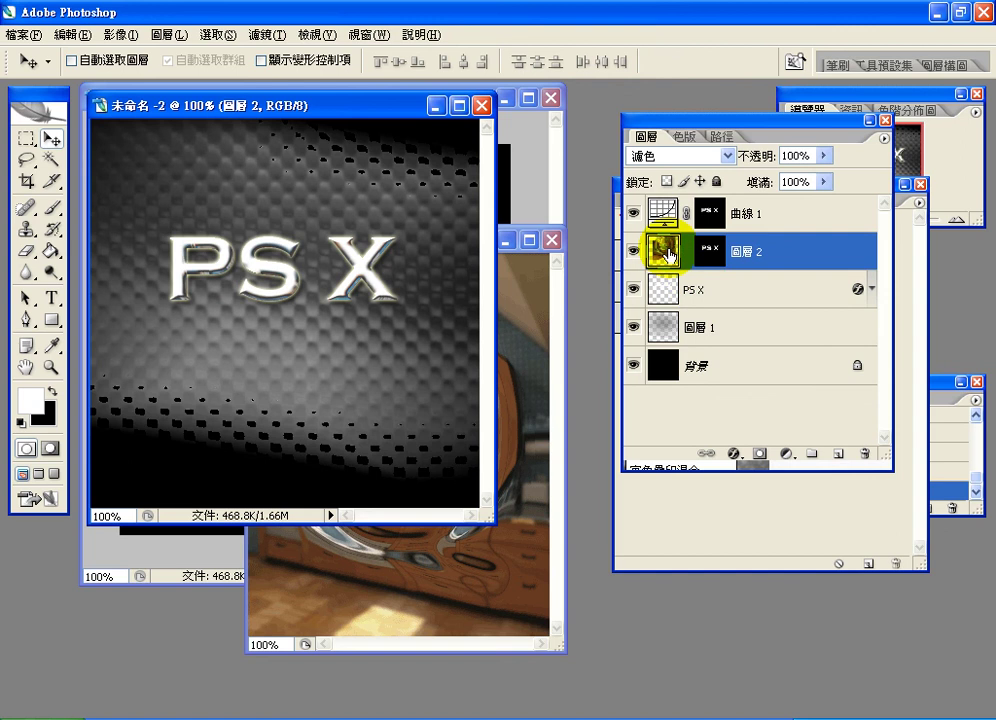
- Try the reflection layer above the Curves adjustment and return it to its place beneath that adjustment
left_click_drag(655, 246, 652, 206)
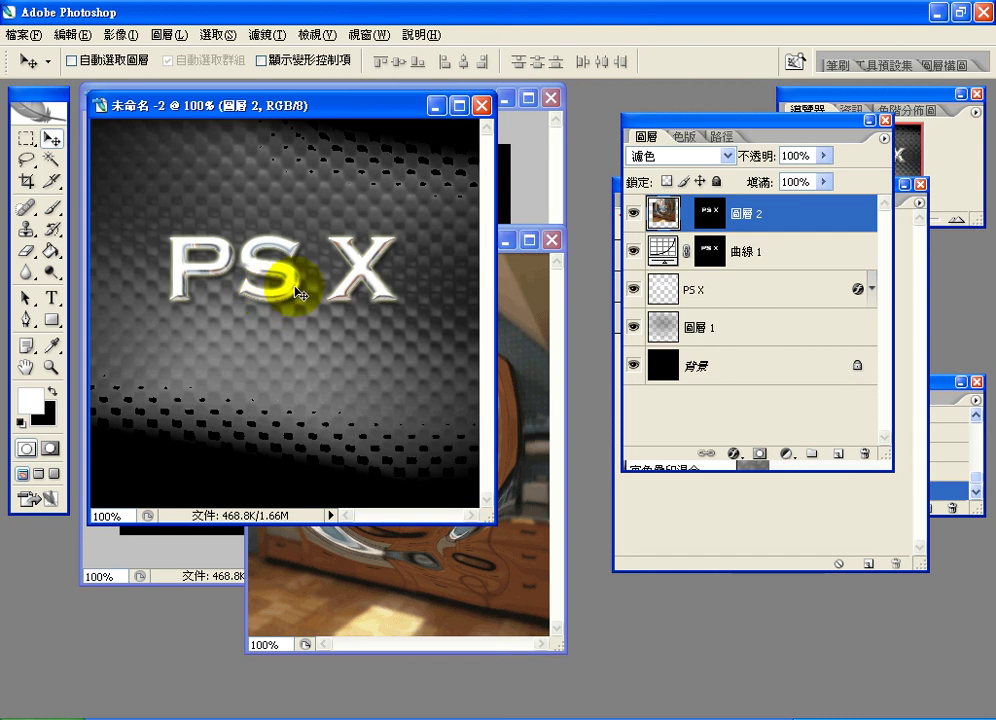
left_click_drag(651, 205, 662, 266)
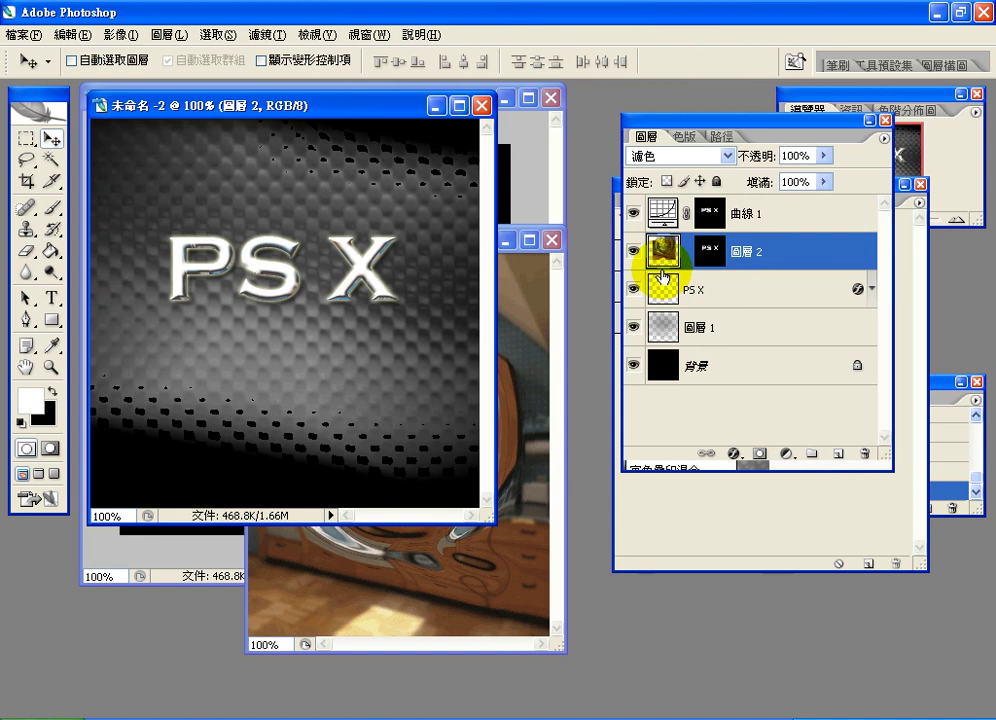
- Examine the S-shaped curve of the Curves adjustment, tracing both control points to the input and output gradients, and close its settings
left_click(661, 212)
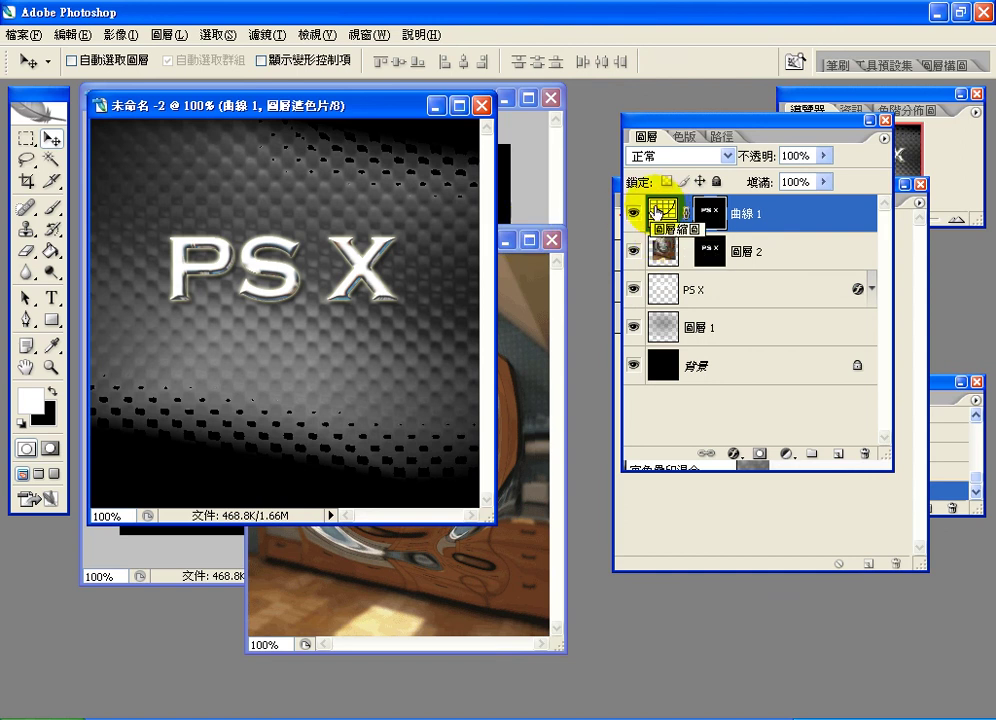
left_click_drag(662, 212, 595, 220)
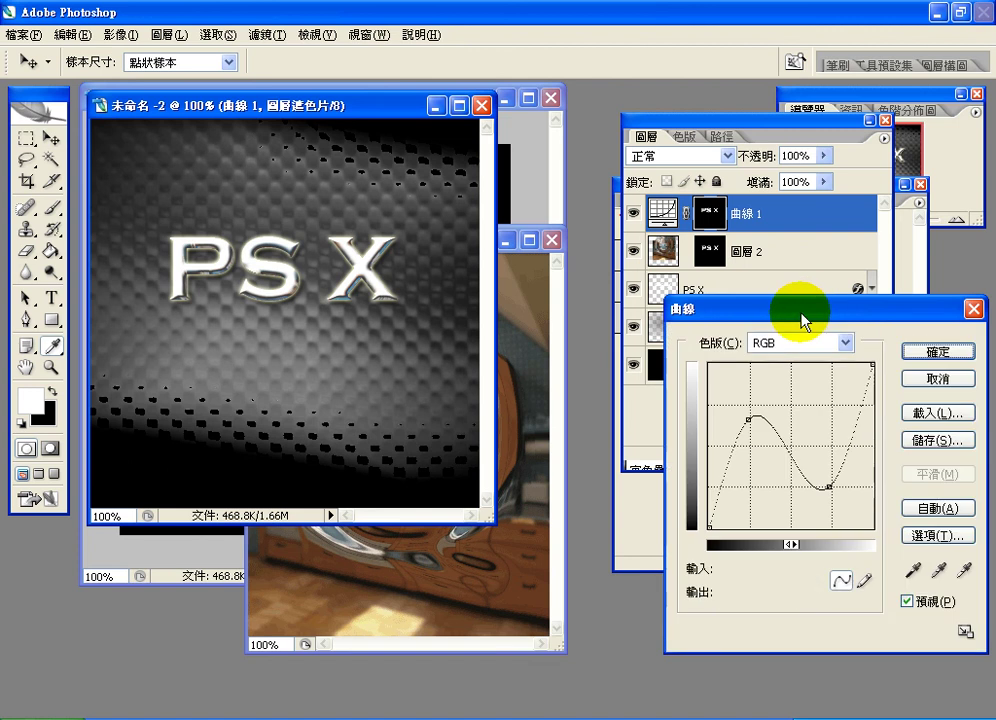
left_click_drag(627, 235, 629, 233)
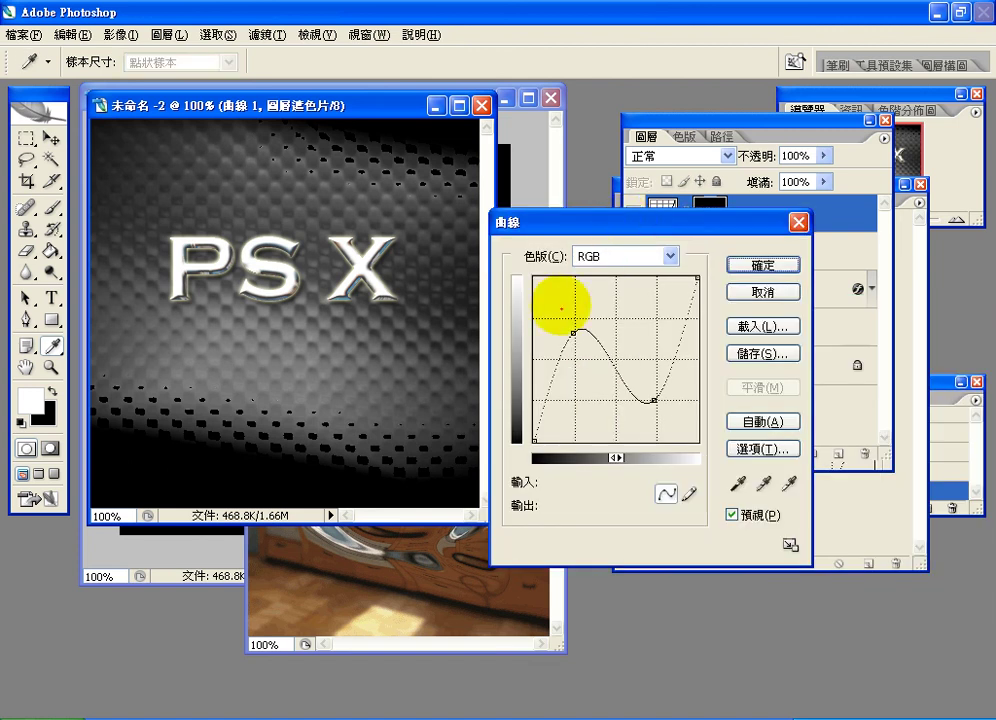
left_click_drag(574, 308, 573, 456)
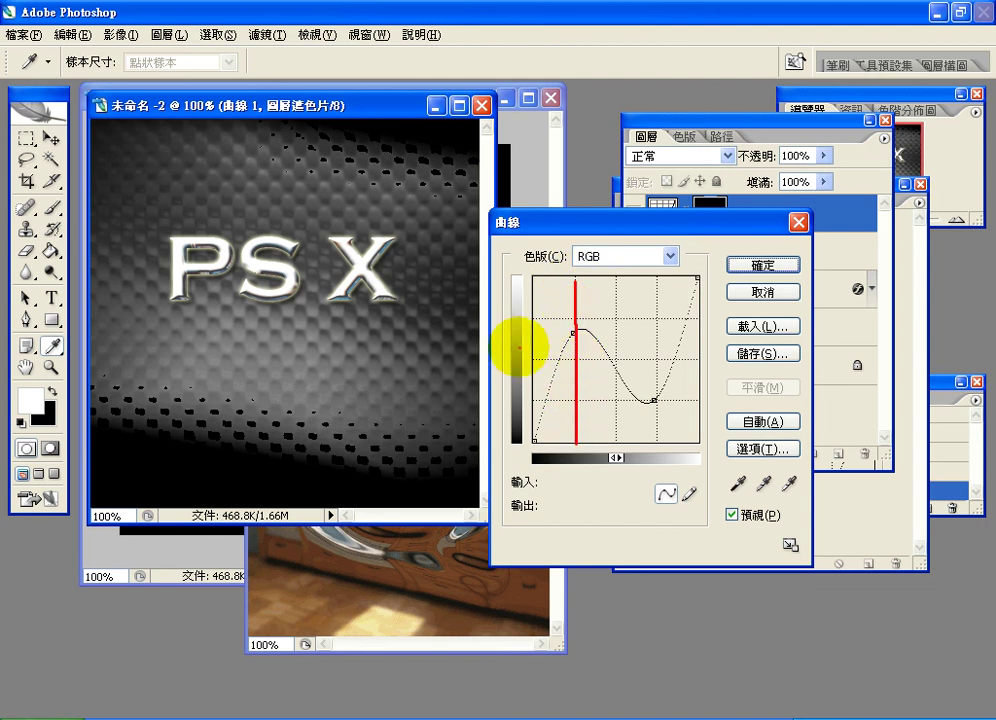
left_click_drag(493, 334, 597, 334)
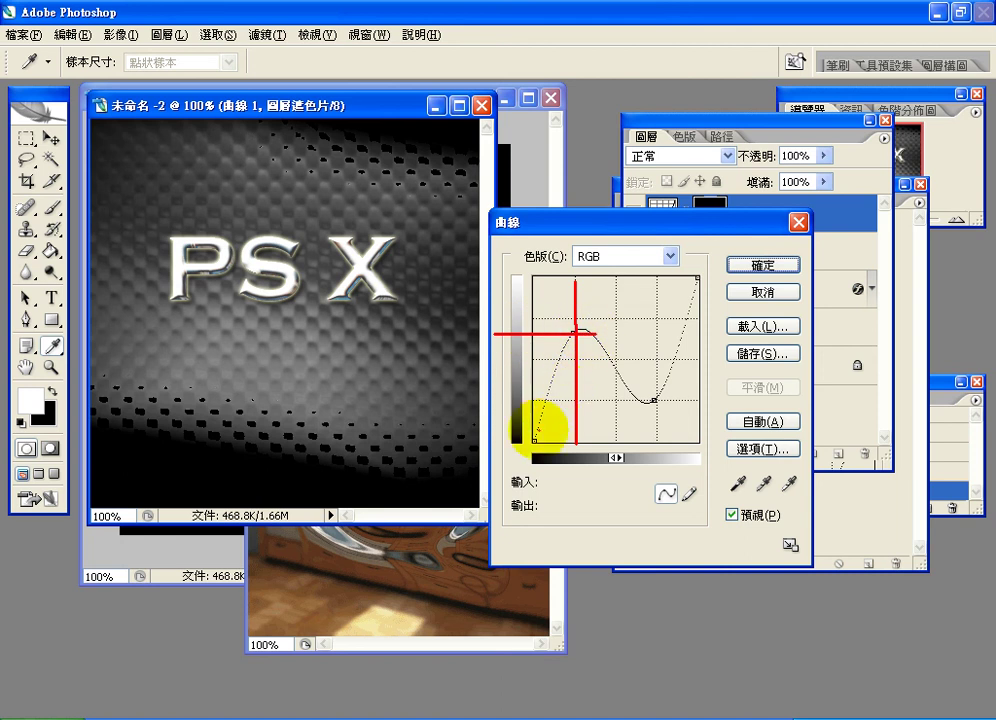
left_click_drag(533, 439, 732, 288)
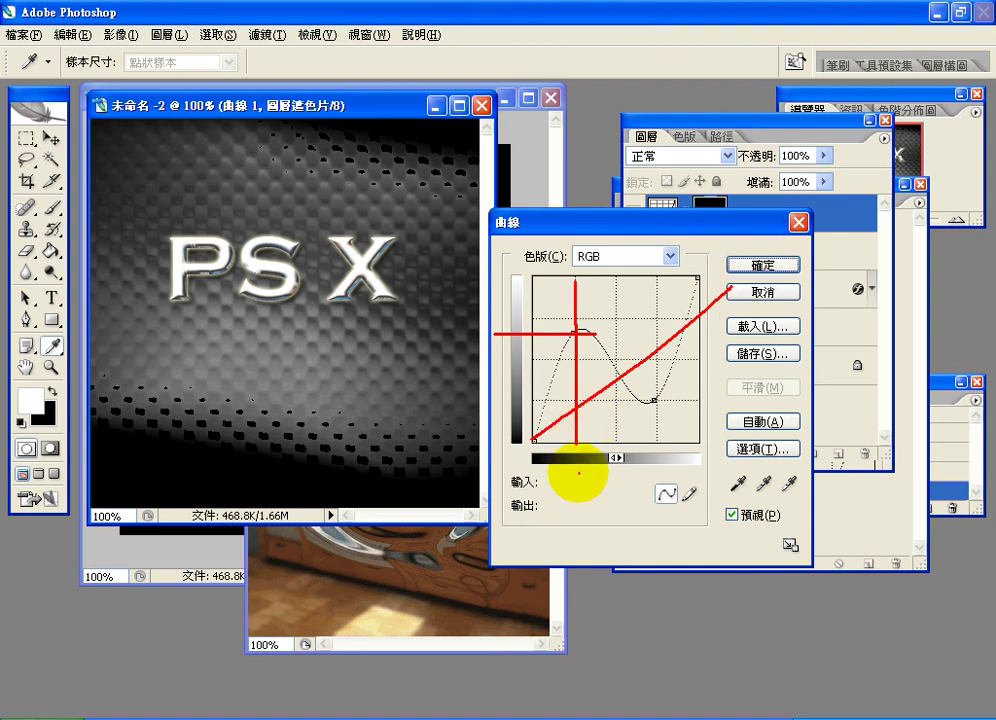
mouse_move(574, 471)
left_mouse_down()
mouse_move(578, 435)
mouse_move(596, 446)
mouse_move(580, 478)
left_mouse_up()
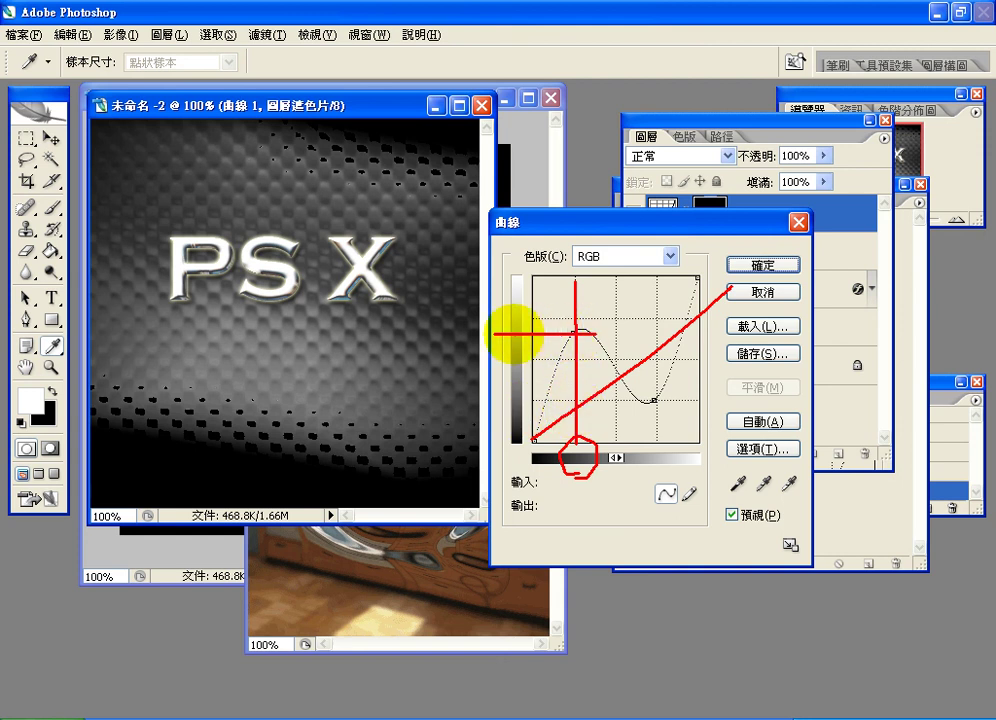
mouse_move(507, 340)
left_mouse_down()
mouse_move(516, 318)
mouse_move(529, 333)
mouse_move(517, 345)
left_mouse_up()
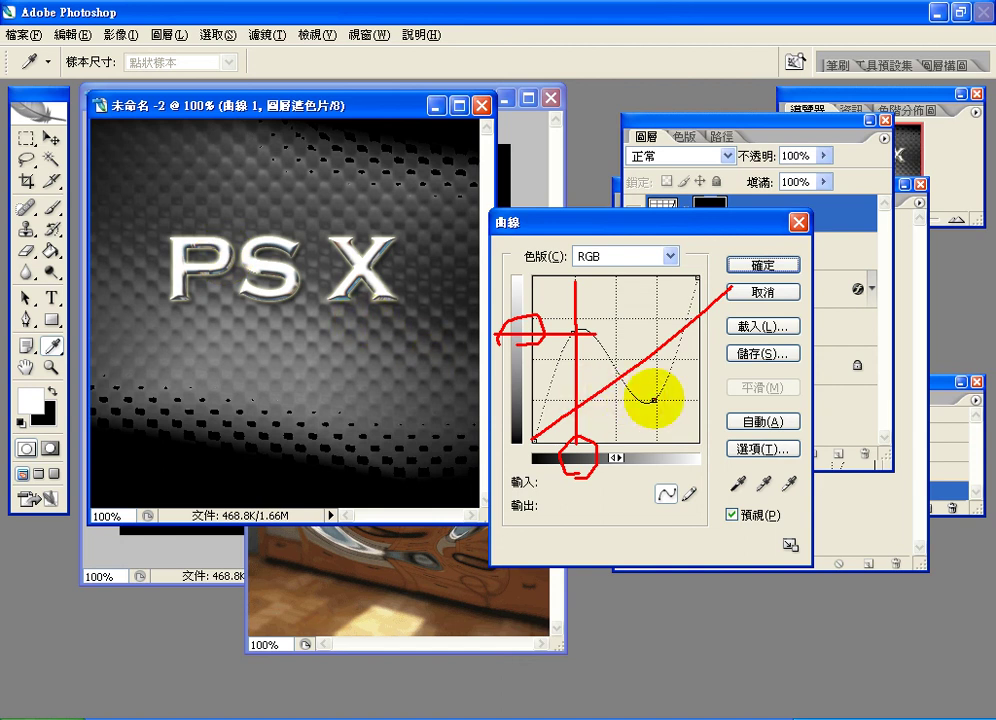
mouse_move(654, 400)
left_mouse_down()
mouse_move(656, 467)
mouse_move(642, 460)
mouse_move(663, 451)
left_mouse_up()
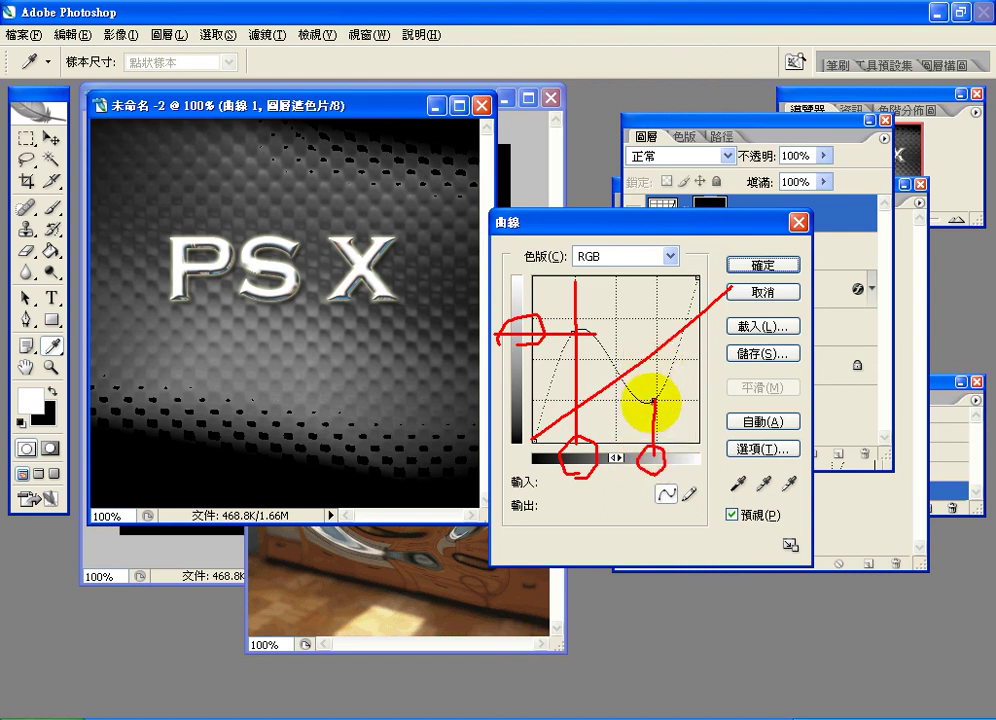
left_click_drag(656, 345, 652, 336)
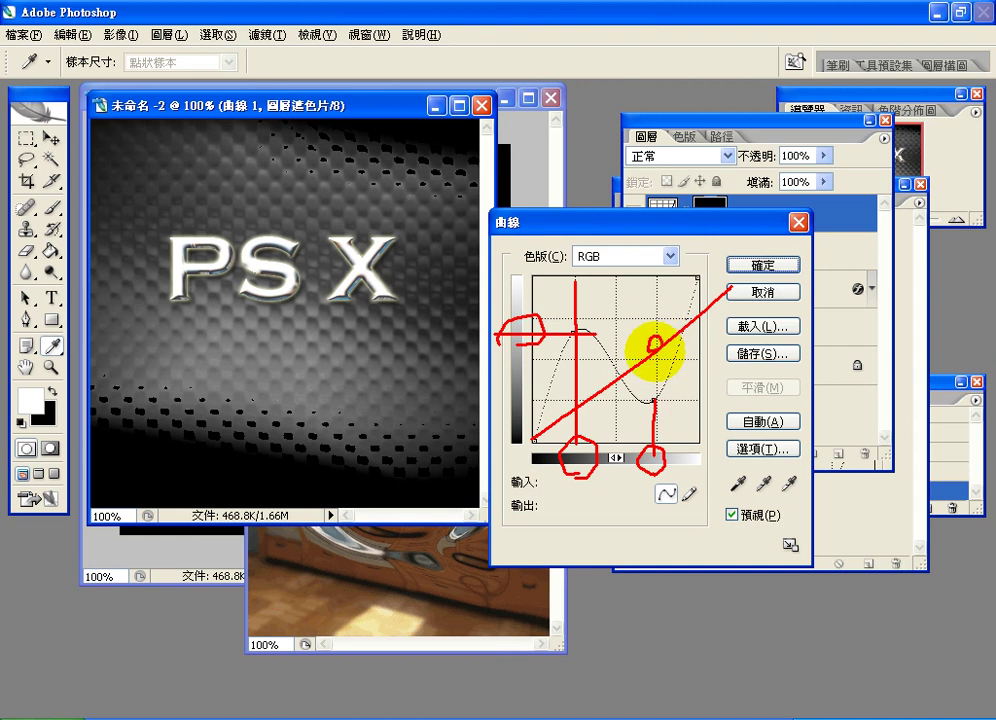
mouse_move(654, 402)
left_mouse_down()
mouse_move(524, 402)
mouse_move(538, 412)
left_mouse_up()
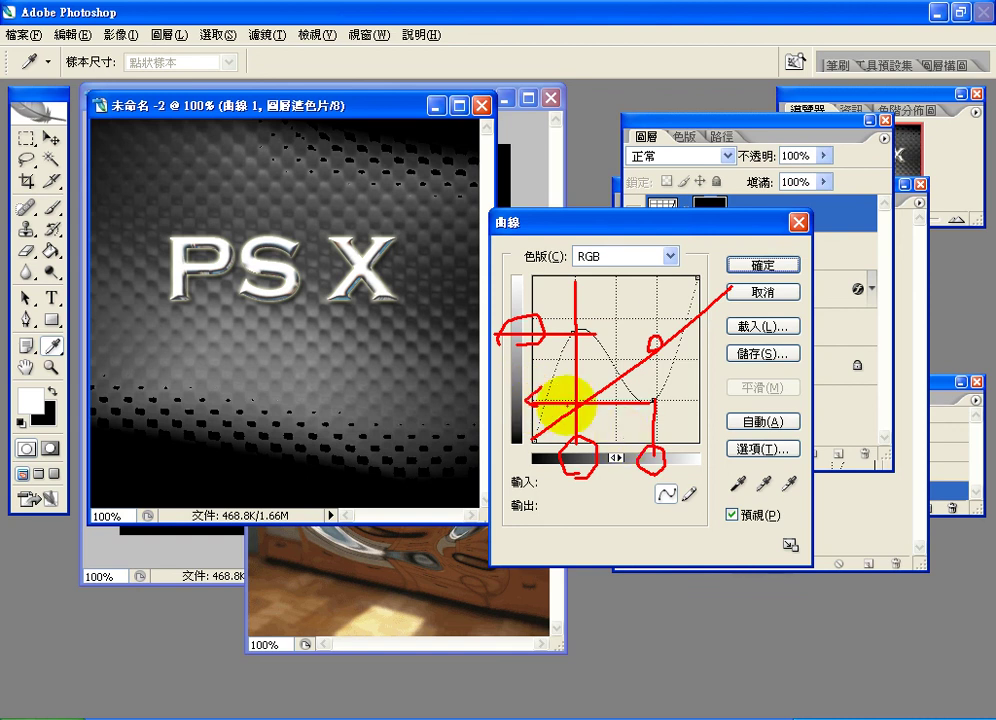
key("Escape")
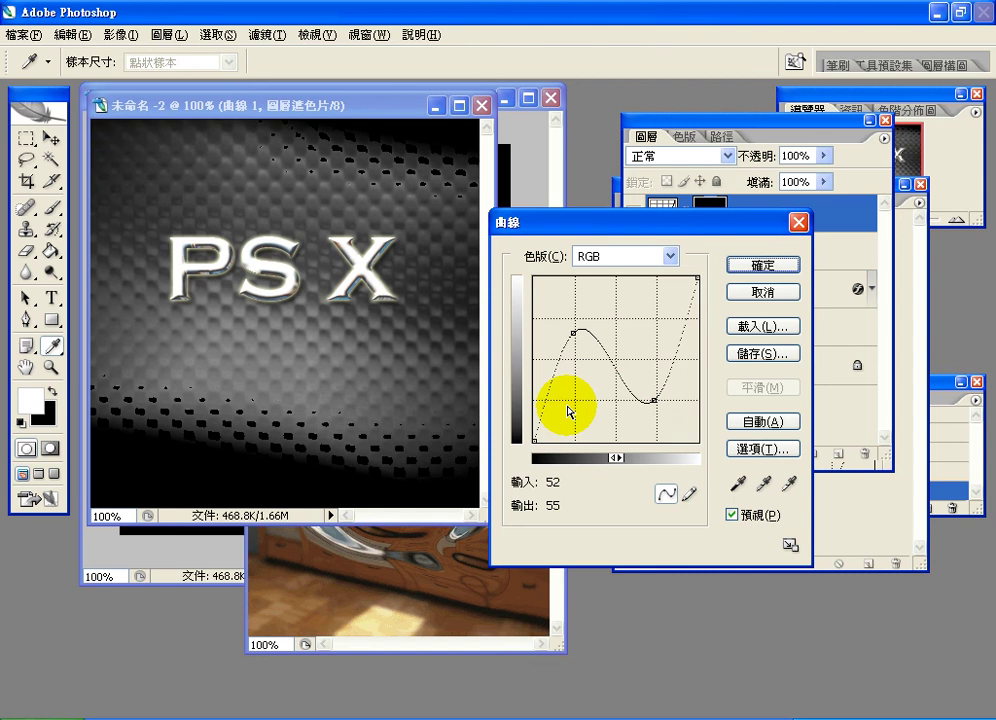
key("Return")
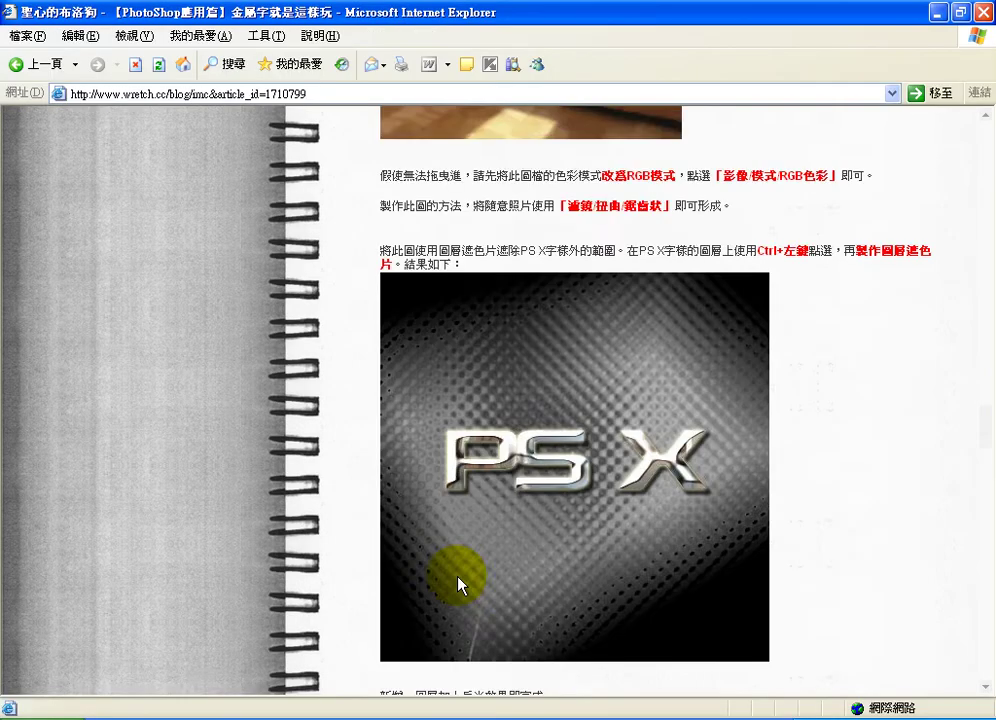
- Read the last section of the Internet Explorer tutorial on adding a reflected-light layer, and return to Photoshop
scroll(457, 580, "down", 15)
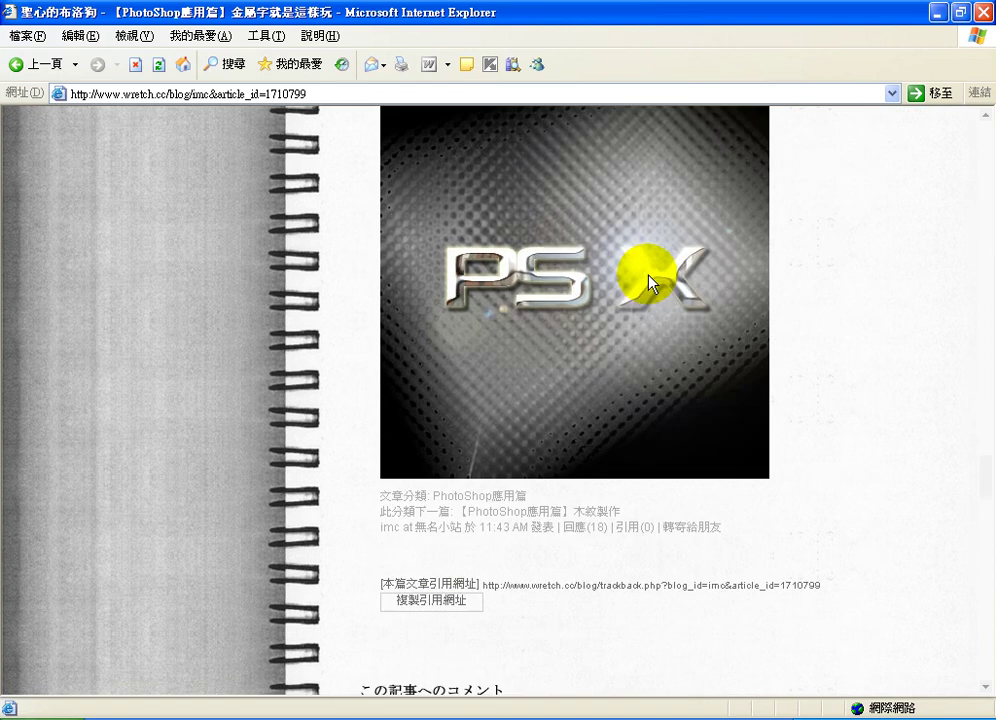
scroll(650, 400, "up", 5)
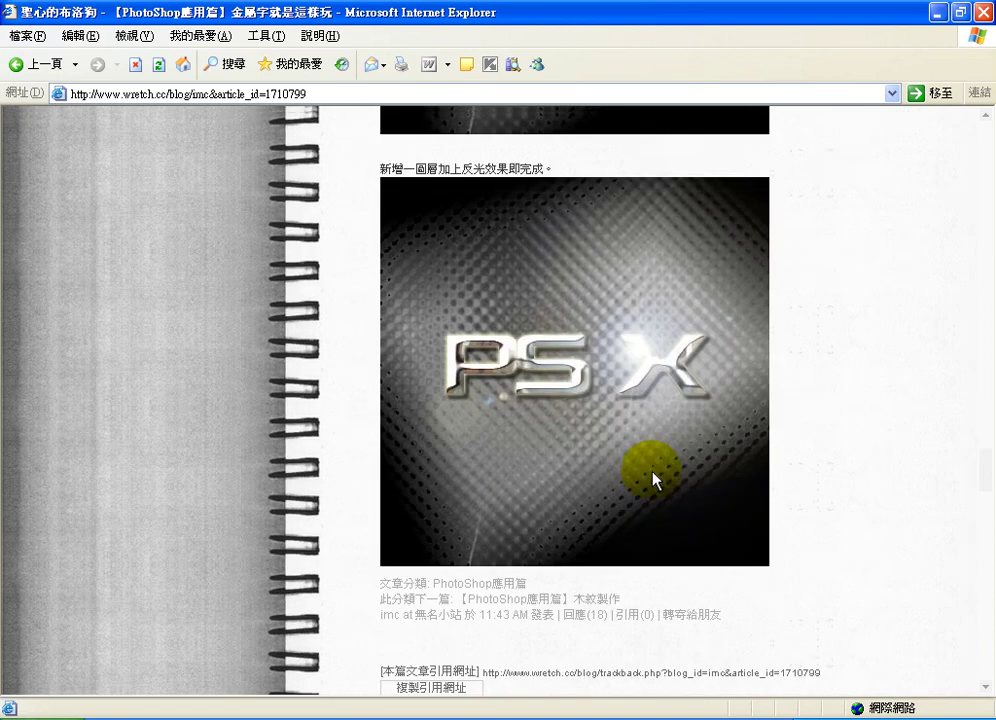
scroll(651, 480, "up", 2)
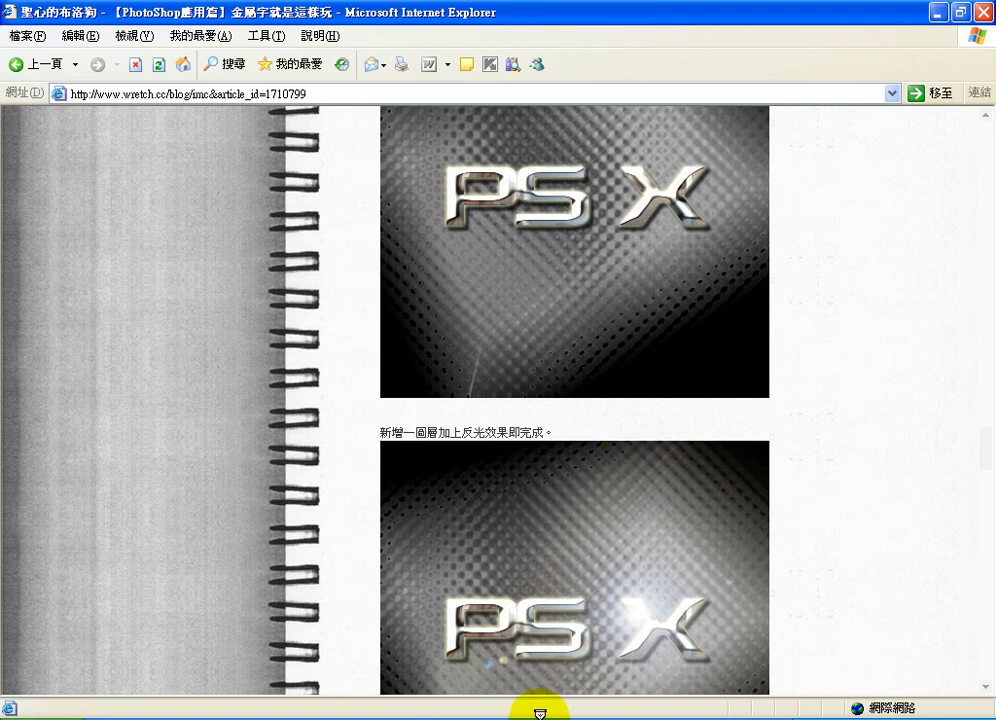
left_click(534, 712)
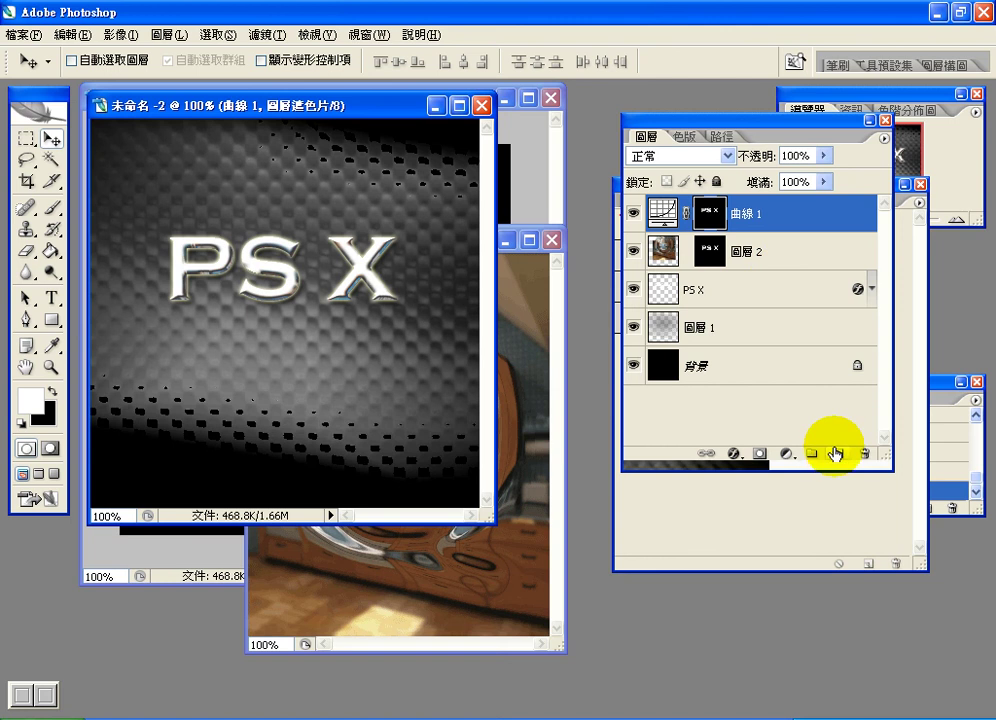
- Add a new layer above the Curves adjustment and set the Gradient tool to a radial white-to-transparent gradient
left_click(840, 456)
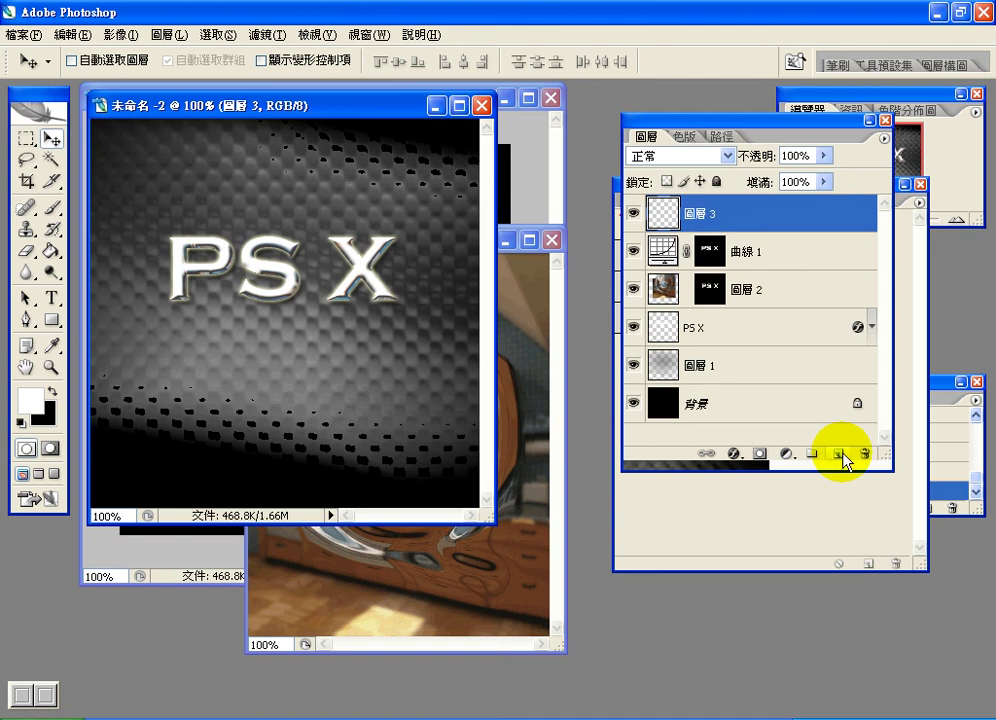
left_click(47, 257)
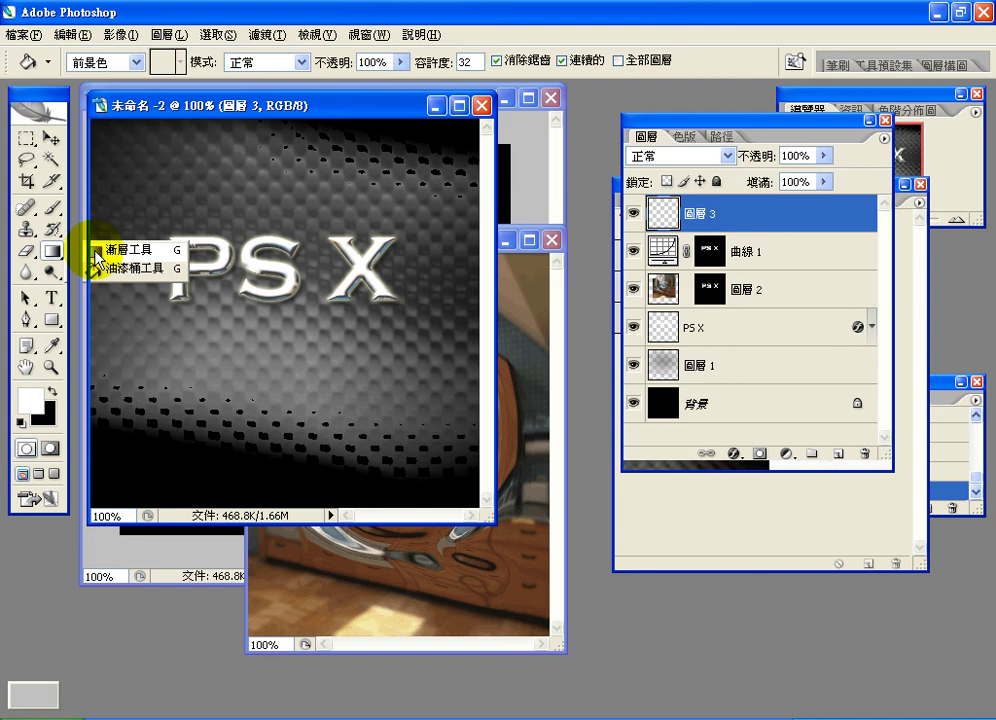
left_click(97, 258)
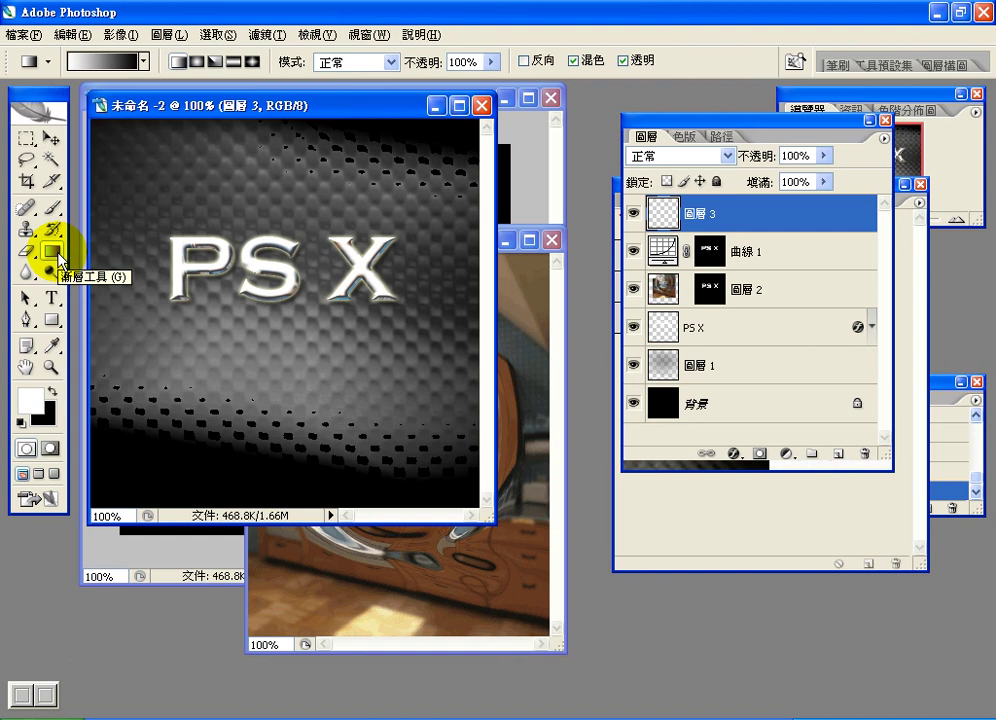
left_click(144, 61)
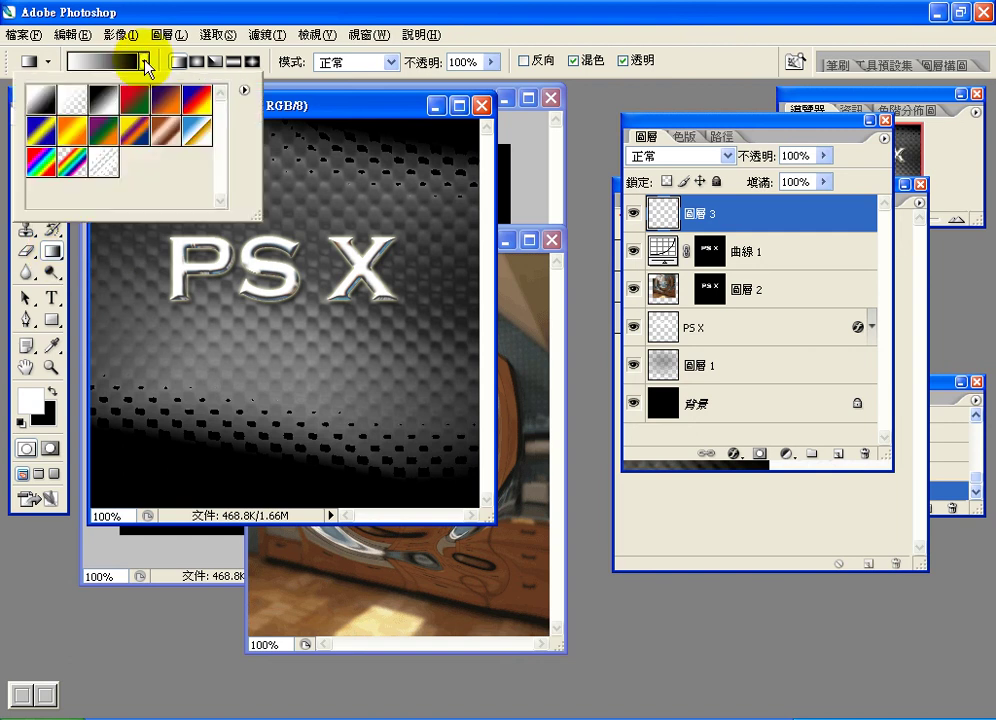
left_click(73, 105)
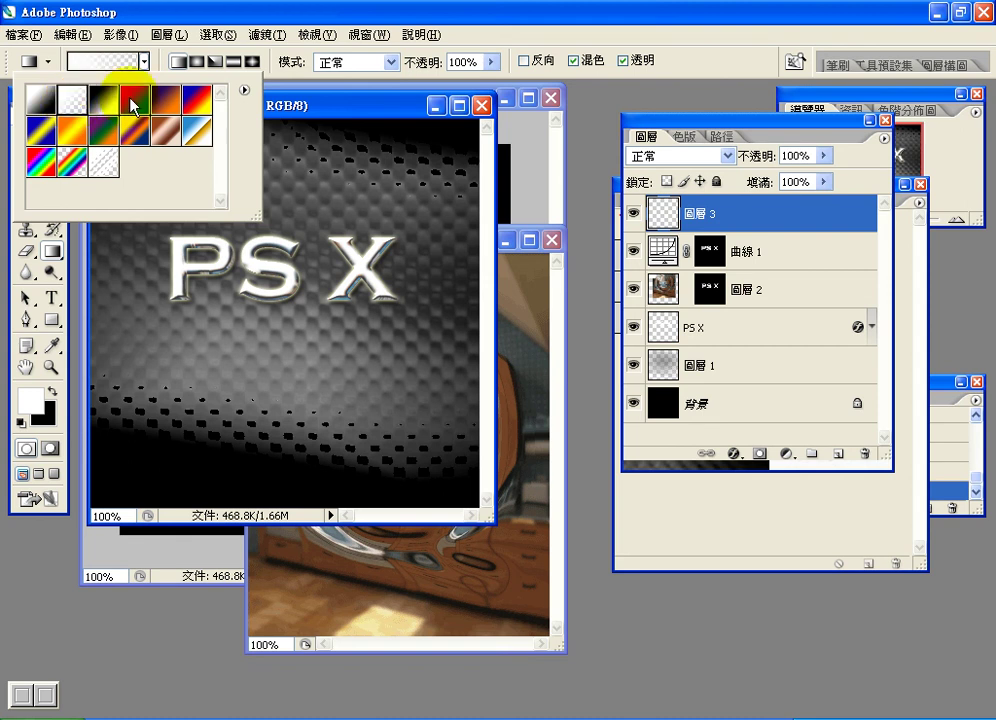
left_click(326, 114)
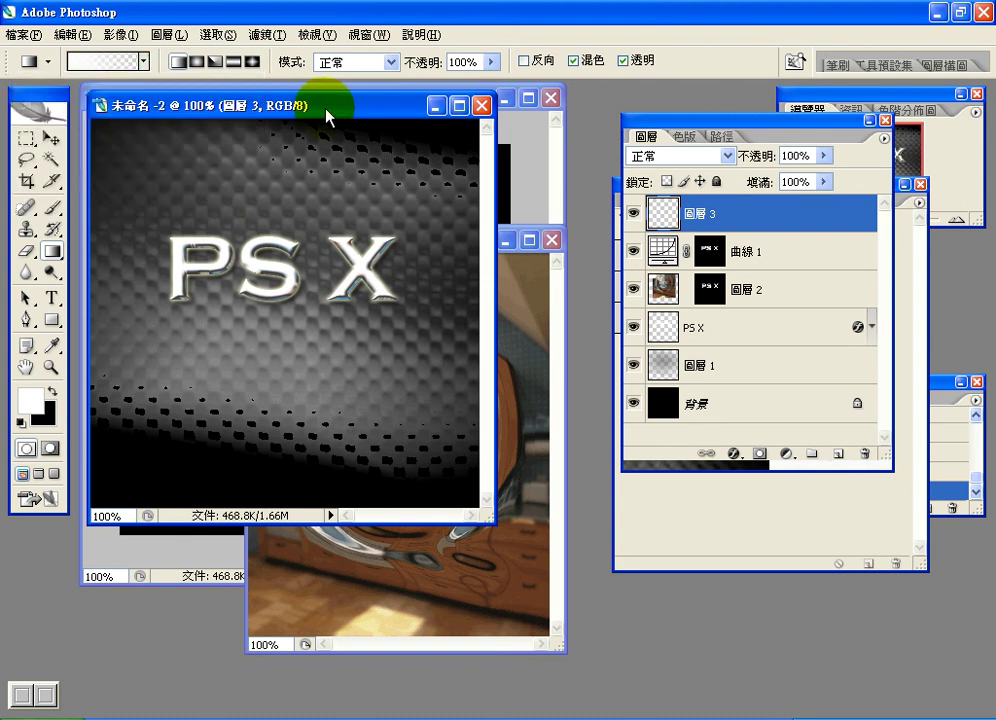
left_click(193, 68)
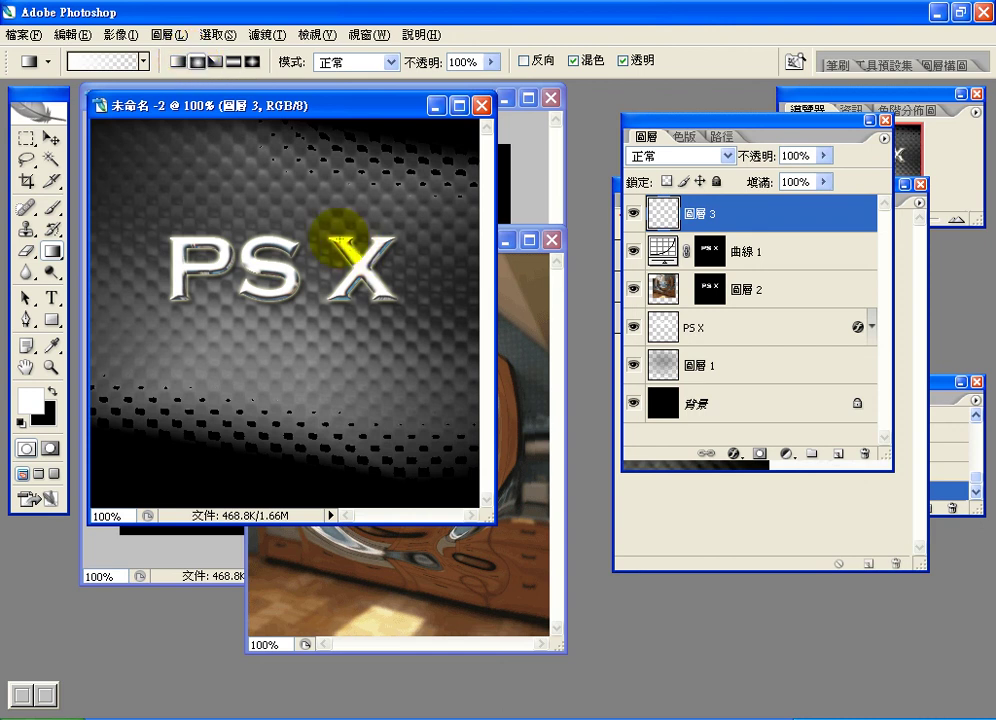
- Try large white radial glows around the upper-left corner of the X, and delete the layer holding them
left_click_drag(340, 240, 380, 289)
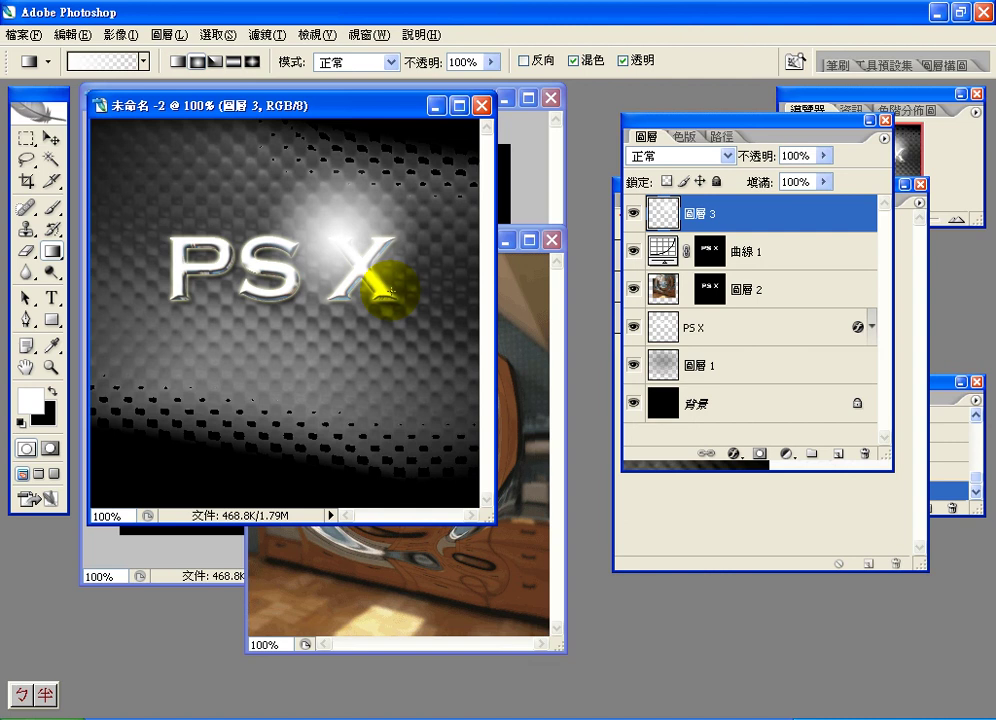
left_click(825, 157)
mouse_move(825, 178)
left_mouse_down()
mouse_move(777, 178)
mouse_move(834, 178)
left_mouse_up()
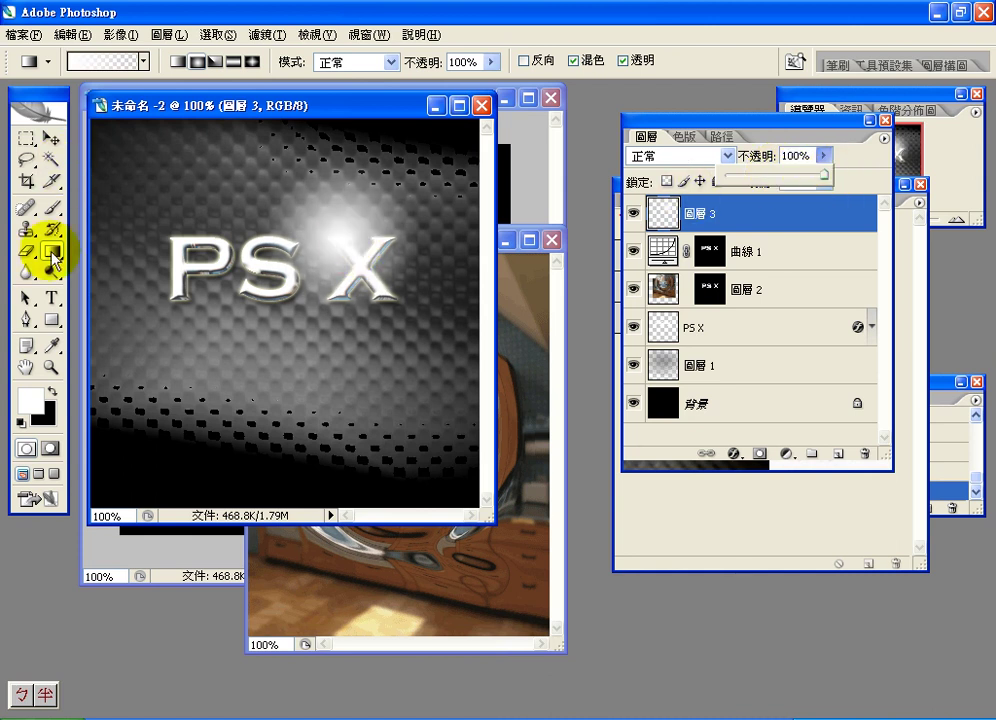
left_click(345, 245)
left_click_drag(345, 245, 351, 250)
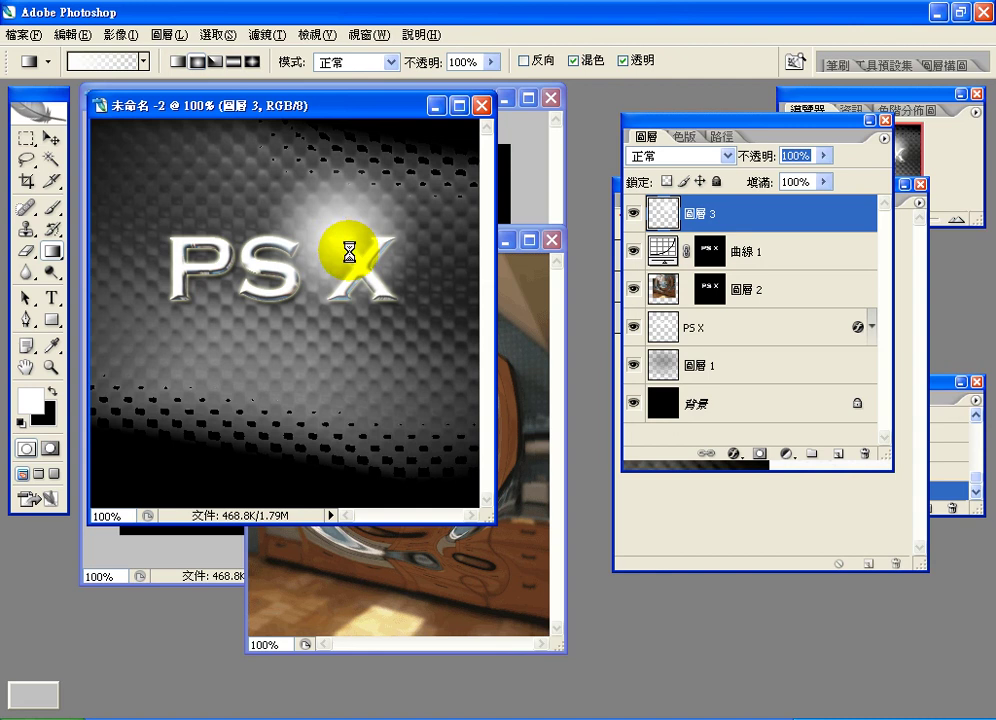
key("shift+Left")
key("shift+Left")
key("shift+Left")
key("shift+Left")
key("shift+Up")
key("shift+Up")
key("ctrl+z")
left_click_drag(349, 251, 345, 282)
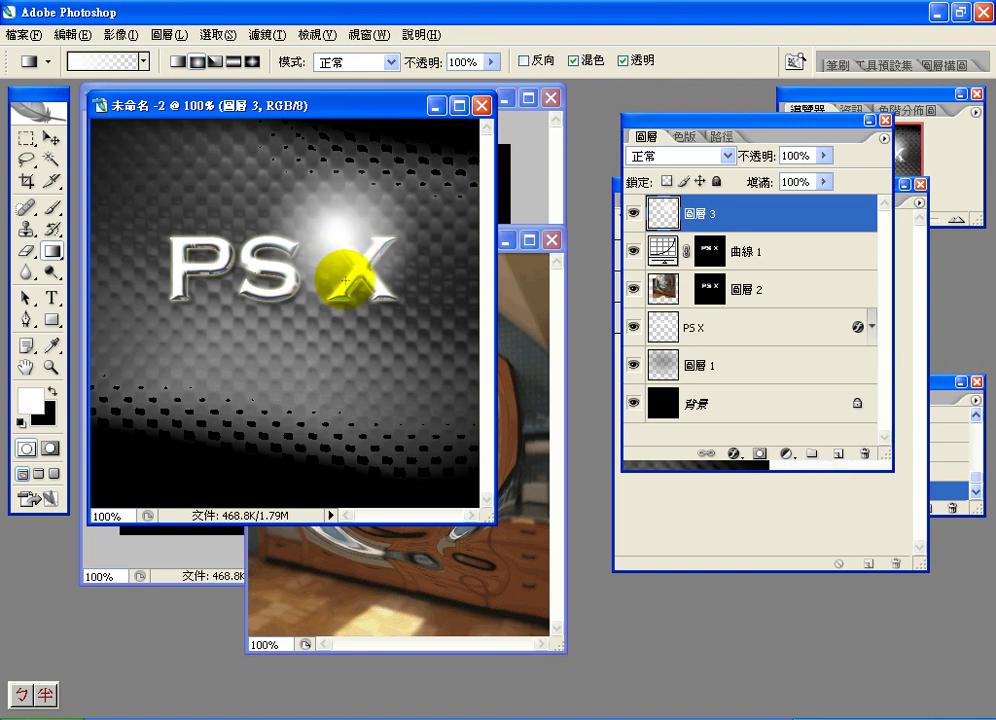
left_click_drag(745, 218, 864, 451)
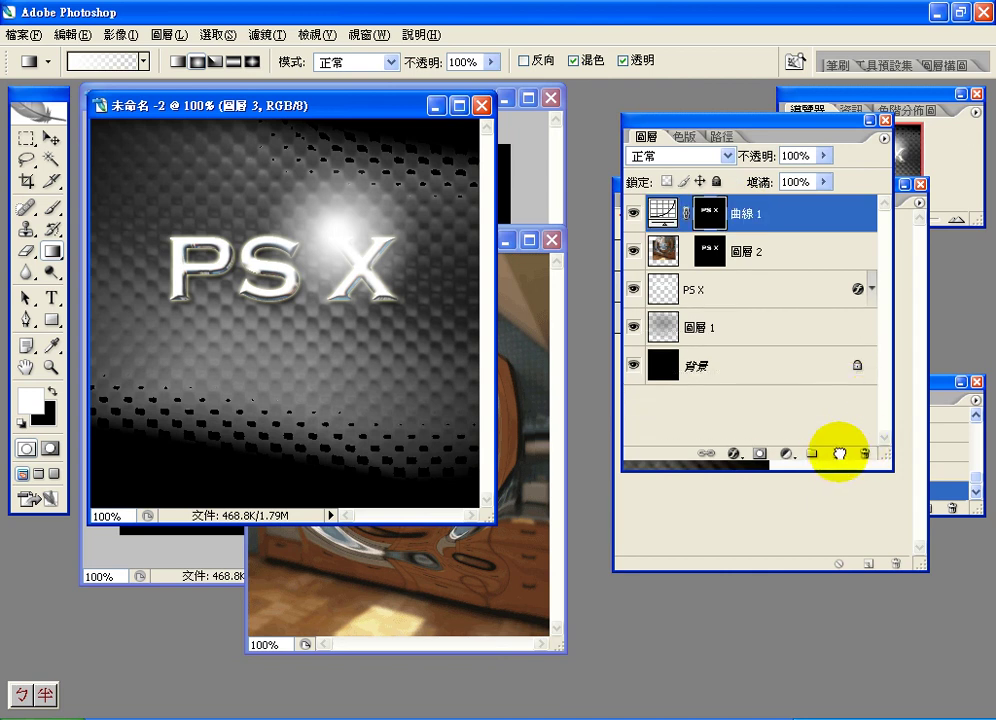
- Add a fresh layer on top and draw a small white radial glow at the upper-left corner of the X
left_click(838, 456)
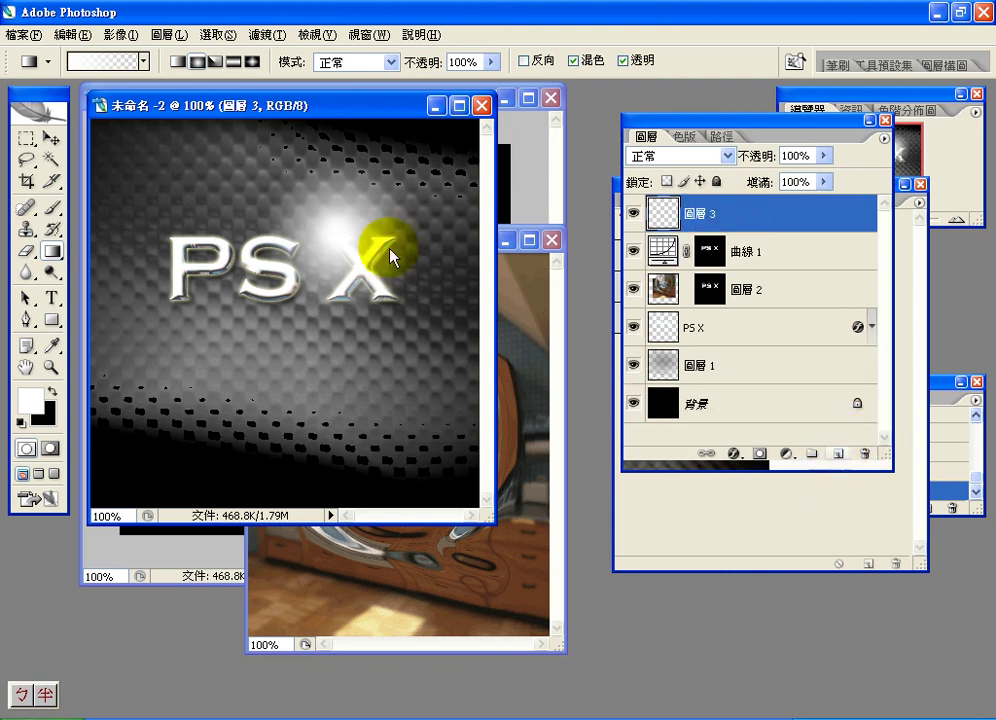
left_click(338, 241)
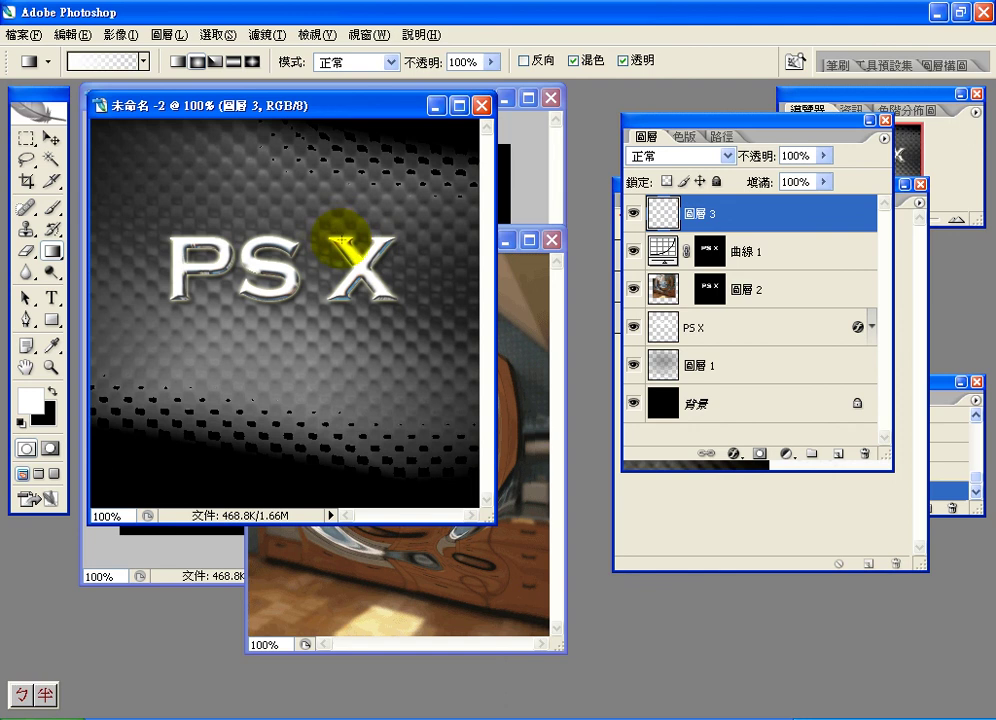
left_click_drag(343, 241, 360, 256)
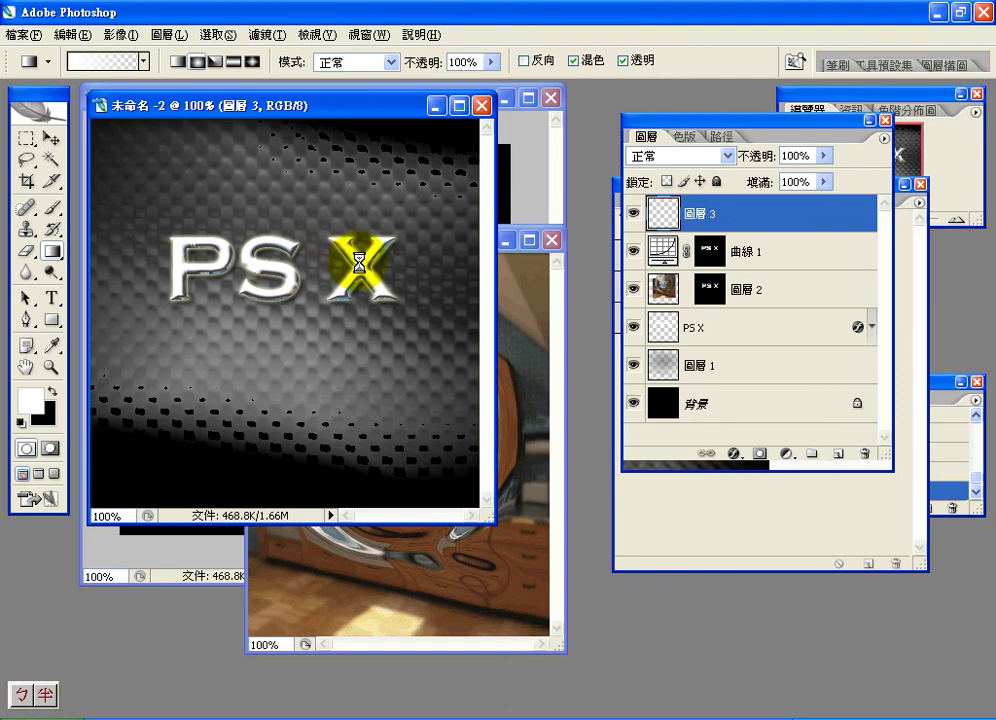
left_click(362, 254)
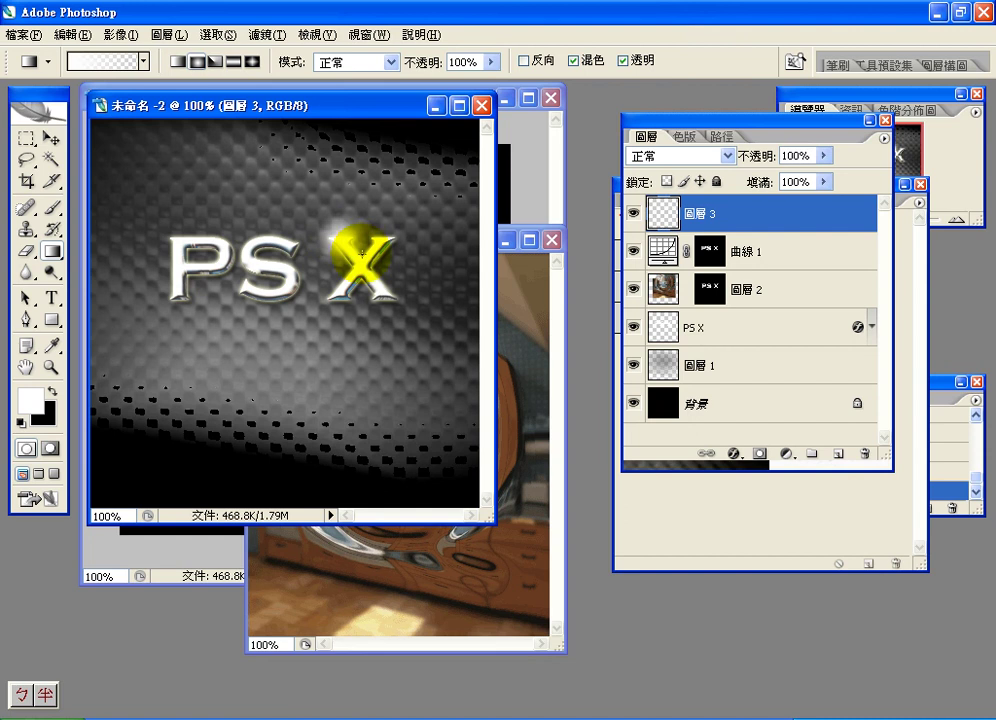
left_click_drag(361, 254, 344, 193)
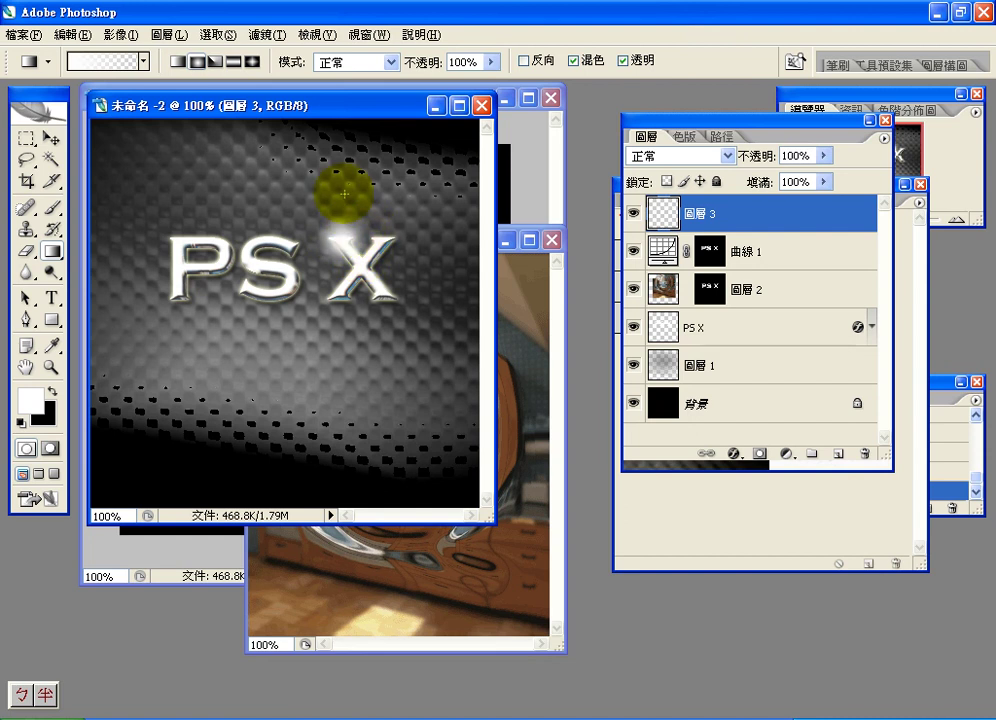